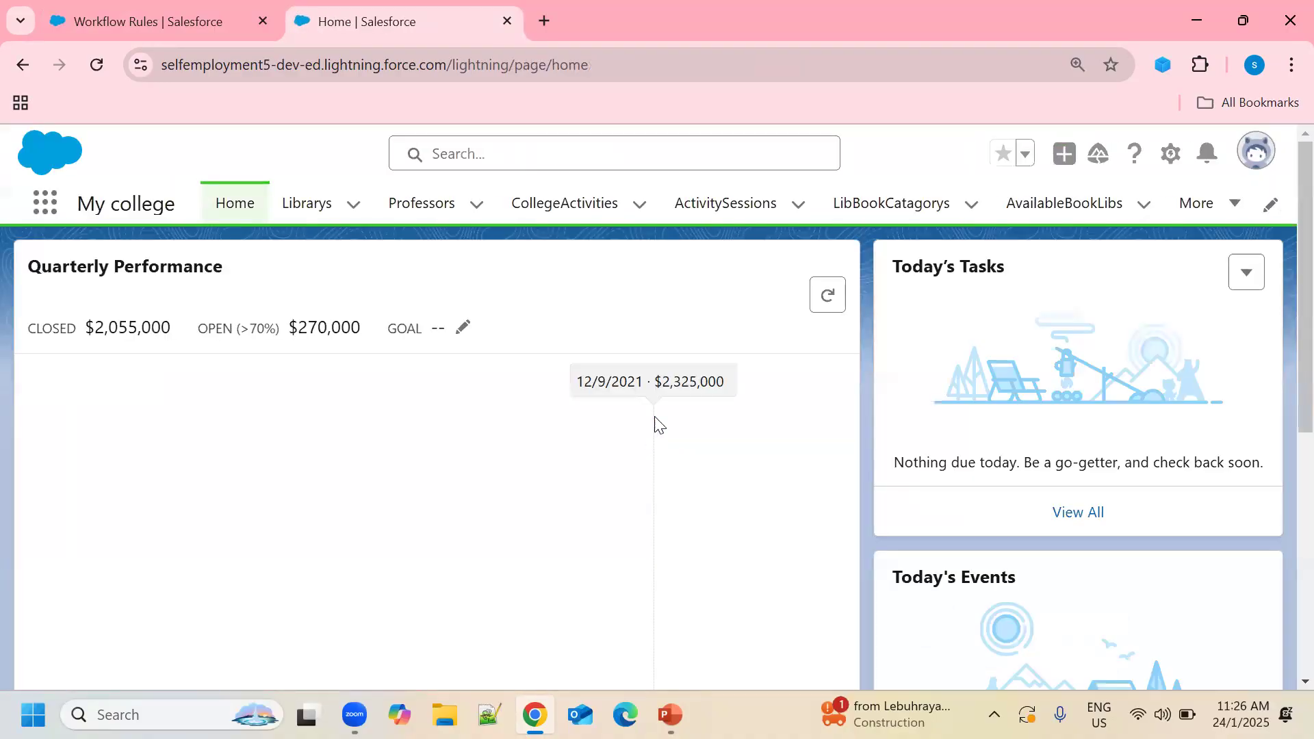
# From the Professors list, look through a New Professor form and close it without saving.
pyautogui.click(430, 209)
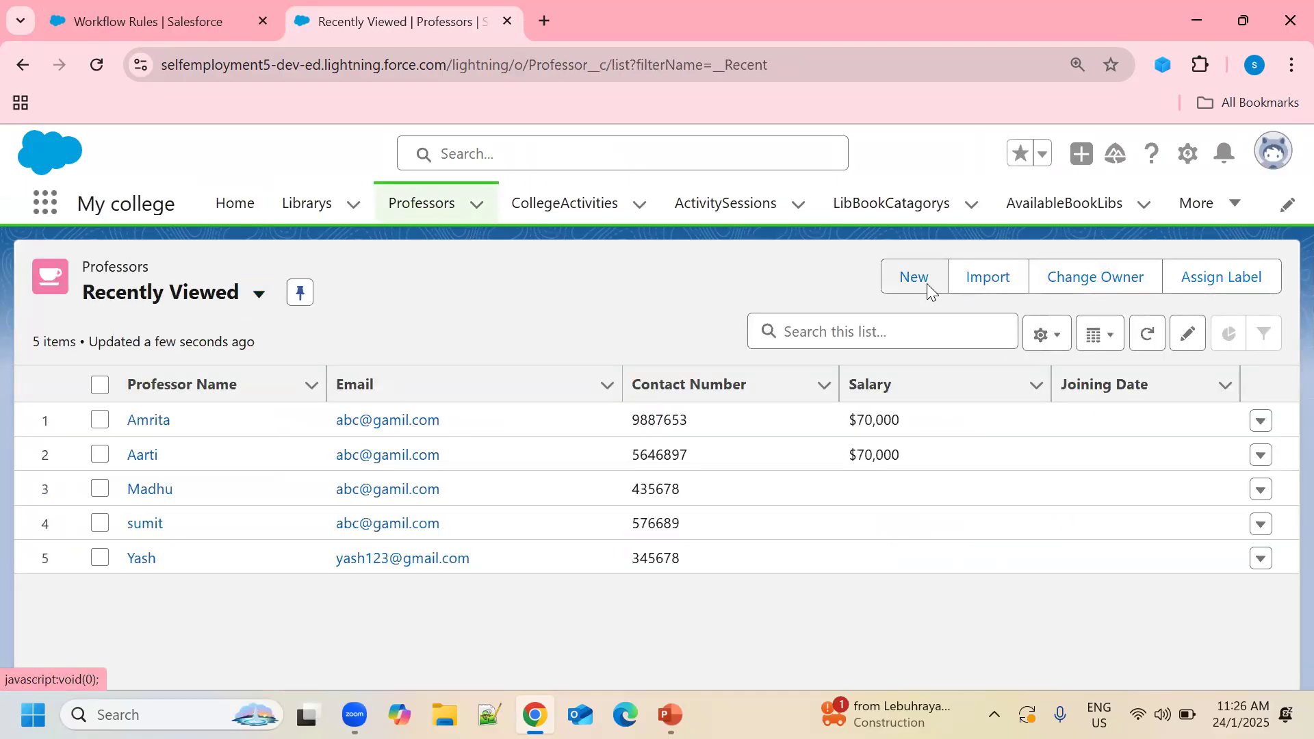
pyautogui.click(929, 293)
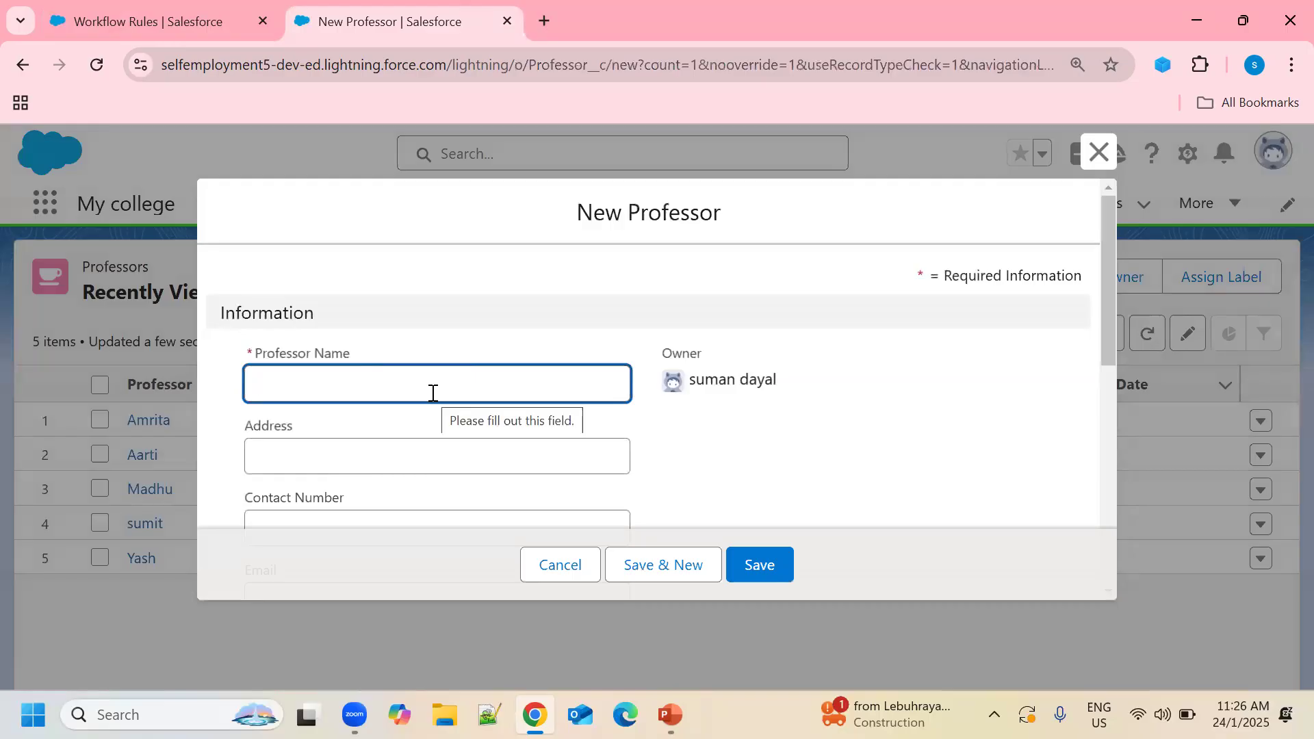
pyautogui.scroll(-2, 461, 385)
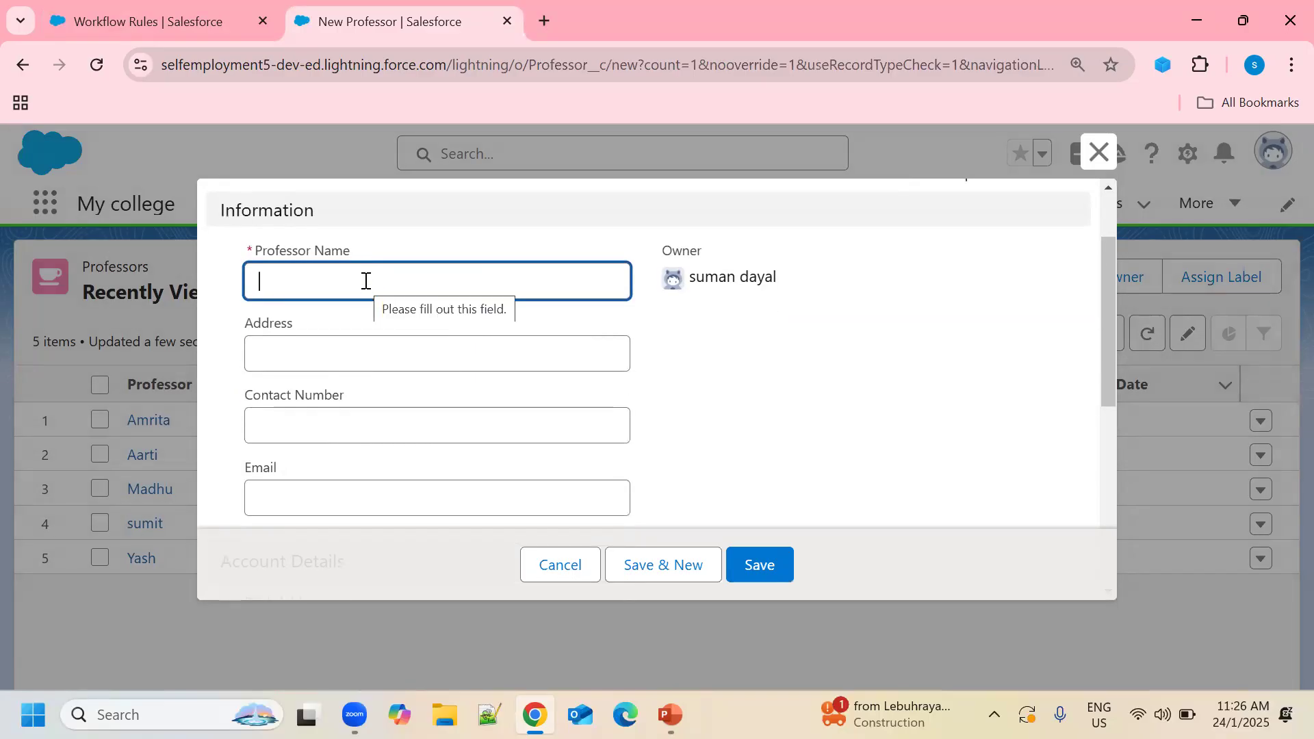
pyautogui.scroll(-2, 366, 281)
pyautogui.scroll(-2, 373, 404)
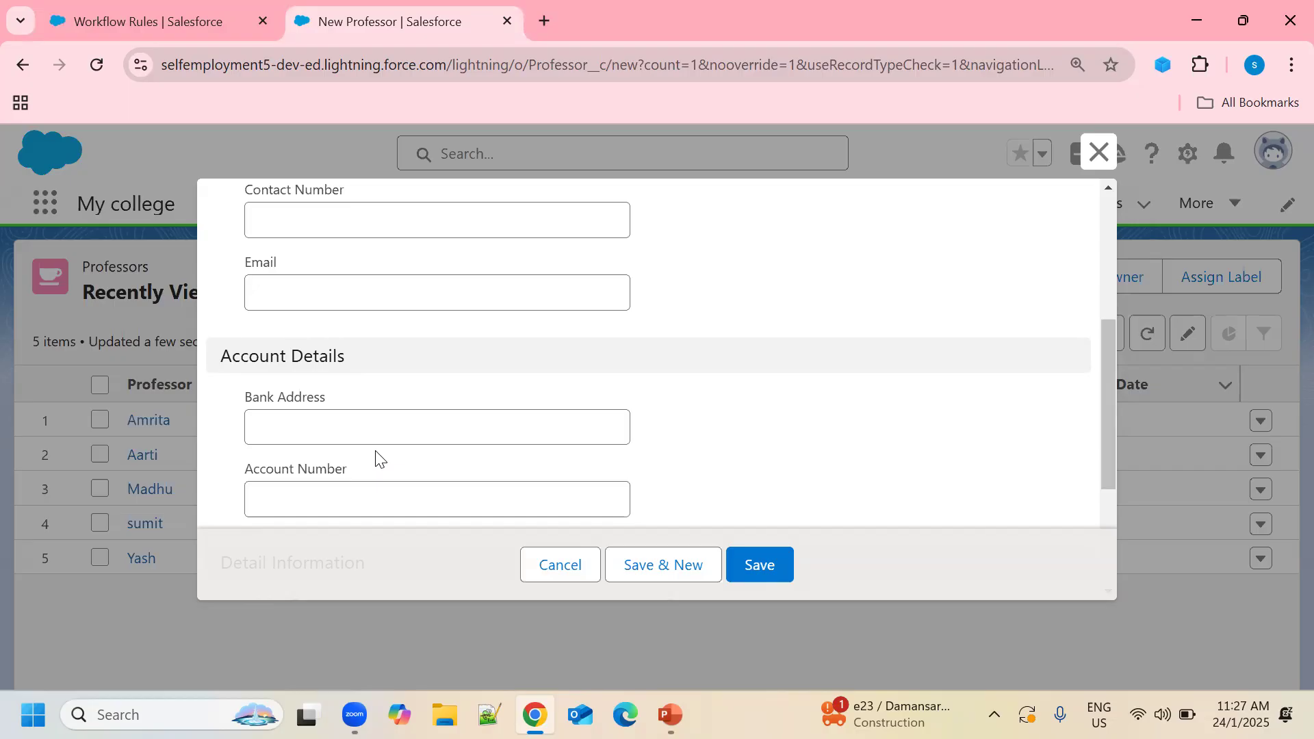
pyautogui.click(1094, 158)
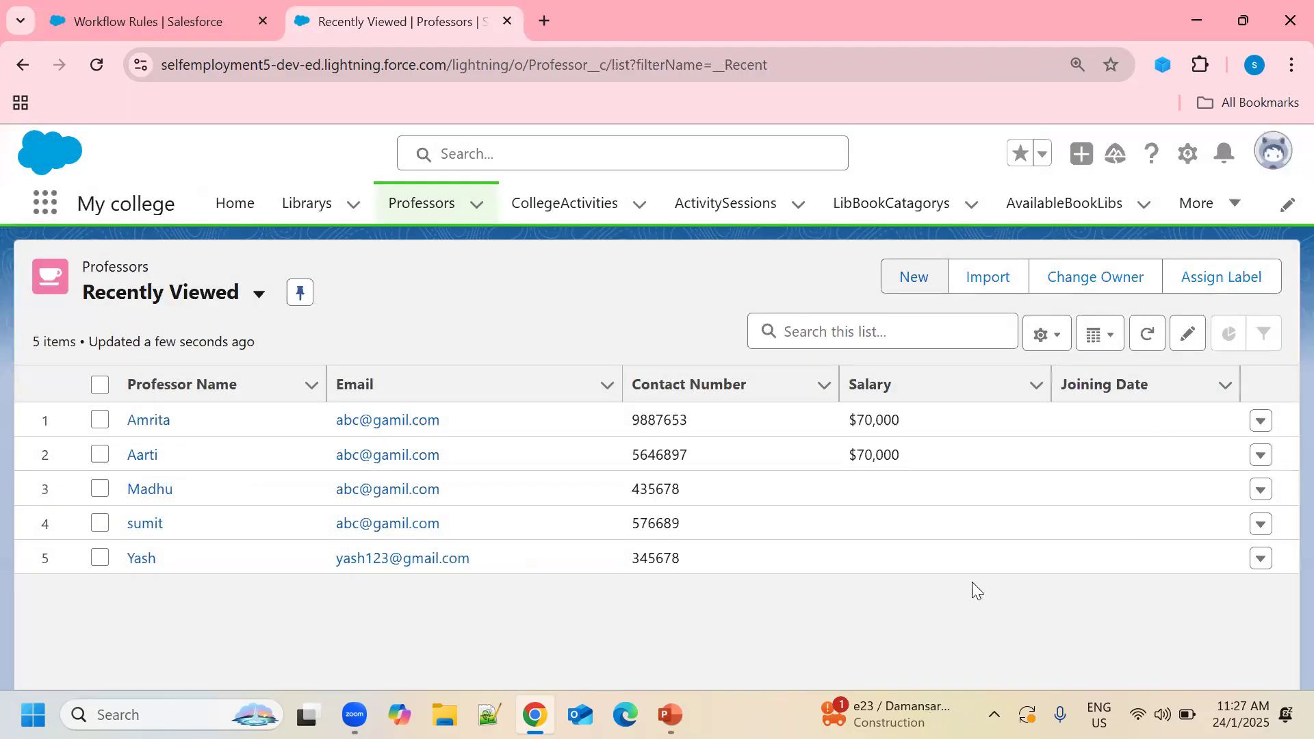
# Start a new classic workflow rule from the Workflow Rules setup page.
pyautogui.click(155, 23)
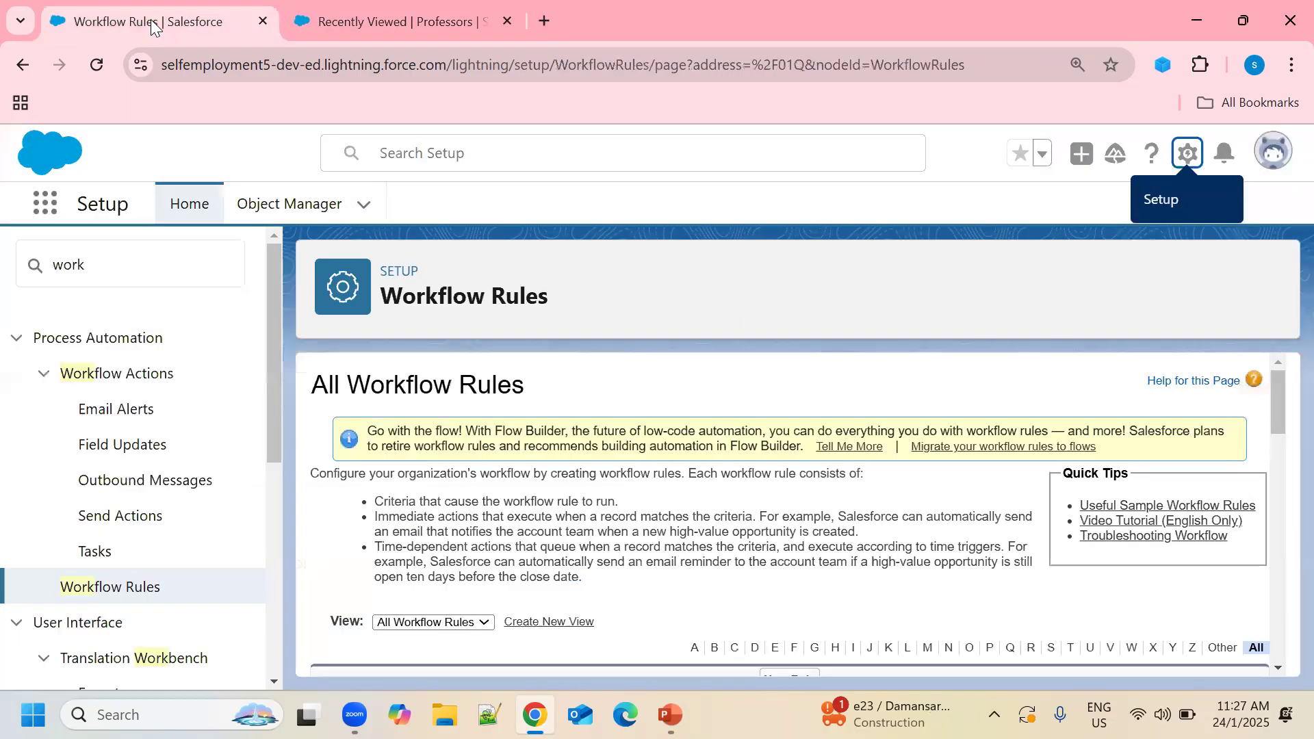
pyautogui.scroll(-5, 808, 515)
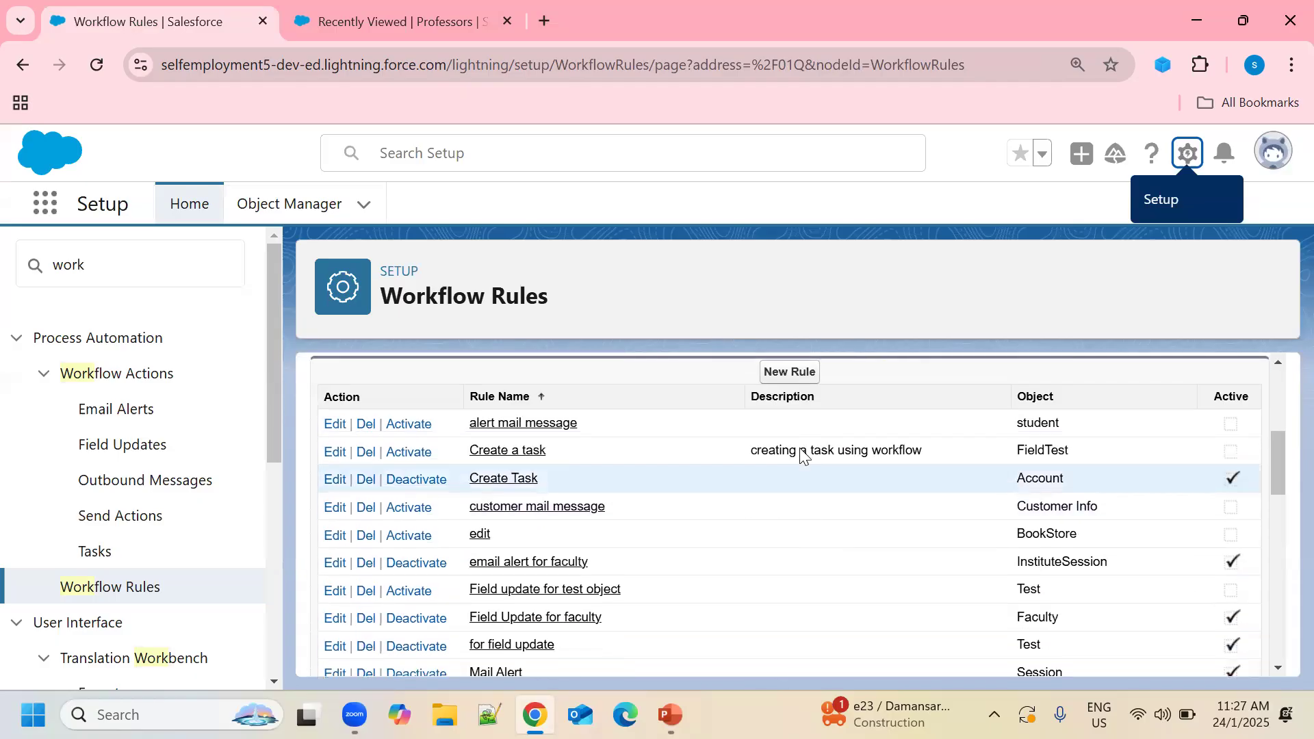
pyautogui.click(790, 372)
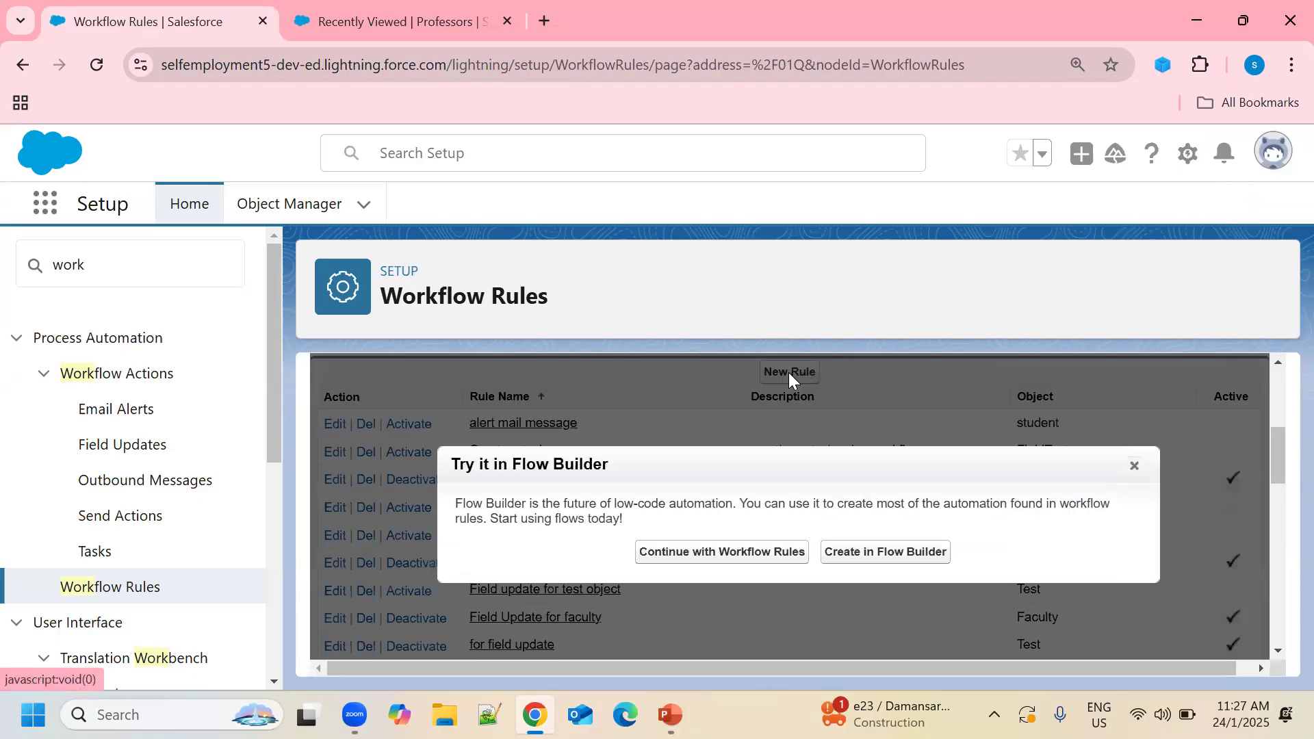
pyautogui.click(736, 565)
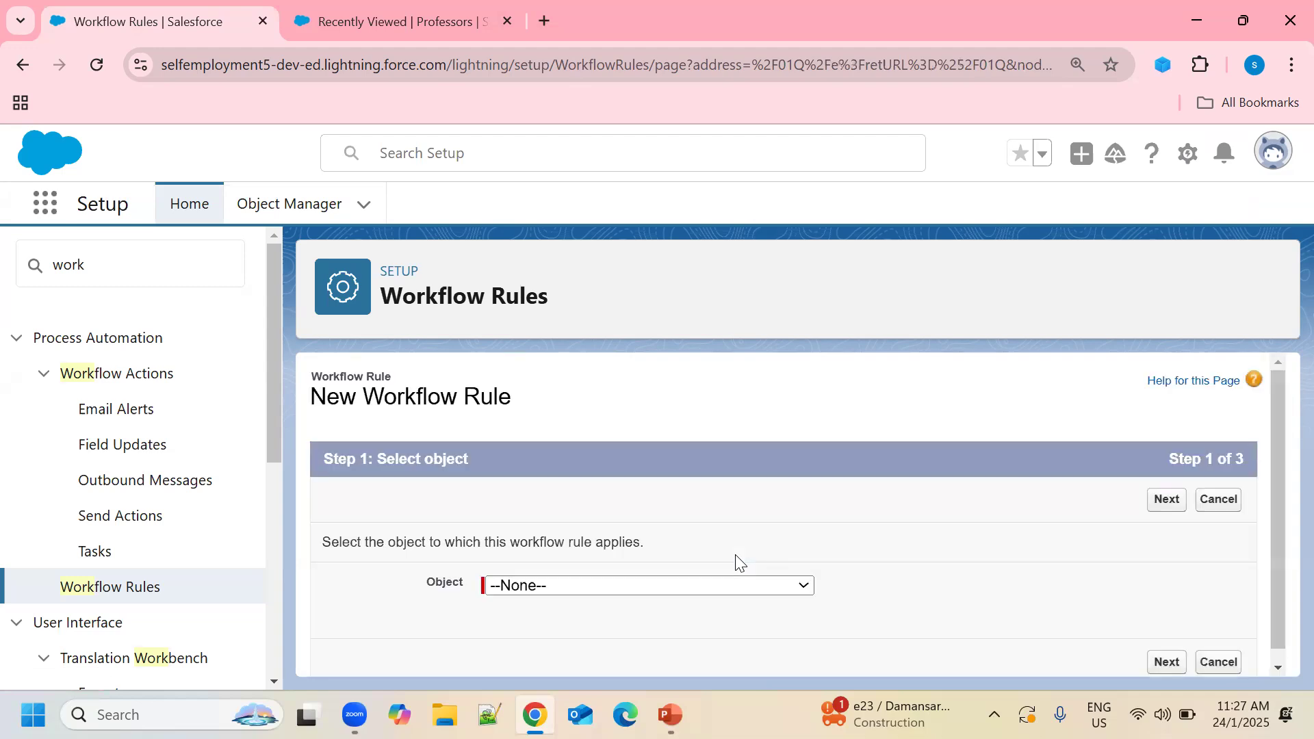
# Choose Professor as the object the workflow rule applies to.
pyautogui.click(804, 588)
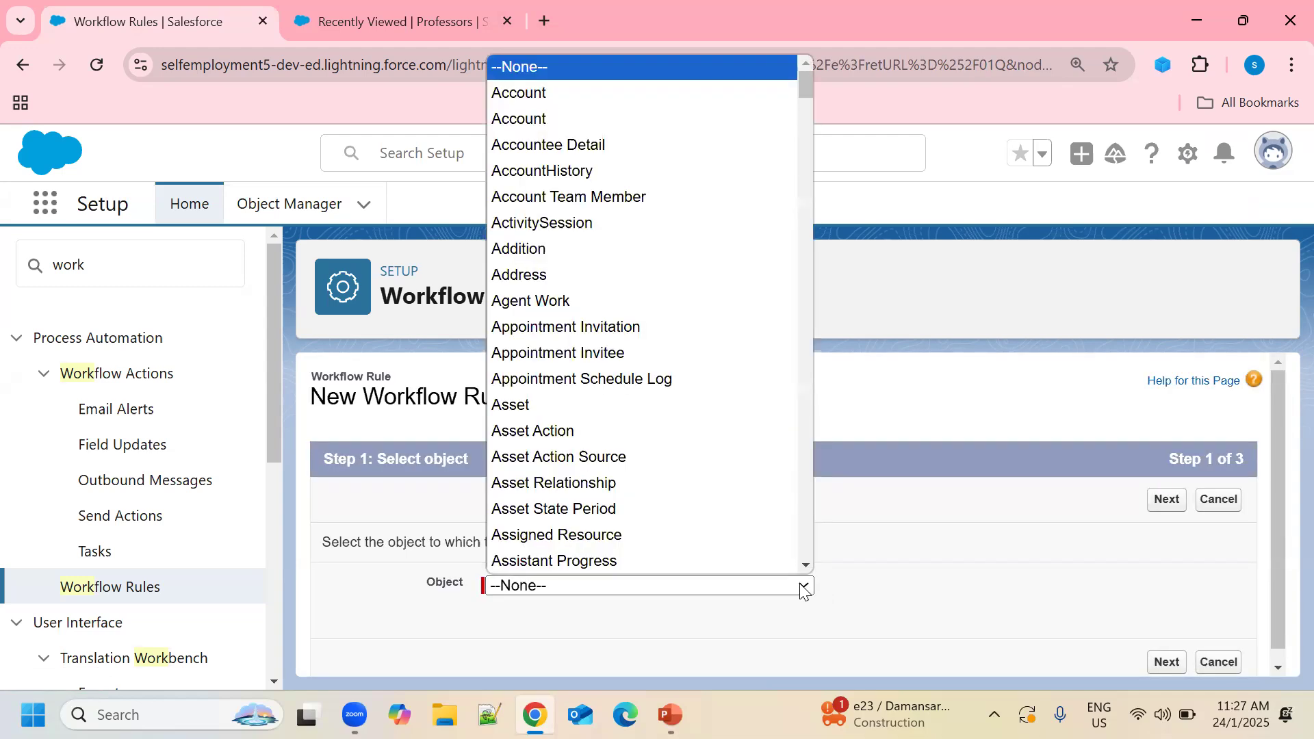
pyautogui.write('pr')
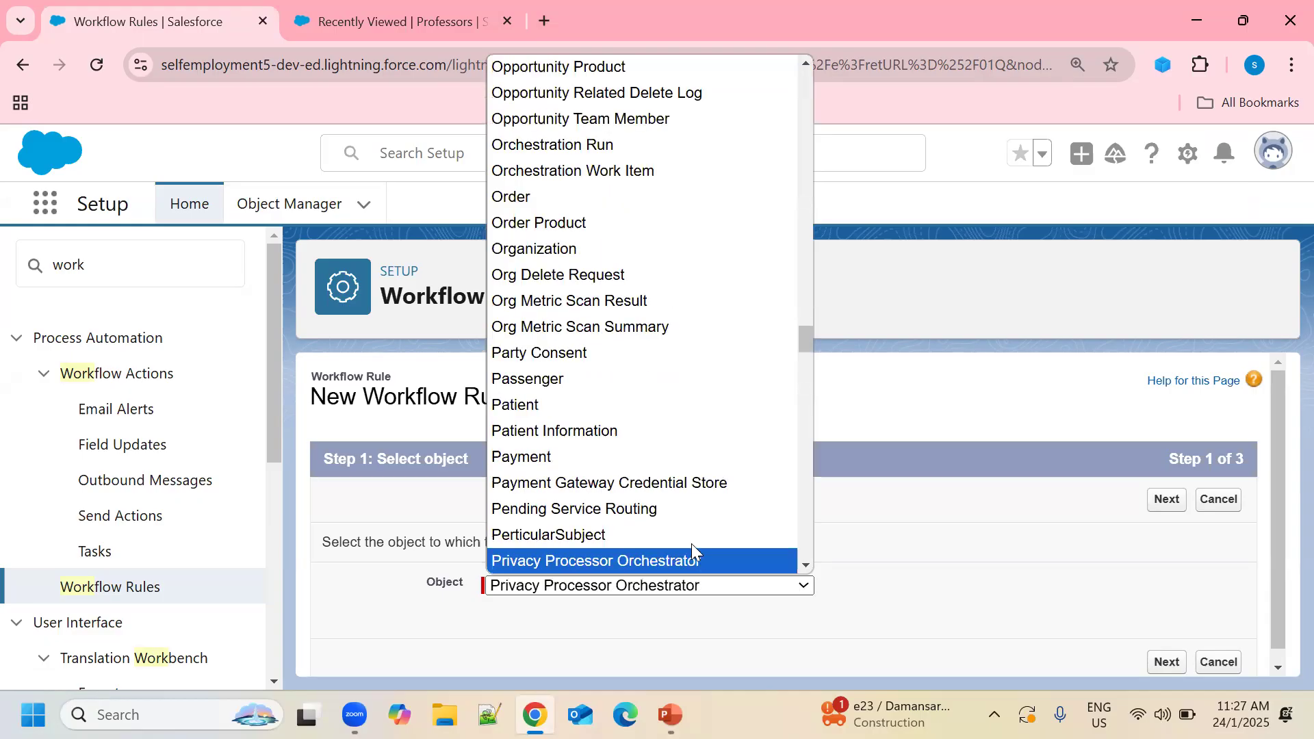
pyautogui.scroll(-3, 682, 526)
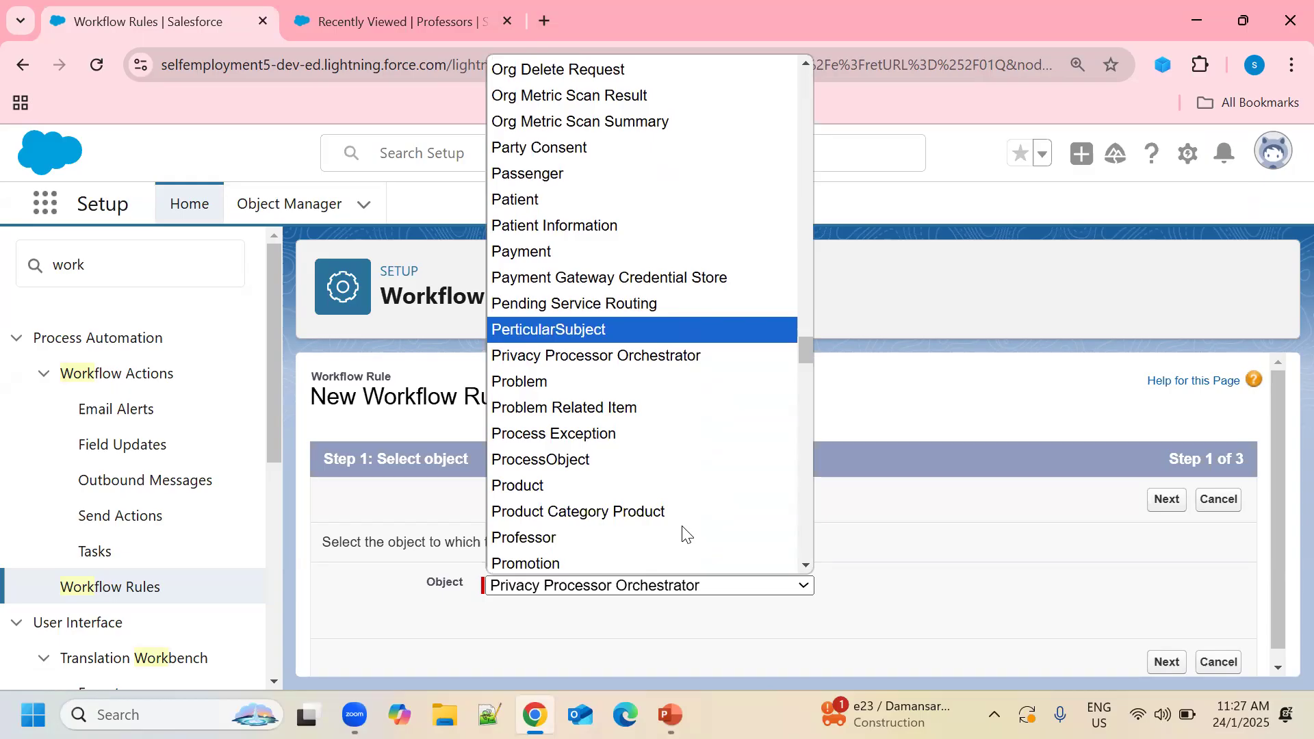
pyautogui.click(548, 538)
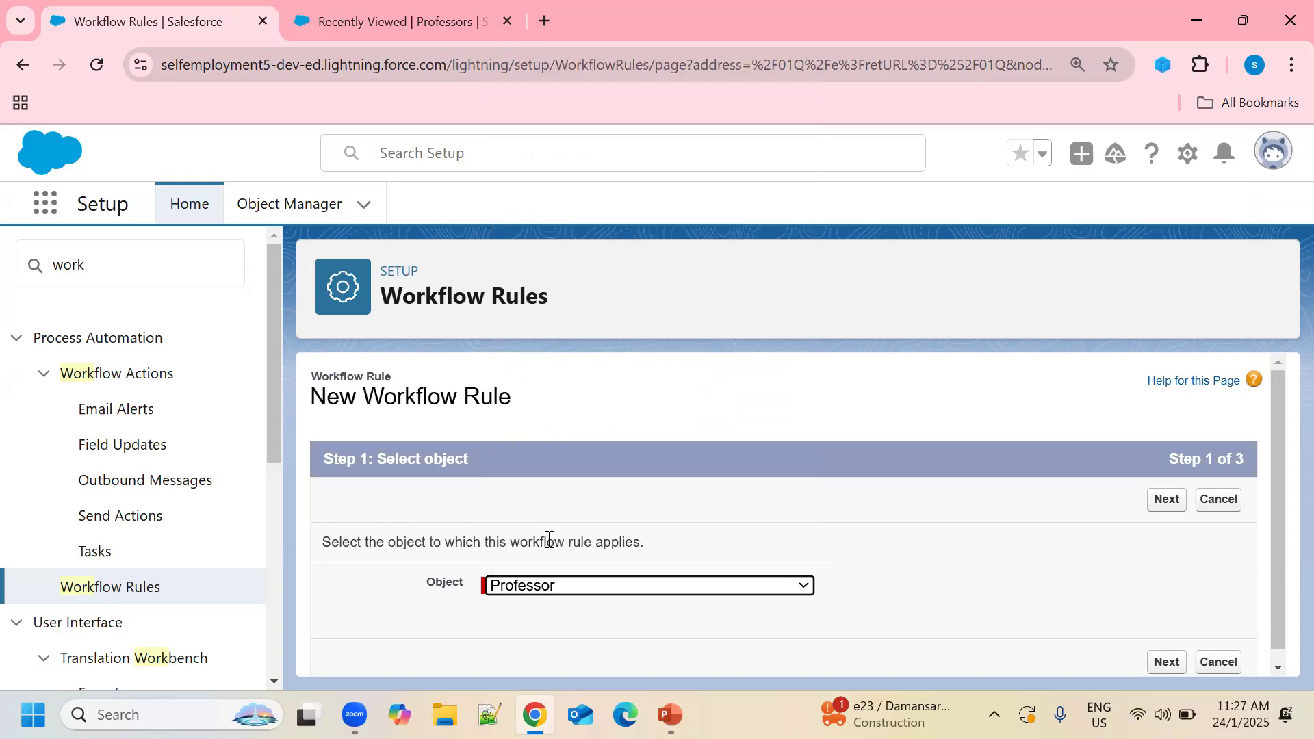
# Advance to step 2 and name the rule 'rule for status update of a professor'.
pyautogui.click(1173, 663)
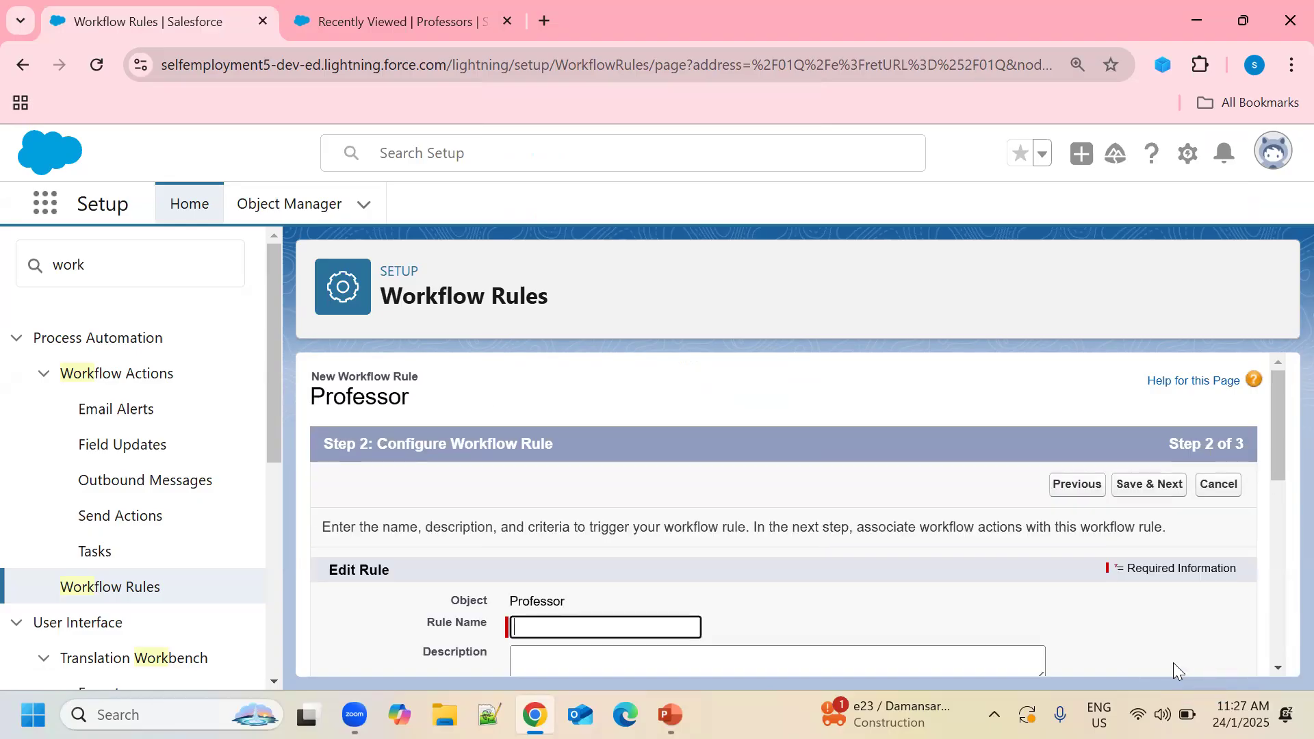
pyautogui.scroll(-3, 994, 540)
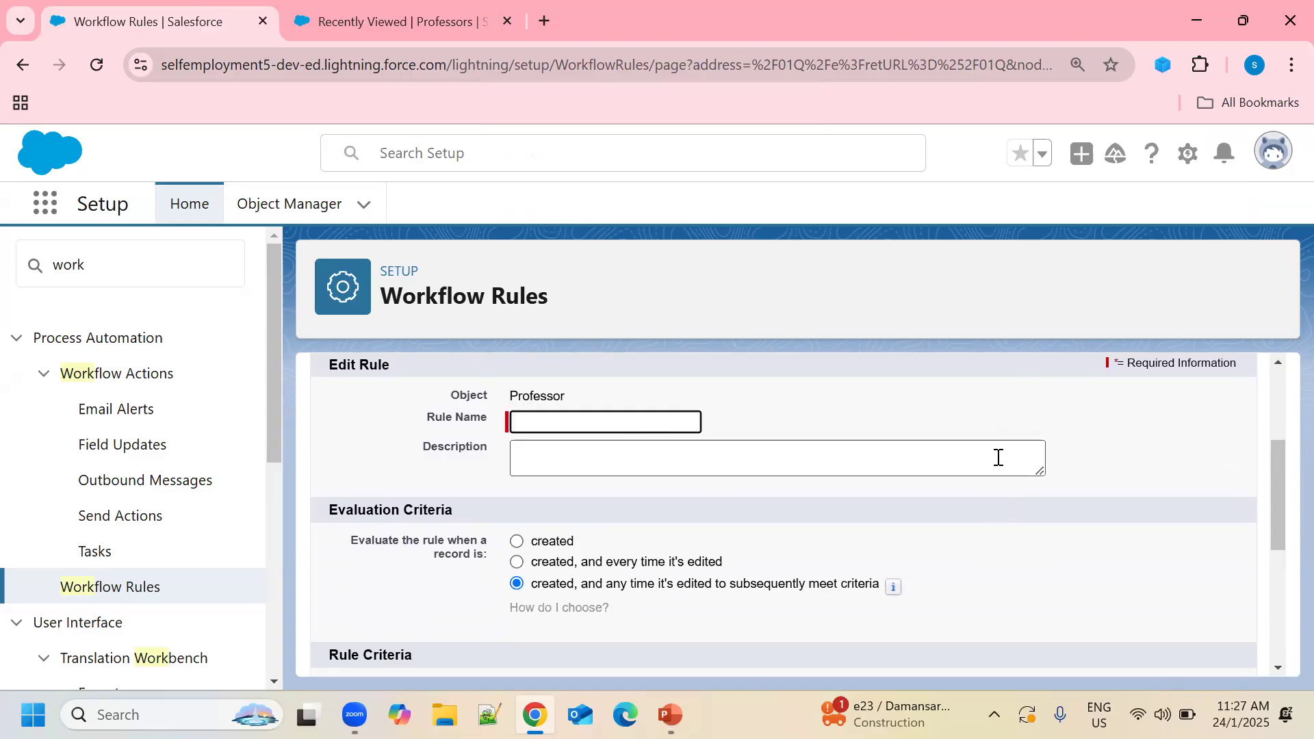
pyautogui.write('rules')
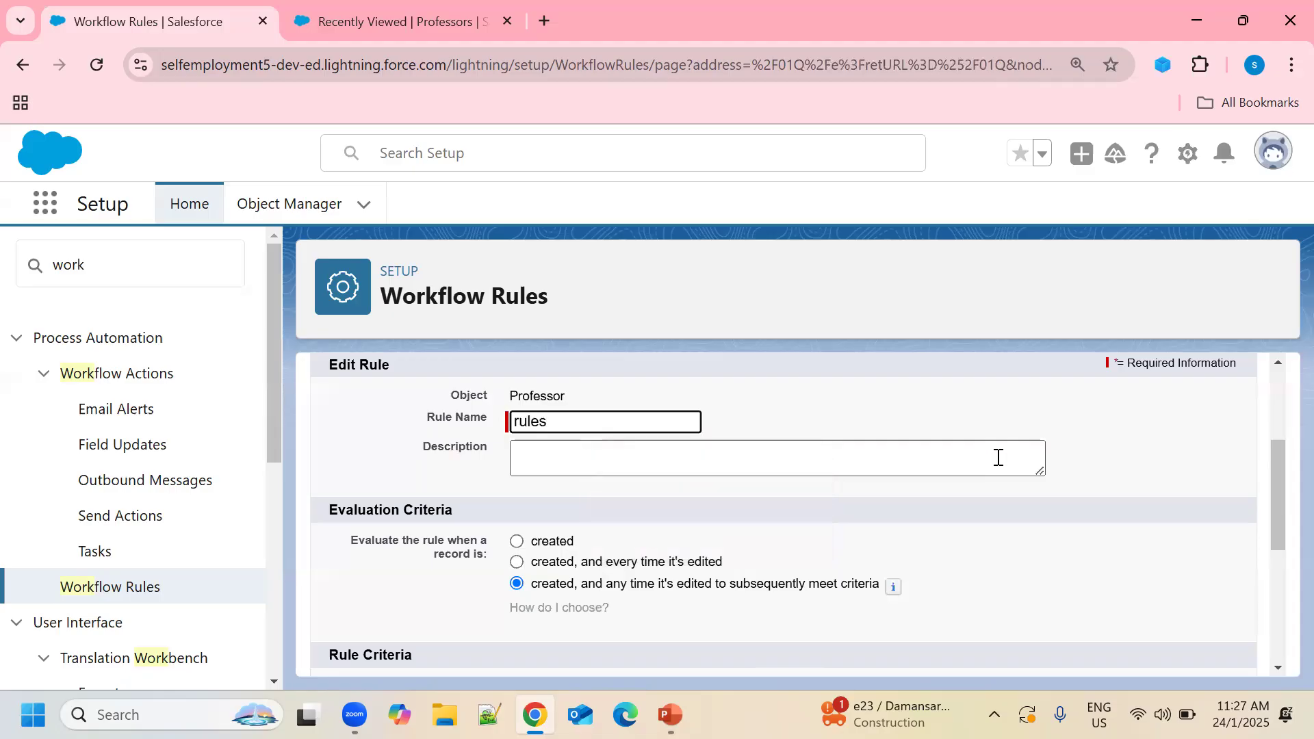
pyautogui.press('BackSpace')
pyautogui.write('for st')
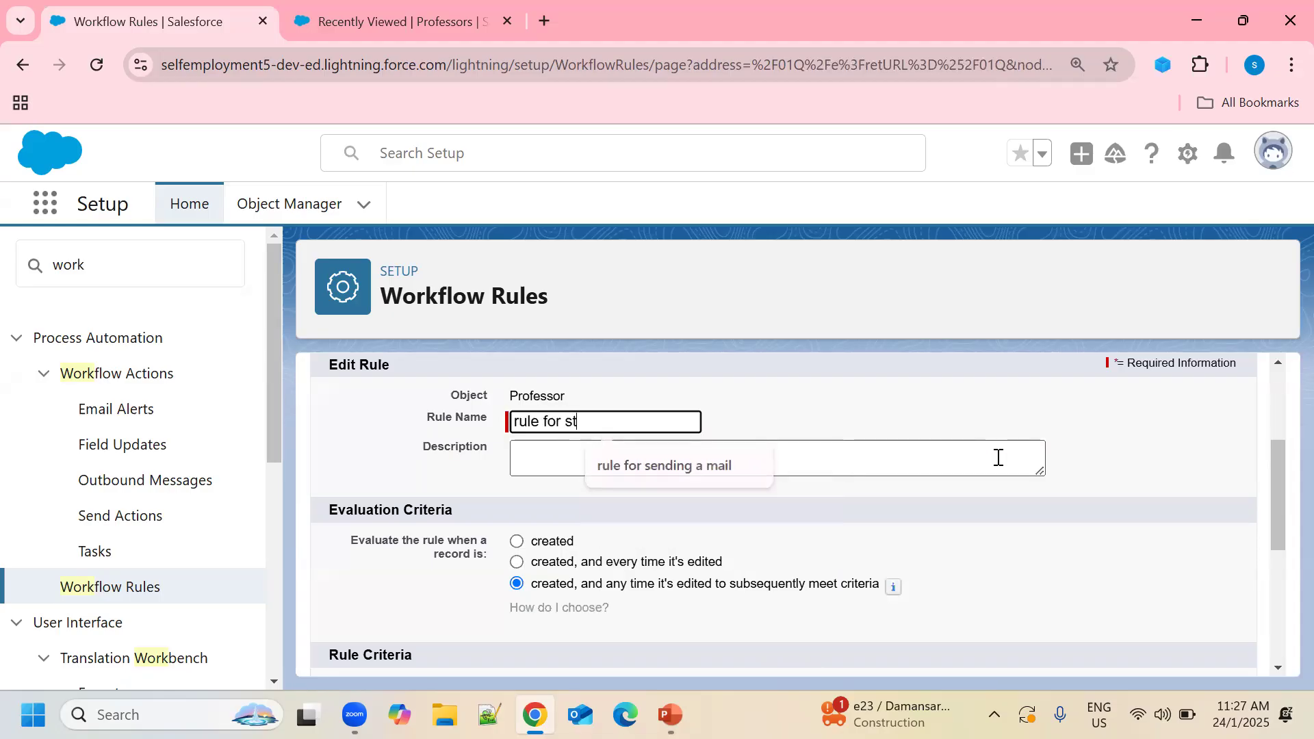
pyautogui.write('atus')
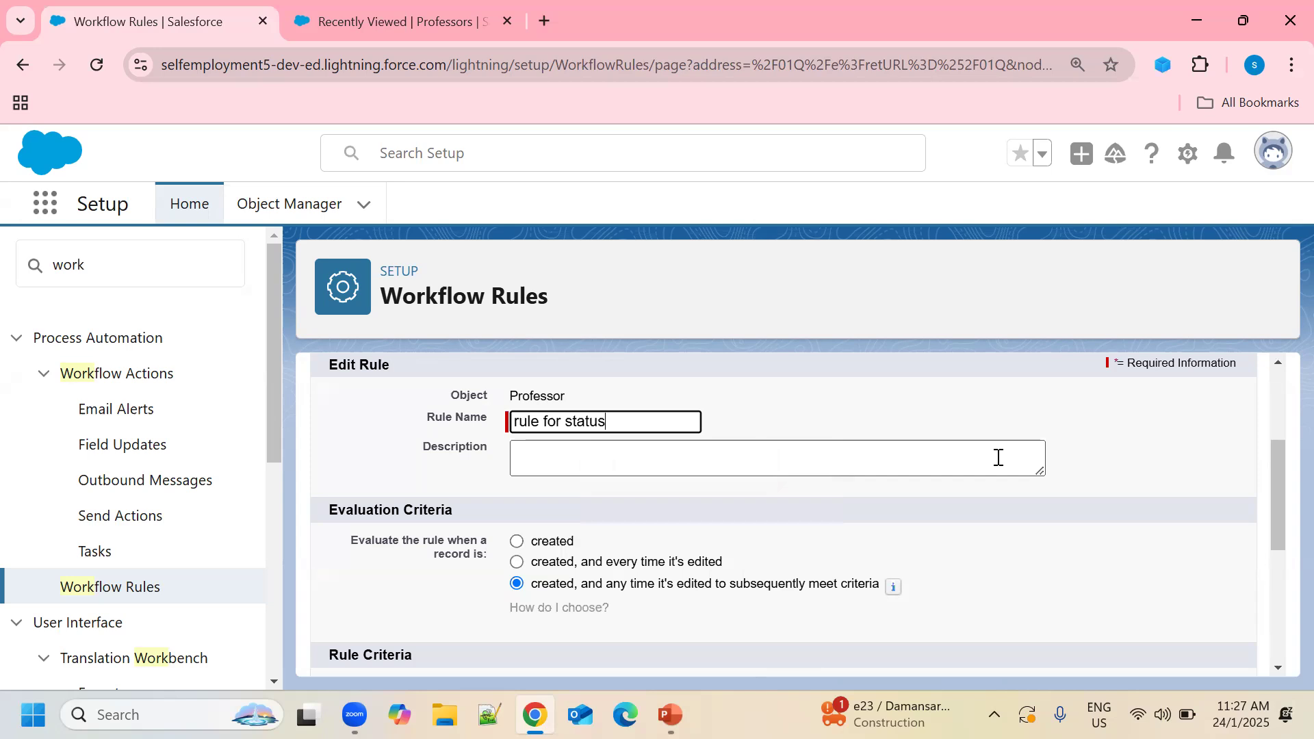
pyautogui.write(' update of a ')
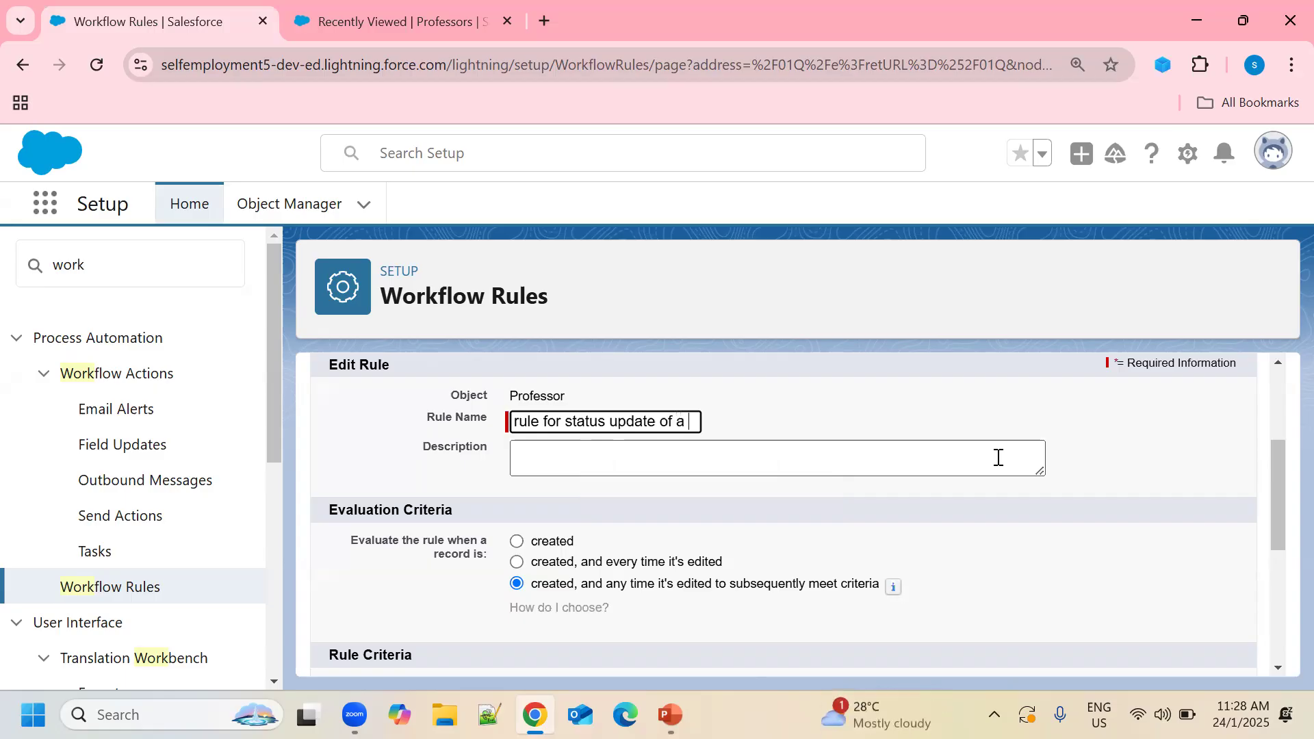
pyautogui.write('prof')
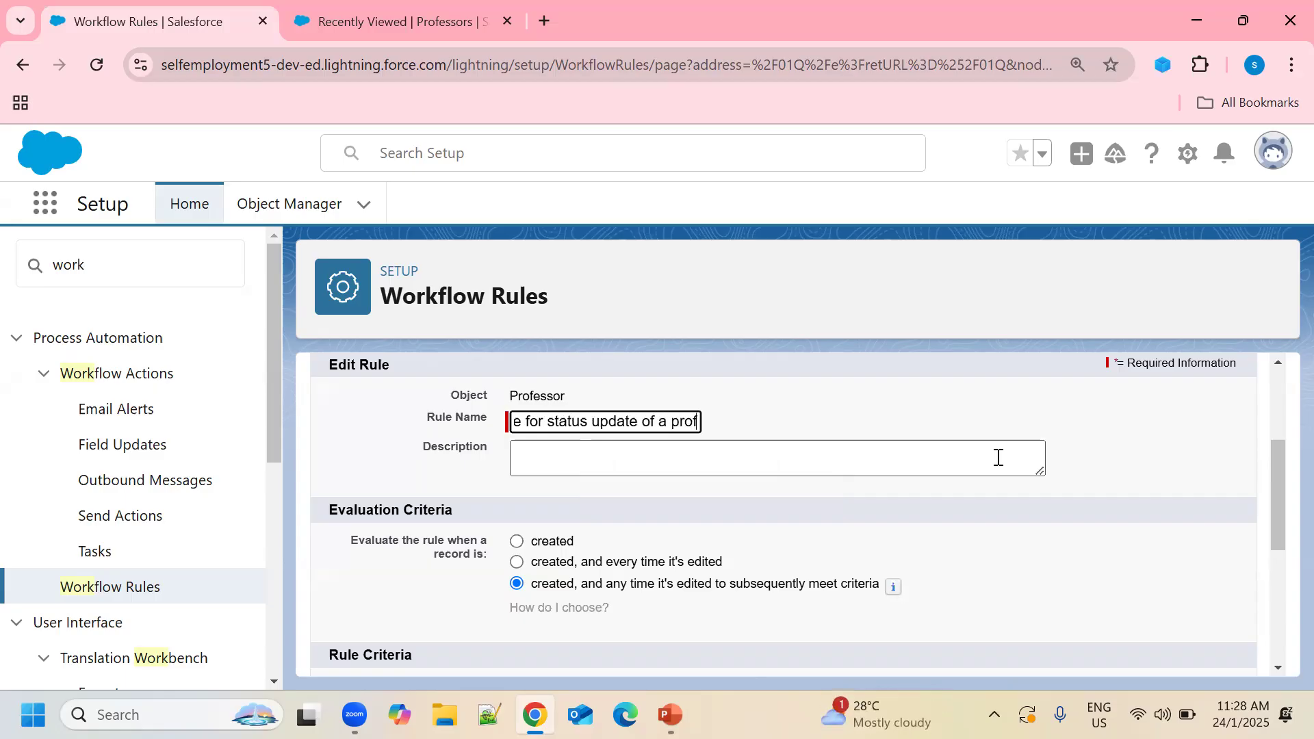
pyautogui.write('essor')
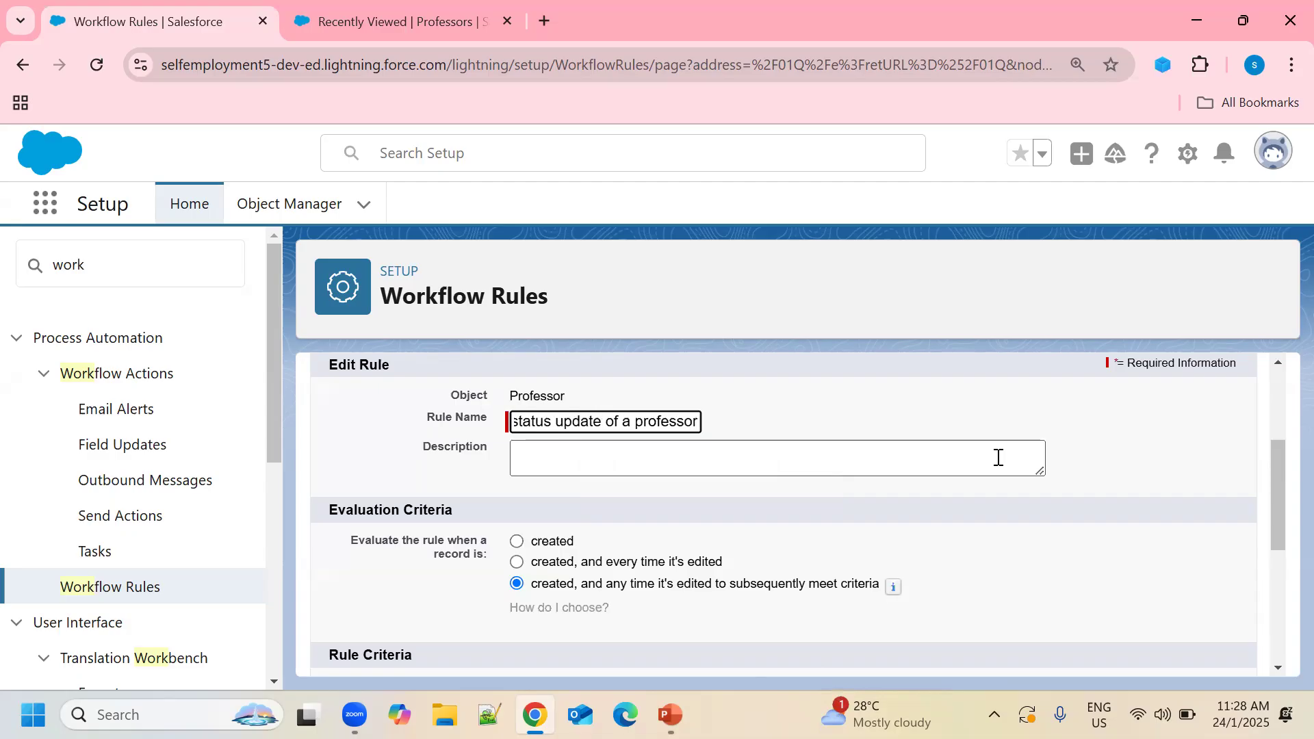
pyautogui.click(788, 464)
pyautogui.scroll(-3, 792, 467)
pyautogui.scroll(2, 801, 424)
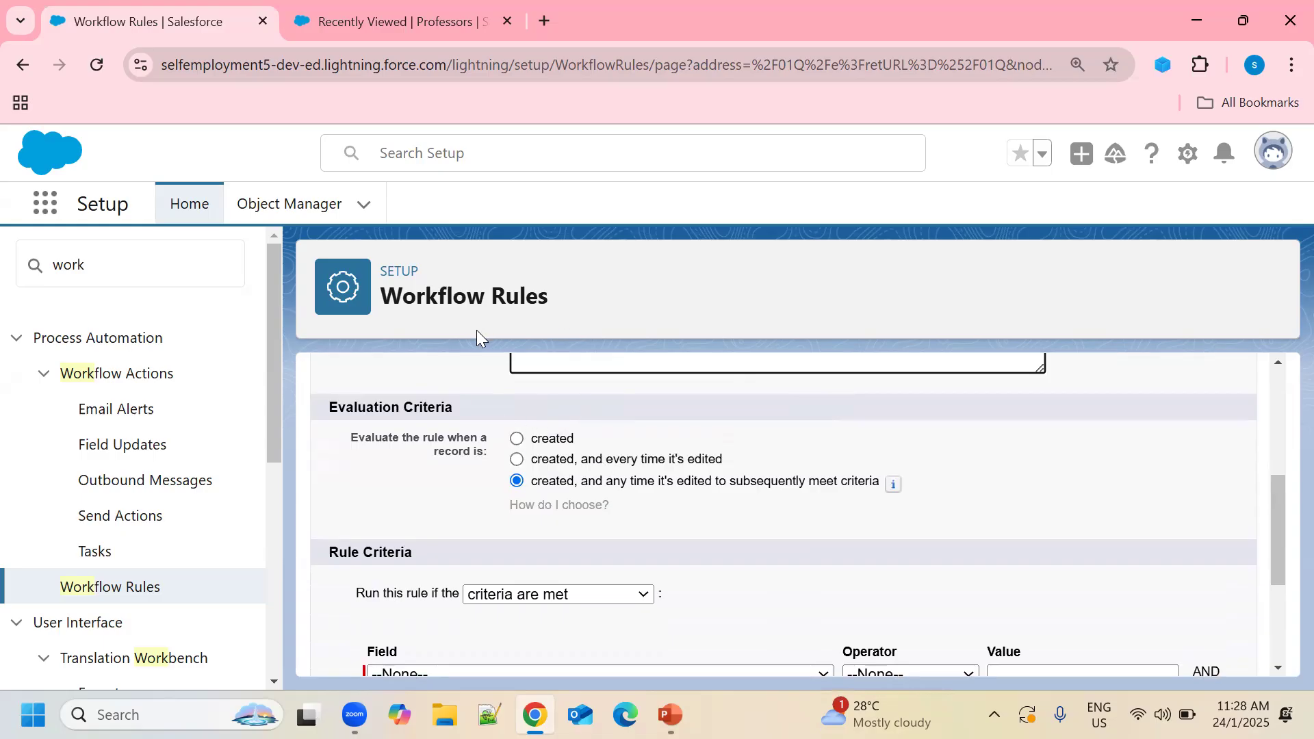
pyautogui.click(518, 439)
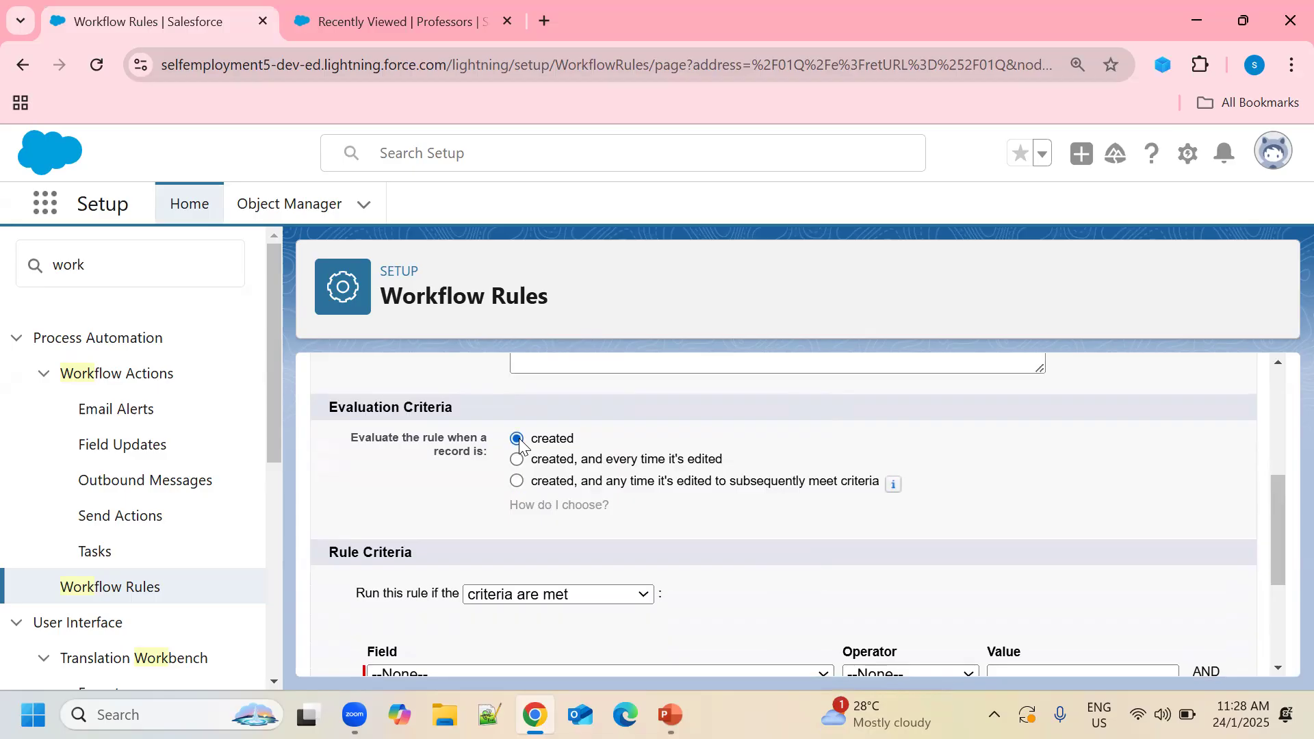
pyautogui.click(518, 460)
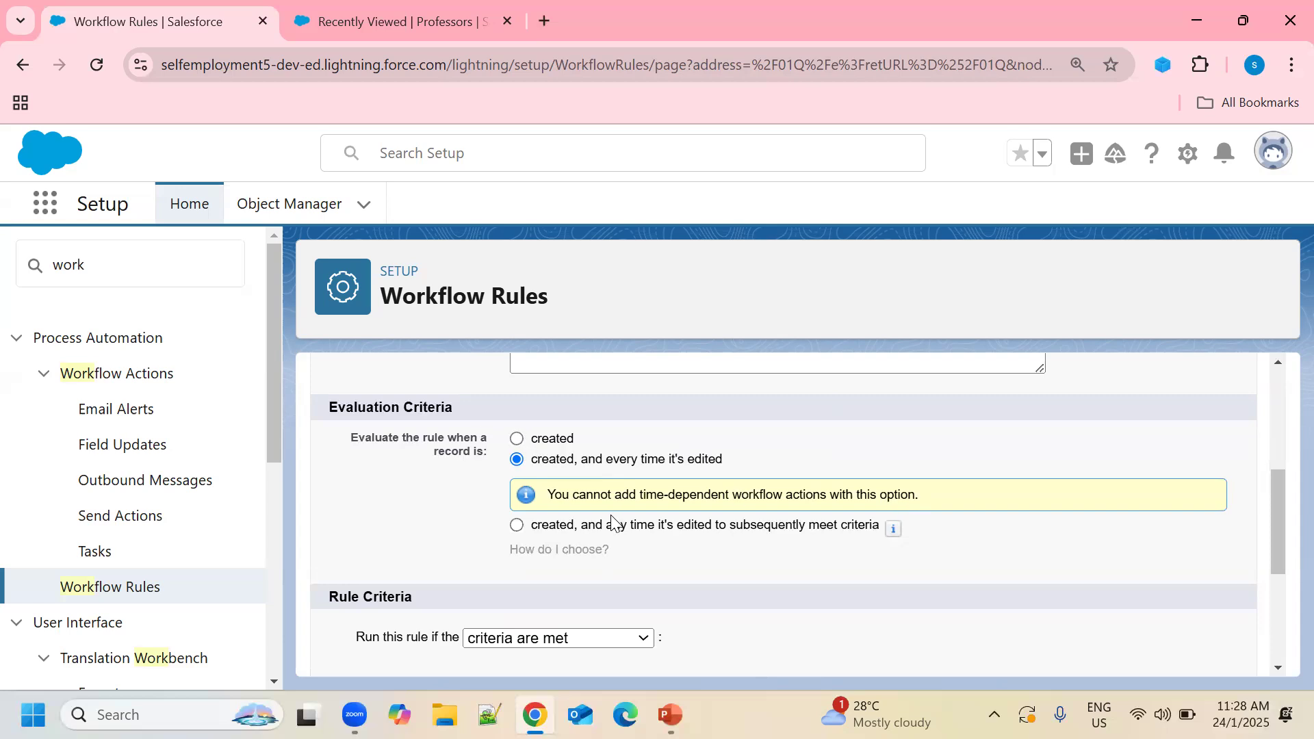
pyautogui.click(517, 439)
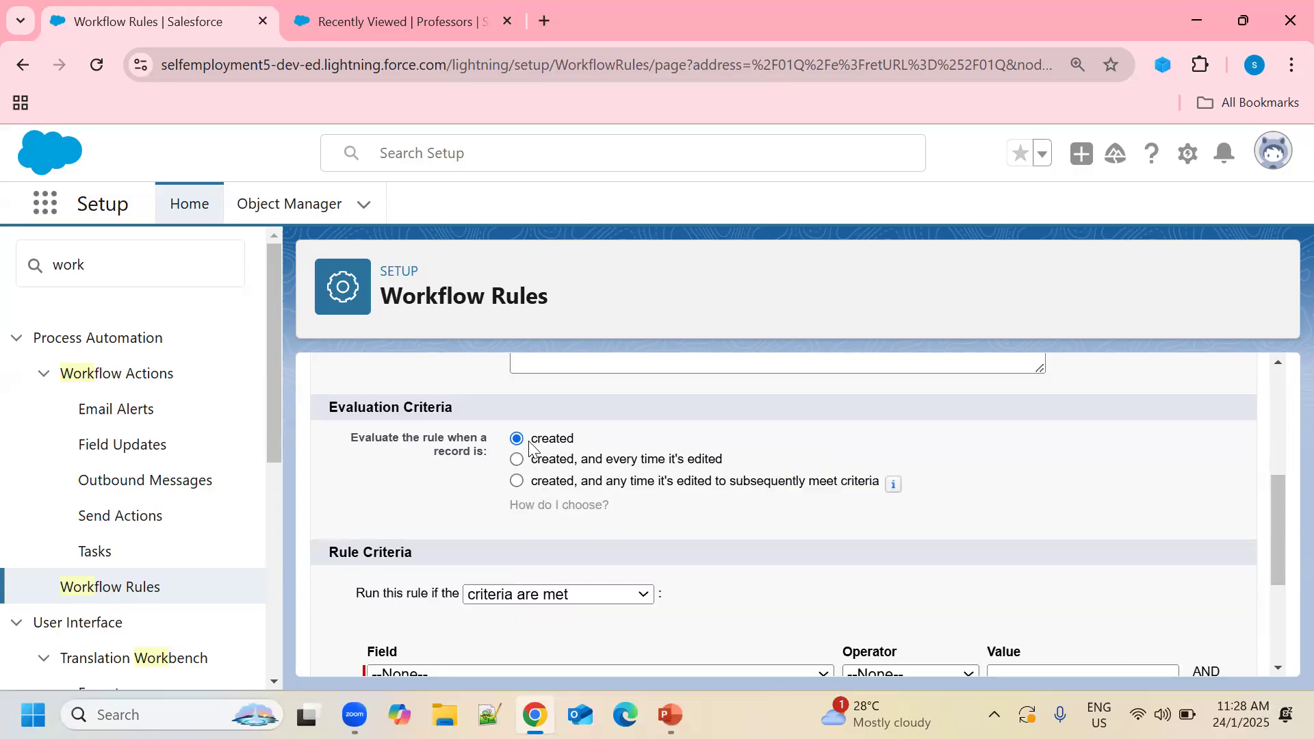
pyautogui.click(520, 484)
# Set the first criteria row to Professor: Salary greater than 50000.
pyautogui.scroll(-1, 1052, 474)
pyautogui.scroll(-1, 1051, 472)
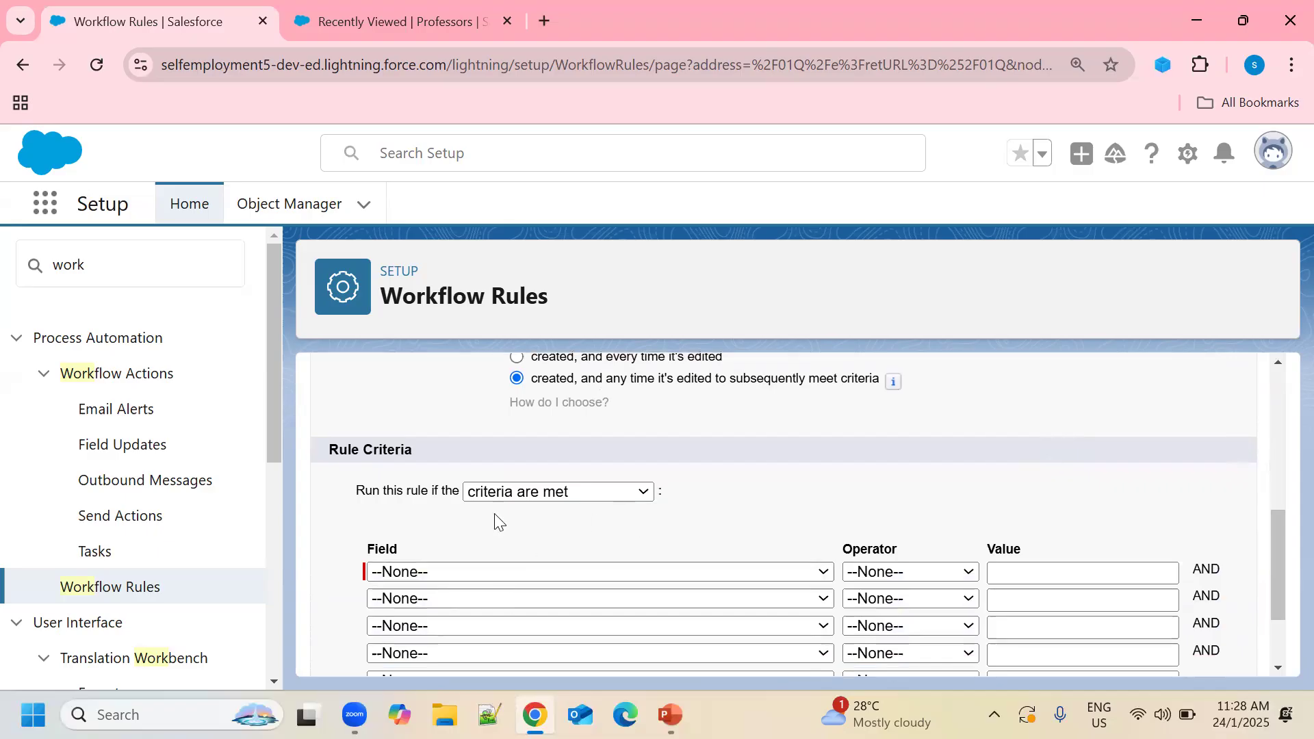
pyautogui.scroll(-2, 731, 497)
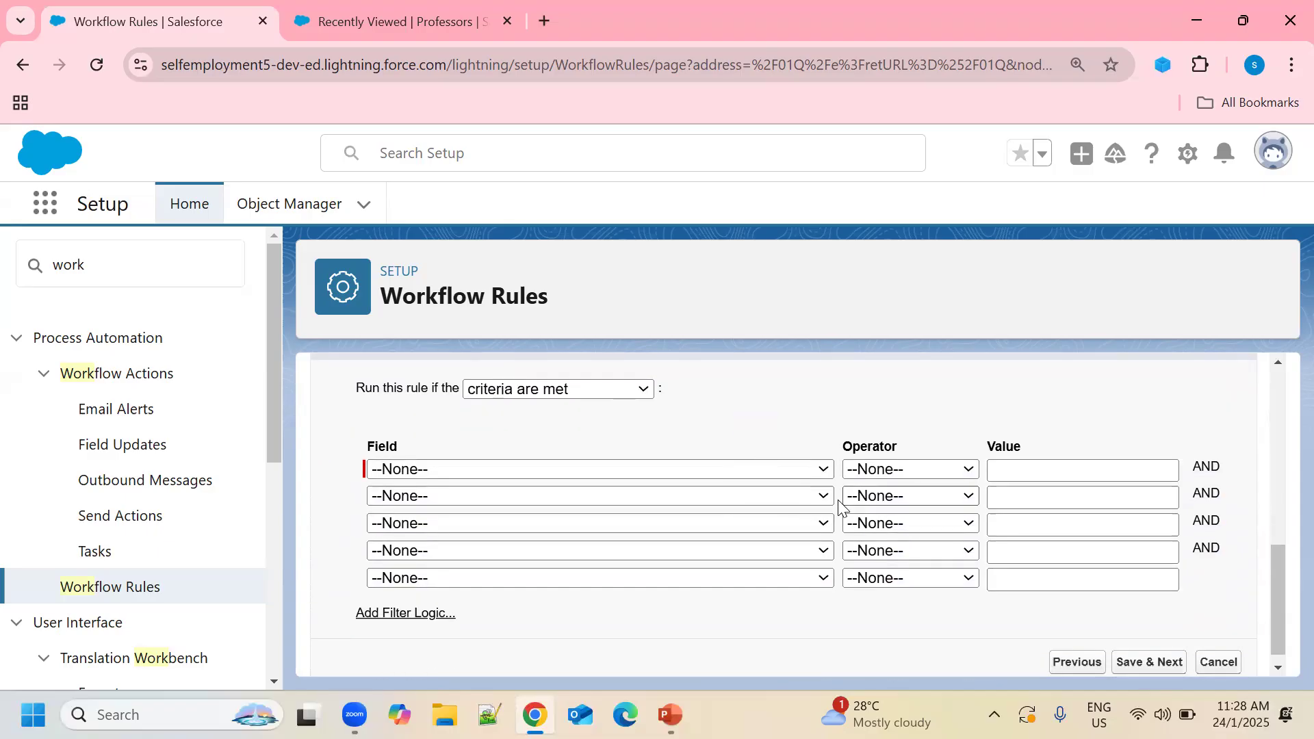
pyautogui.click(822, 473)
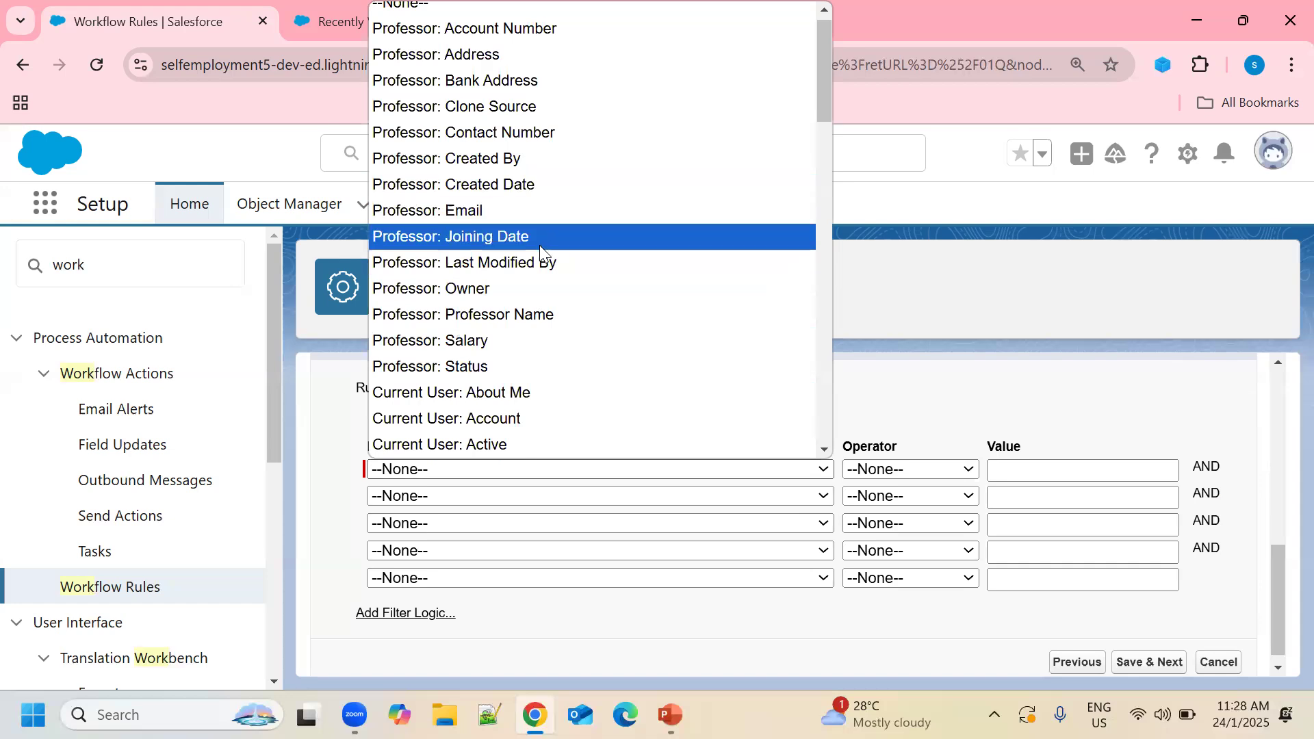
pyautogui.click(481, 342)
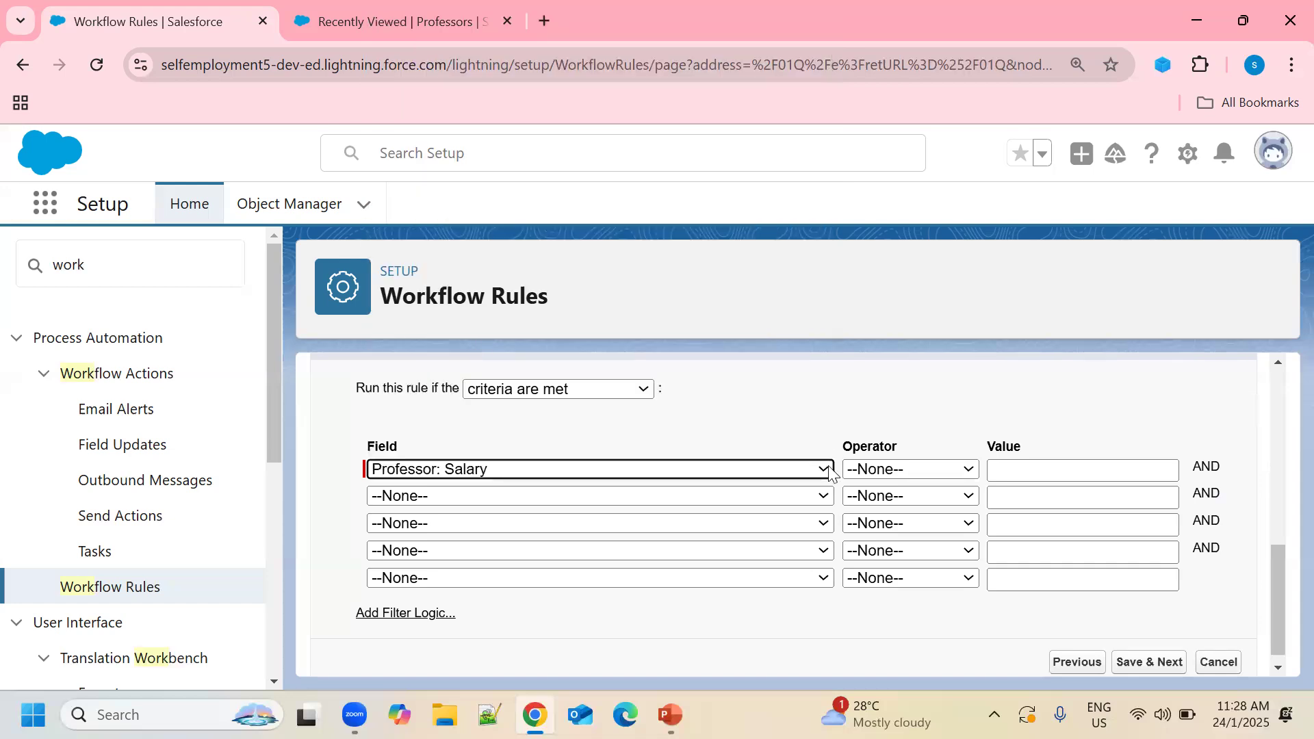
pyautogui.click(969, 471)
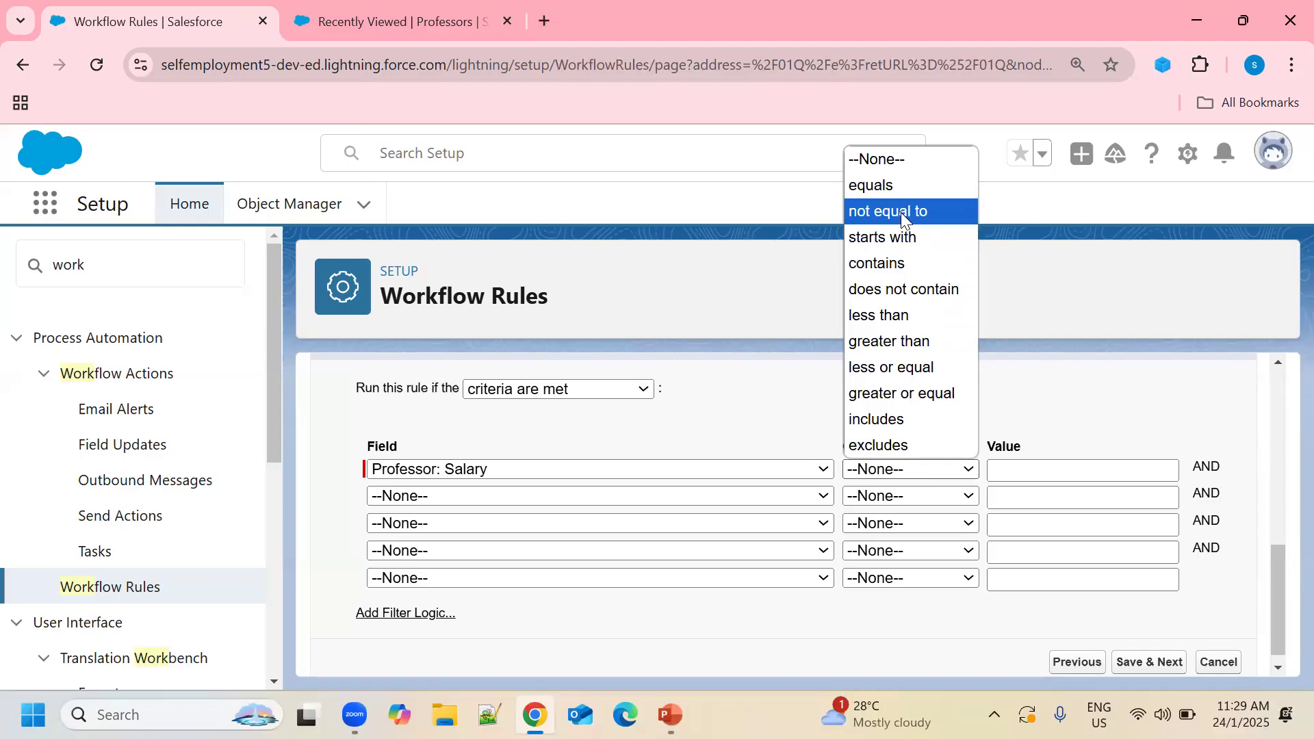
pyautogui.click(897, 342)
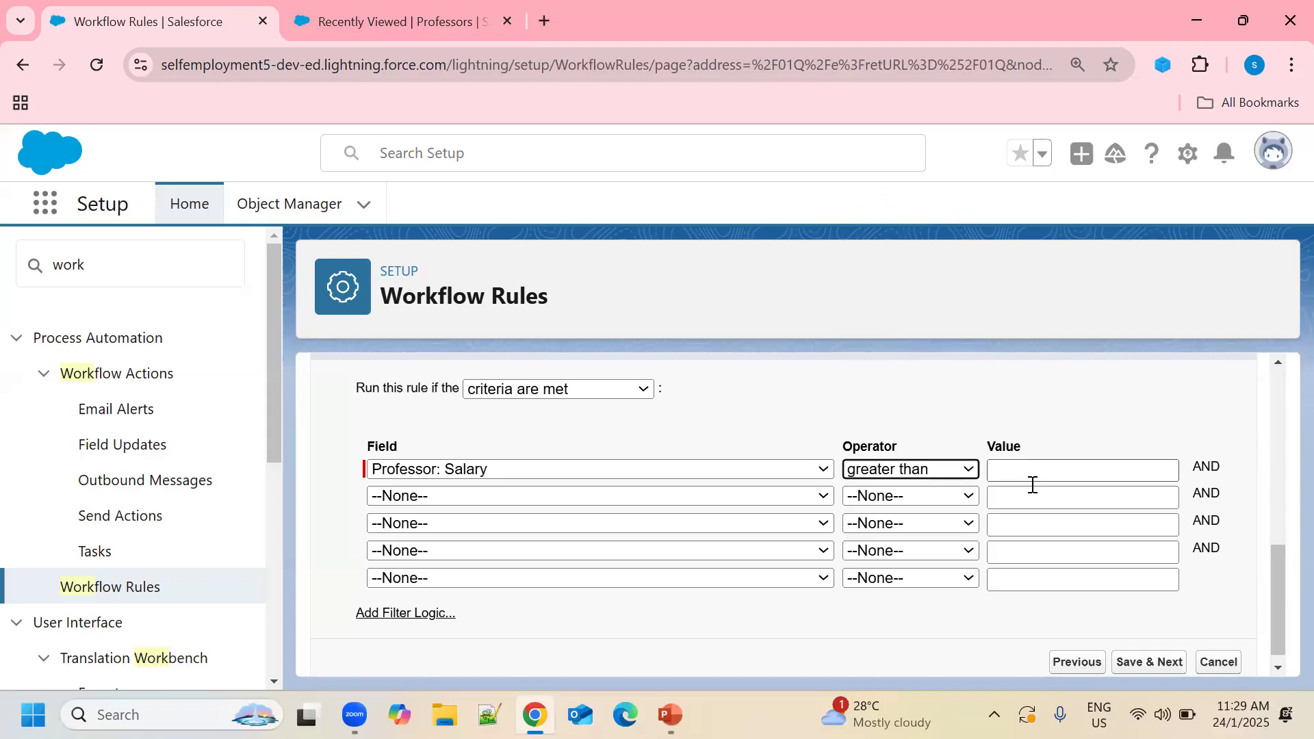
pyautogui.click(1071, 475)
pyautogui.write('50000')
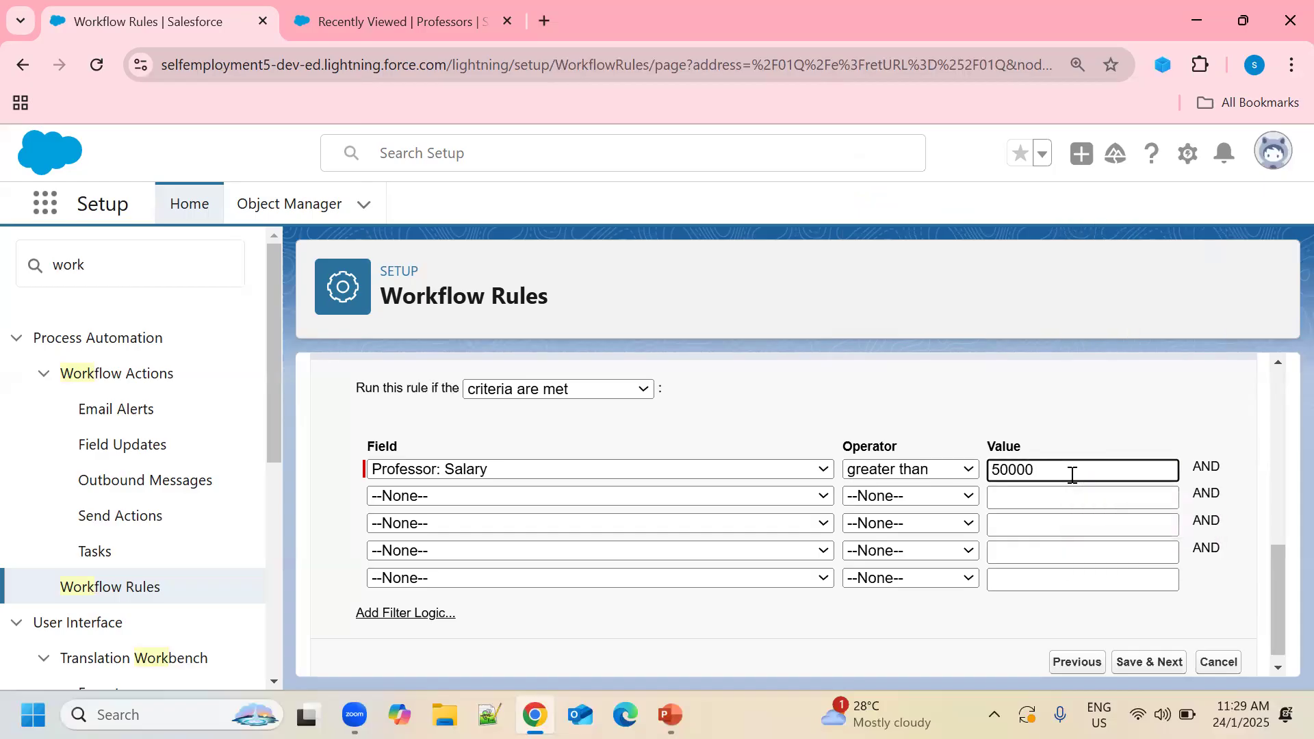
pyautogui.scroll(-1, 1258, 438)
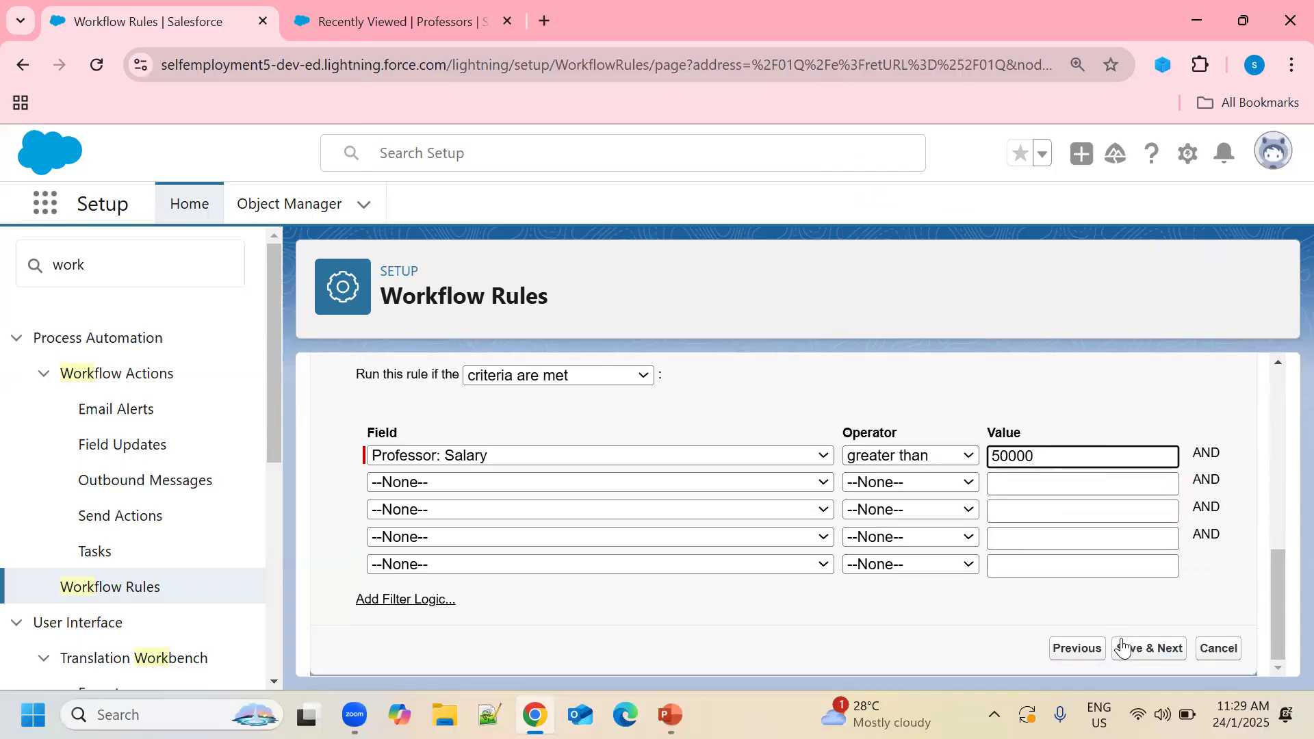
# Save the Salary > 50000 criteria, cancel a time trigger, and show the action types.
pyautogui.click(1162, 650)
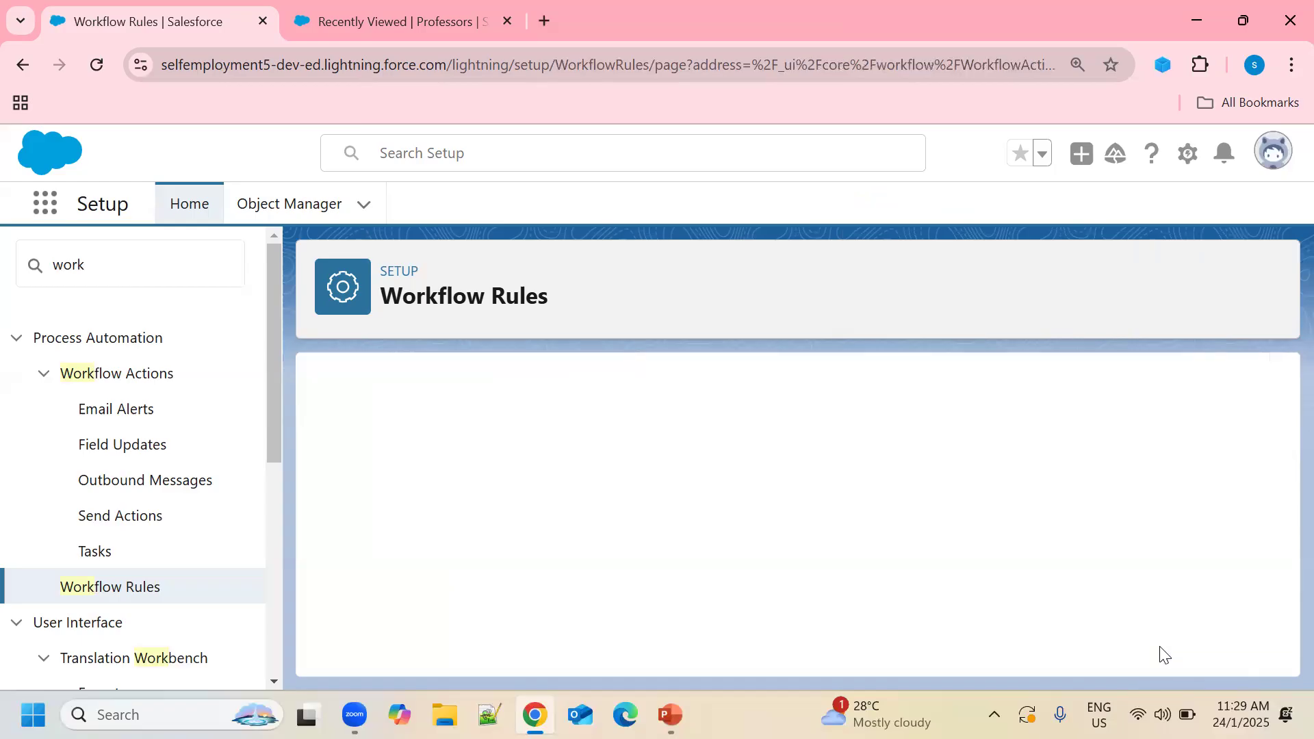
pyautogui.scroll(-3, 1042, 458)
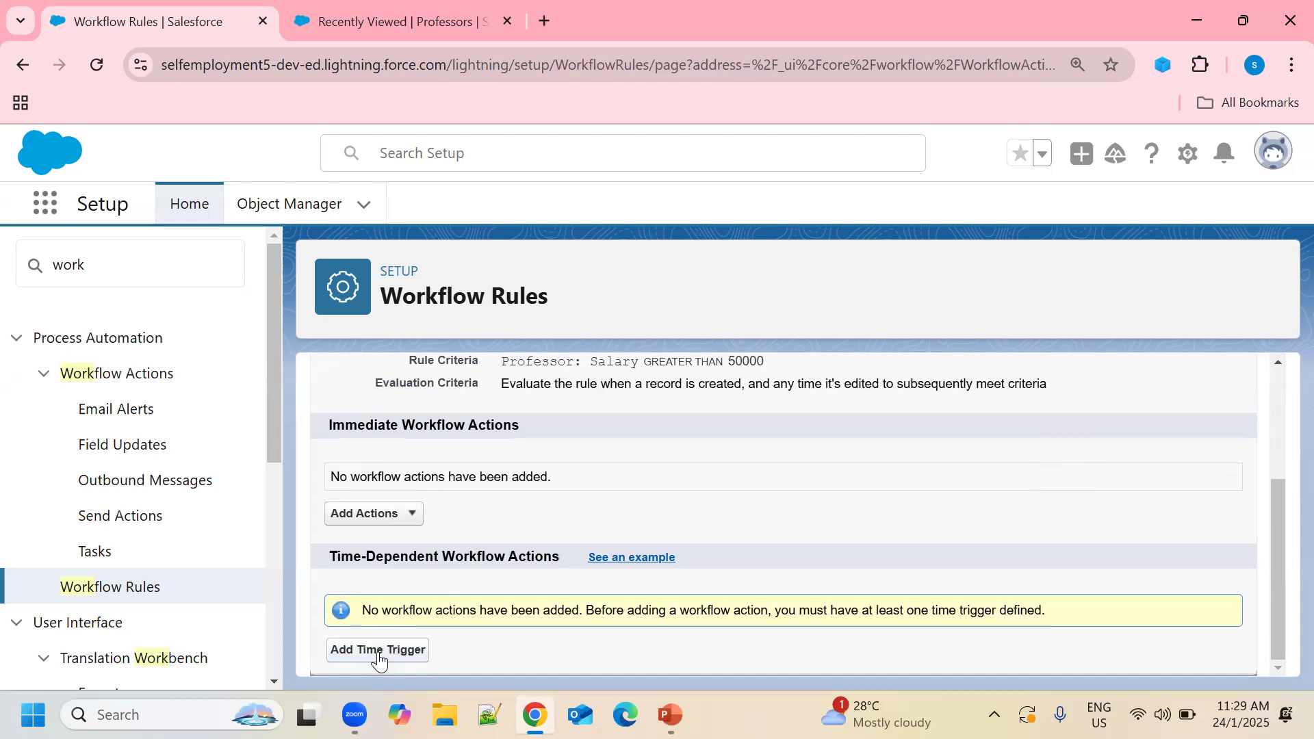
pyautogui.click(415, 651)
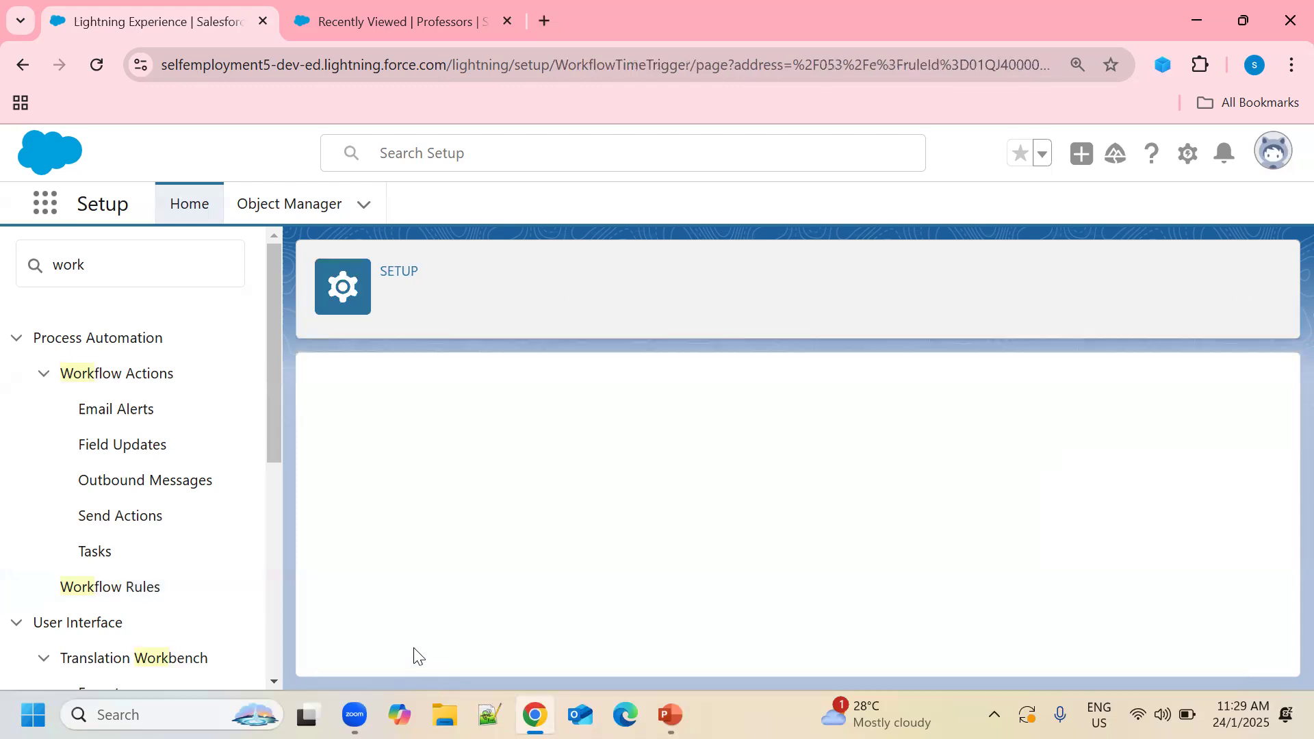
pyautogui.click(673, 574)
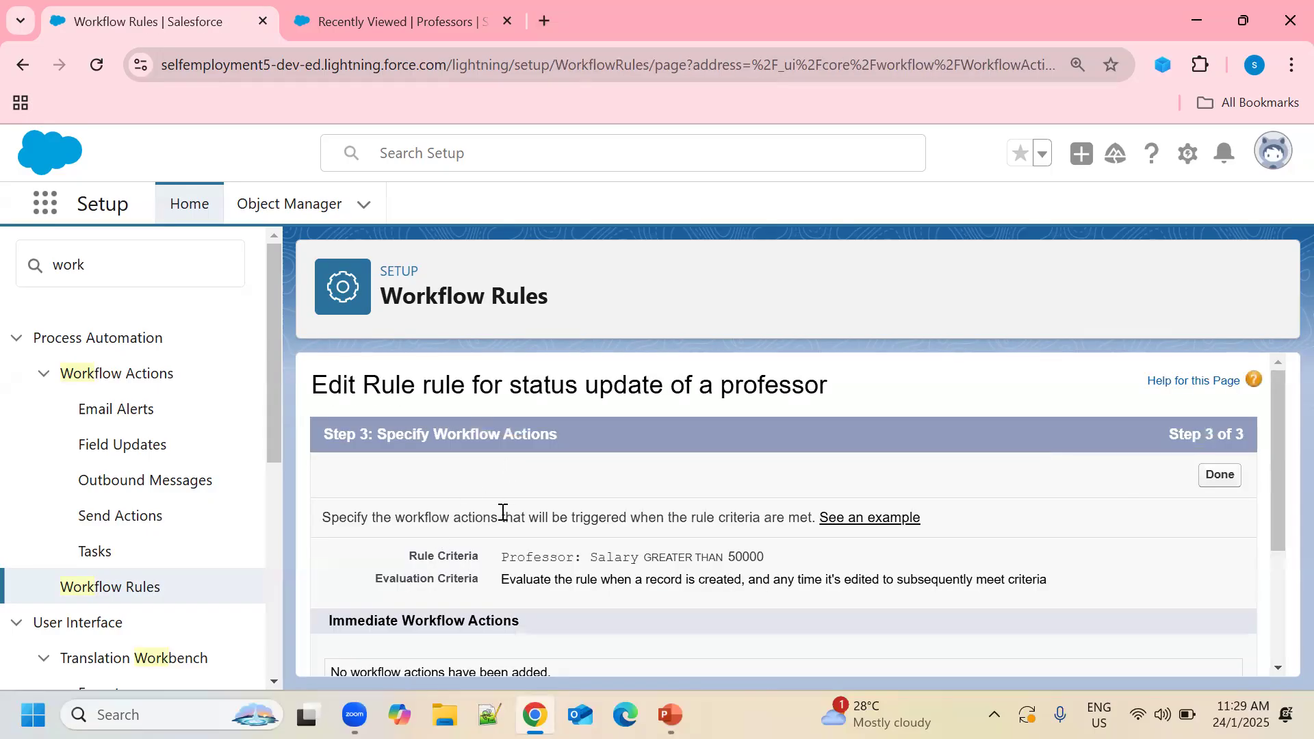
pyautogui.scroll(-3, 536, 558)
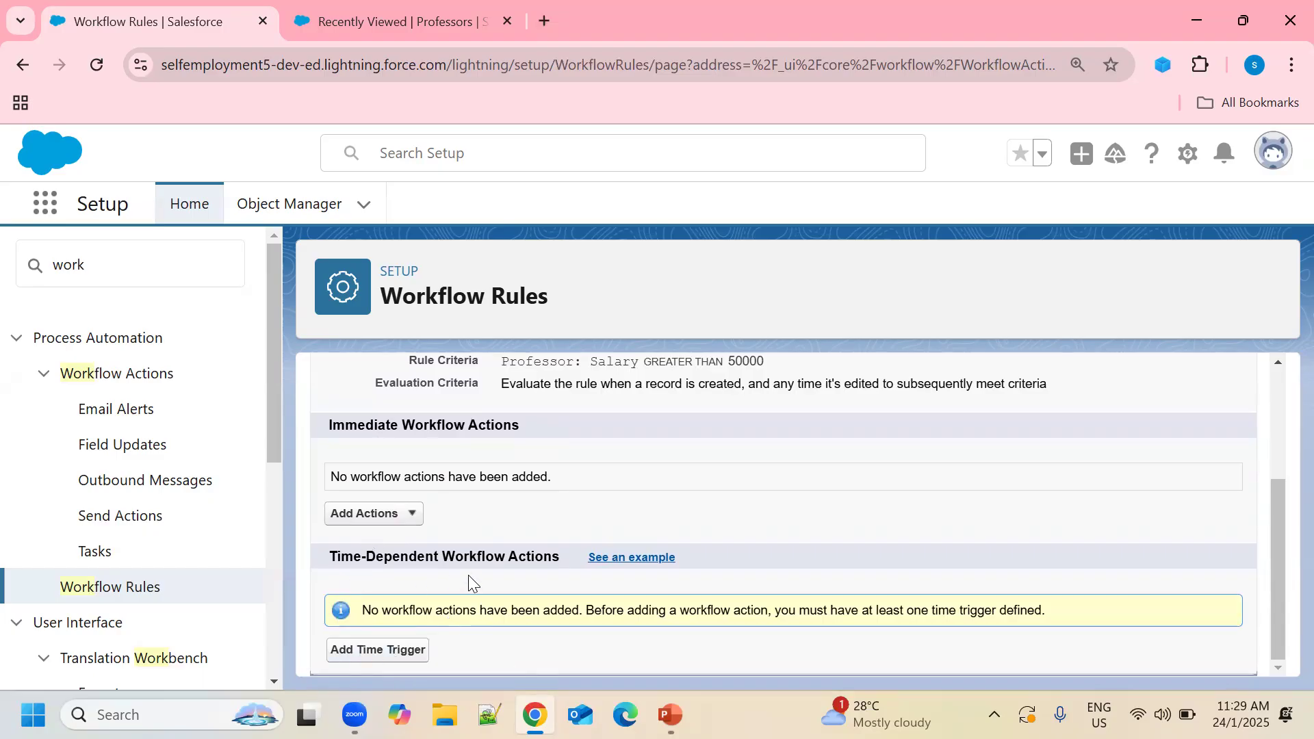
pyautogui.click(414, 517)
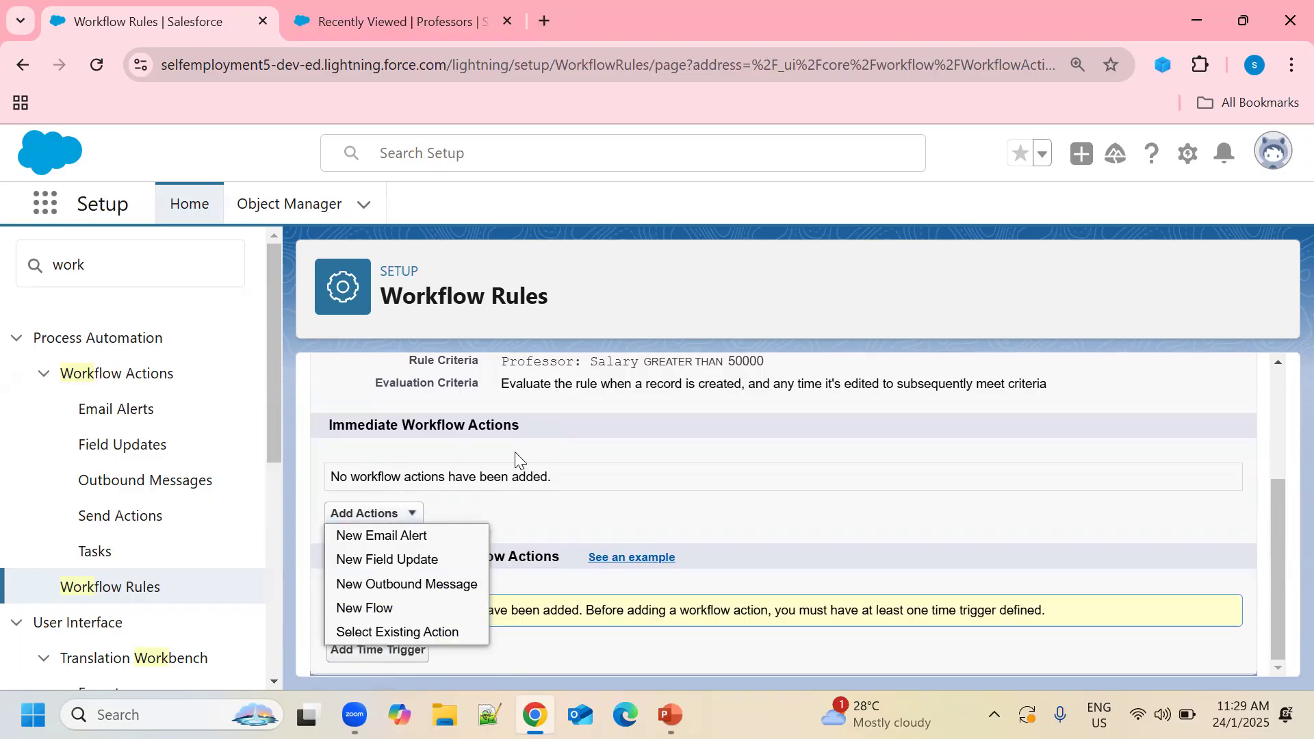
# Create a field update named 'field update of professor object' targeting the Status field.
pyautogui.click(402, 569)
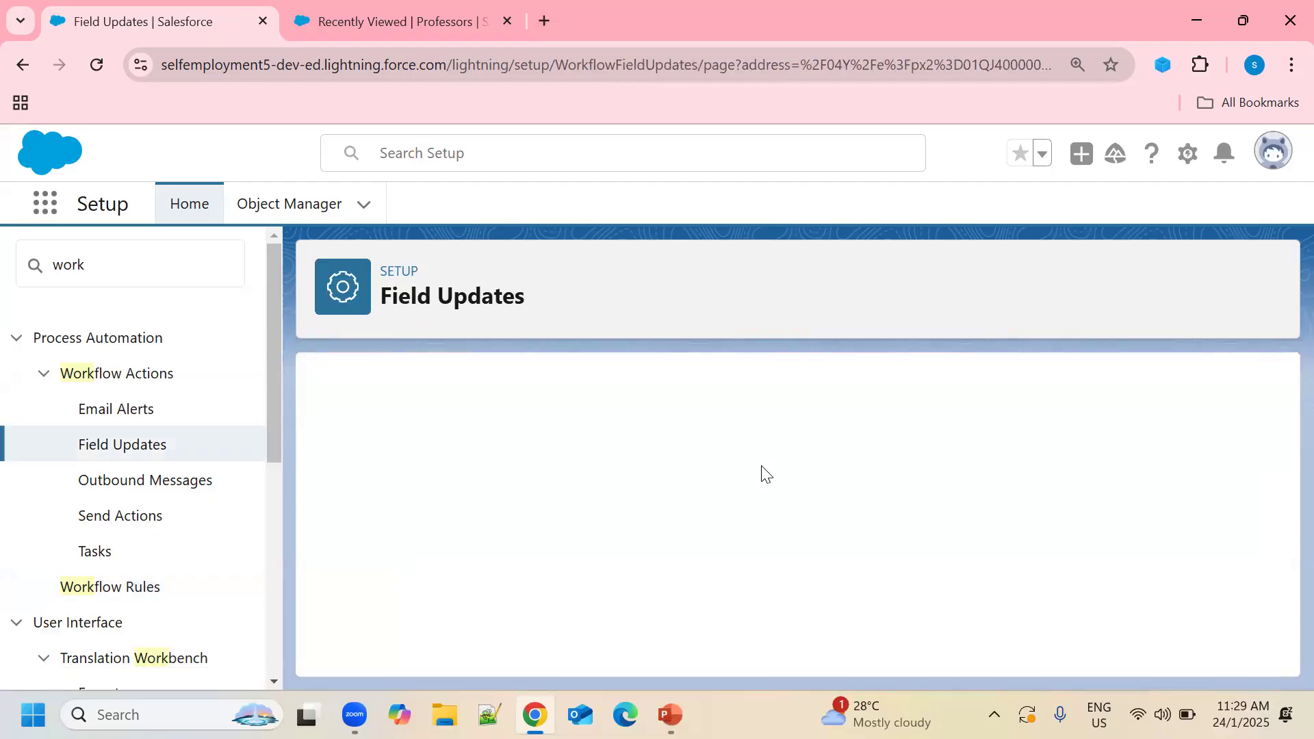
pyautogui.scroll(-2, 761, 466)
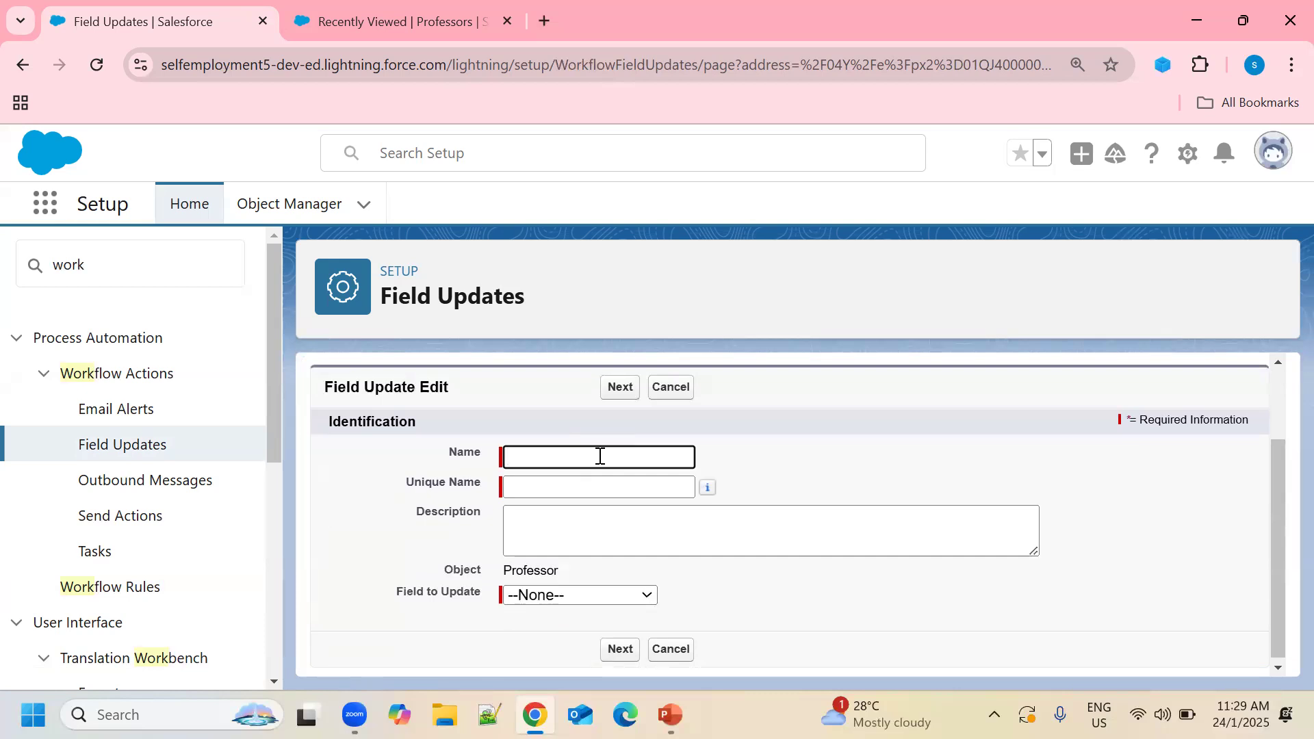
pyautogui.click(600, 456)
pyautogui.write('fiels')
pyautogui.press('BackSpace')
pyautogui.write('d update')
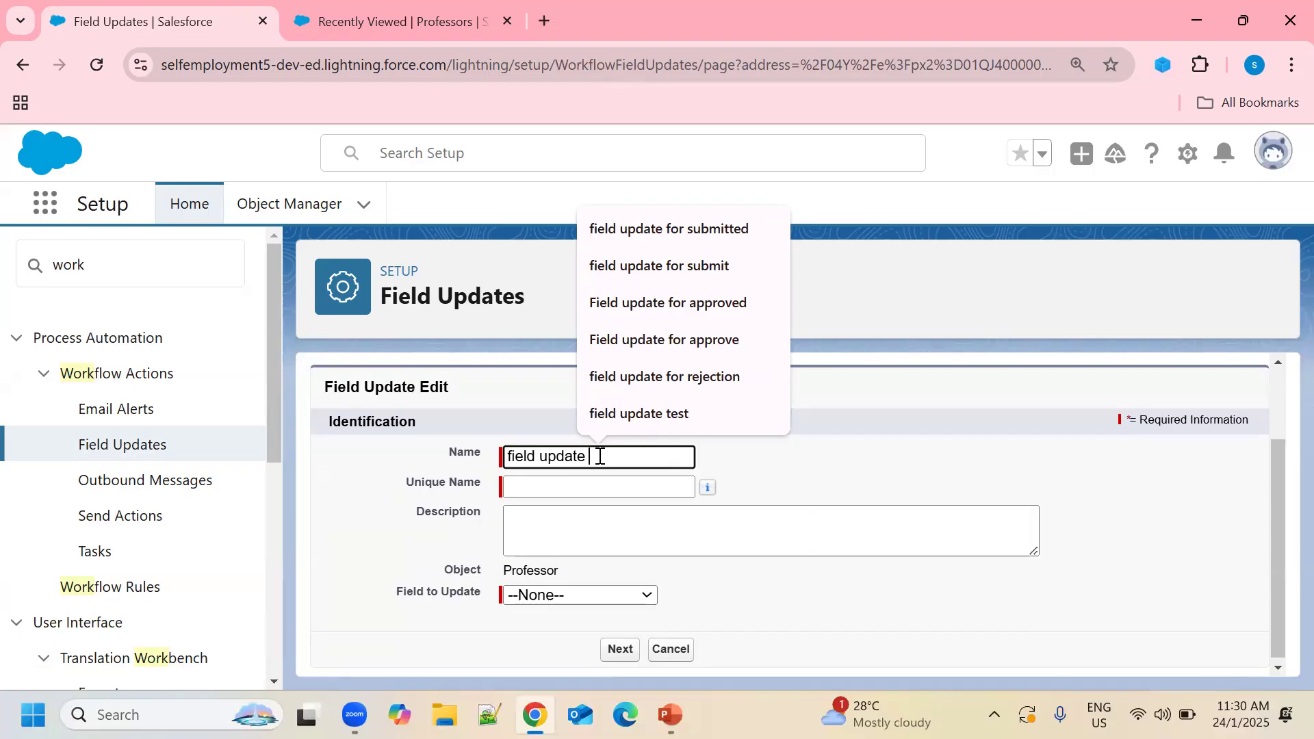
pyautogui.write(' of pro')
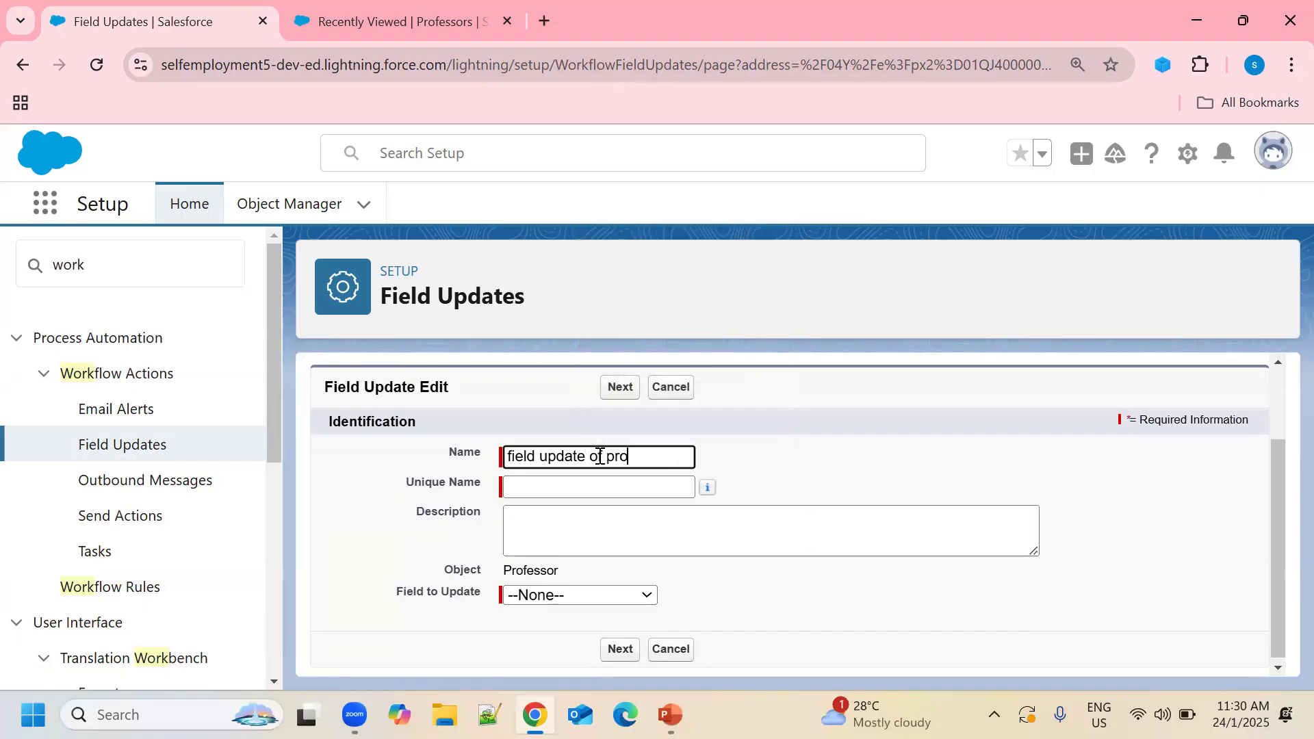
pyautogui.write('cesss')
pyautogui.press('BackSpace')
pyautogui.press('BackSpace')
pyautogui.press('BackSpace')
pyautogui.press('BackSpace')
pyautogui.press('BackSpace')
pyautogui.write('fessor object')
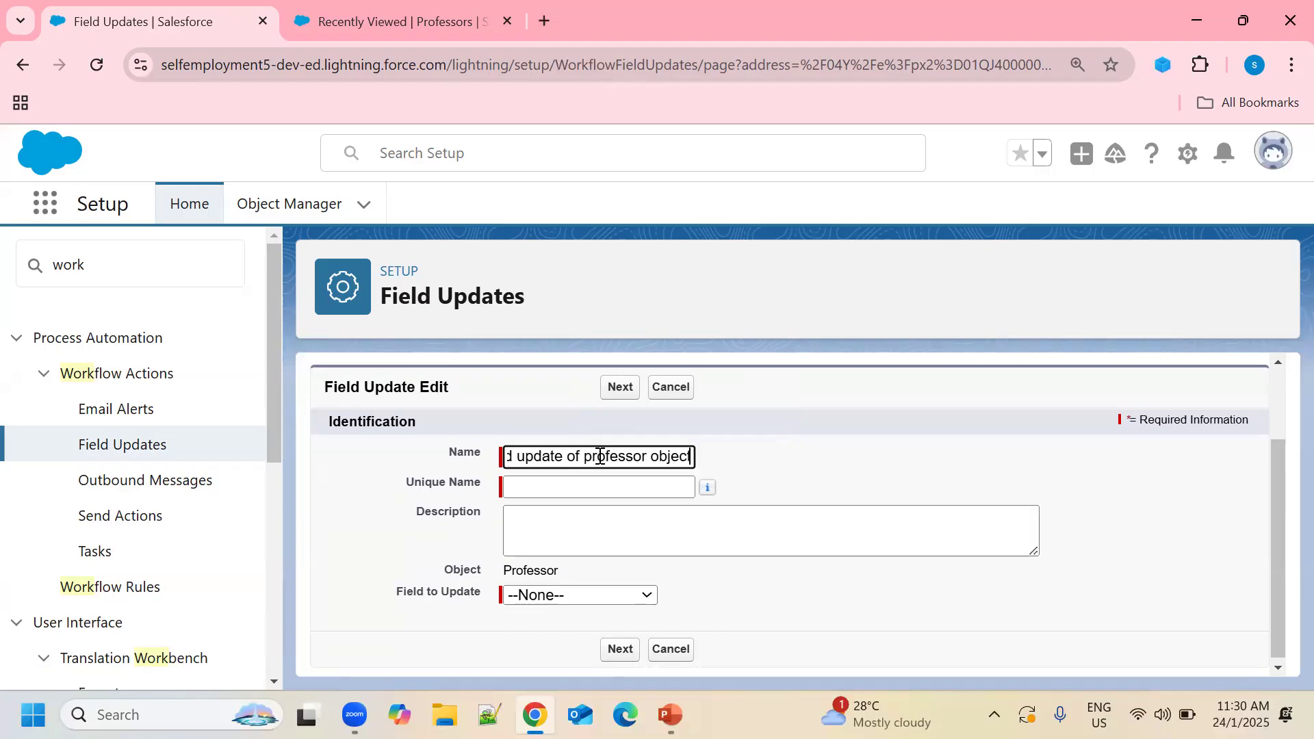
pyautogui.click(552, 486)
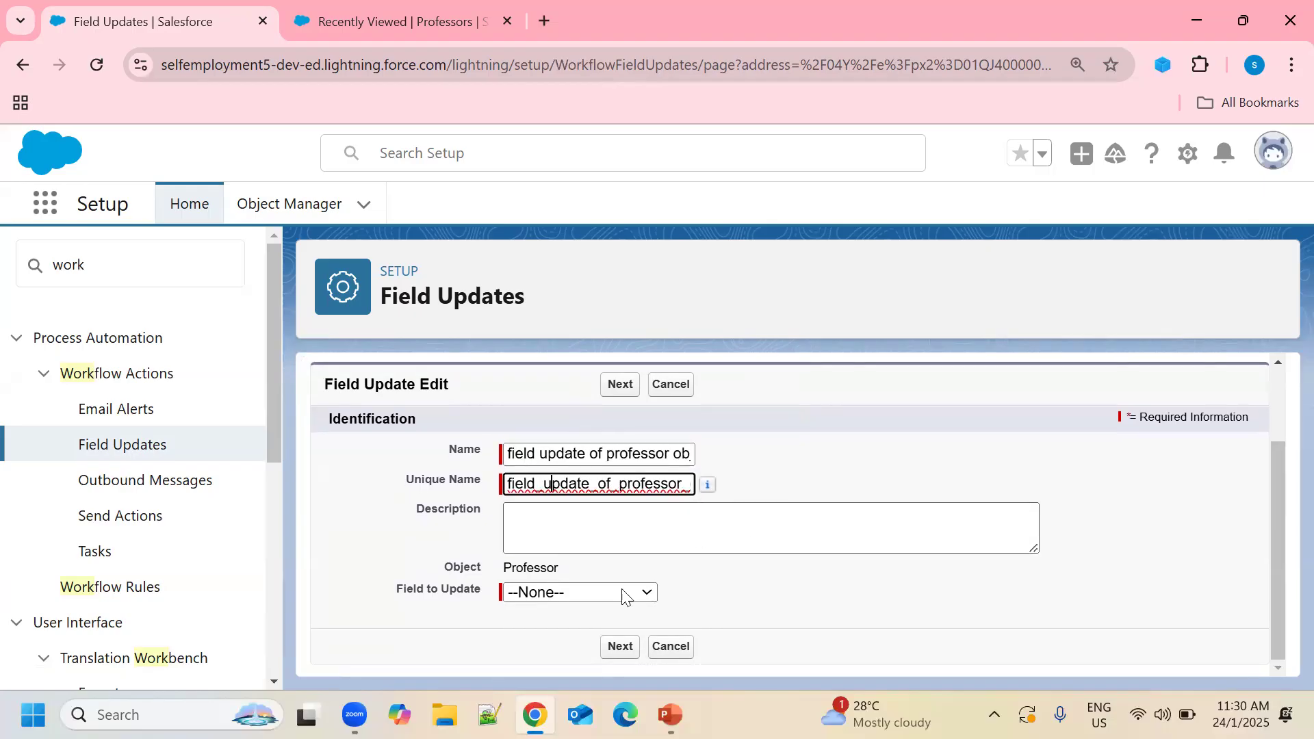
pyautogui.click(650, 599)
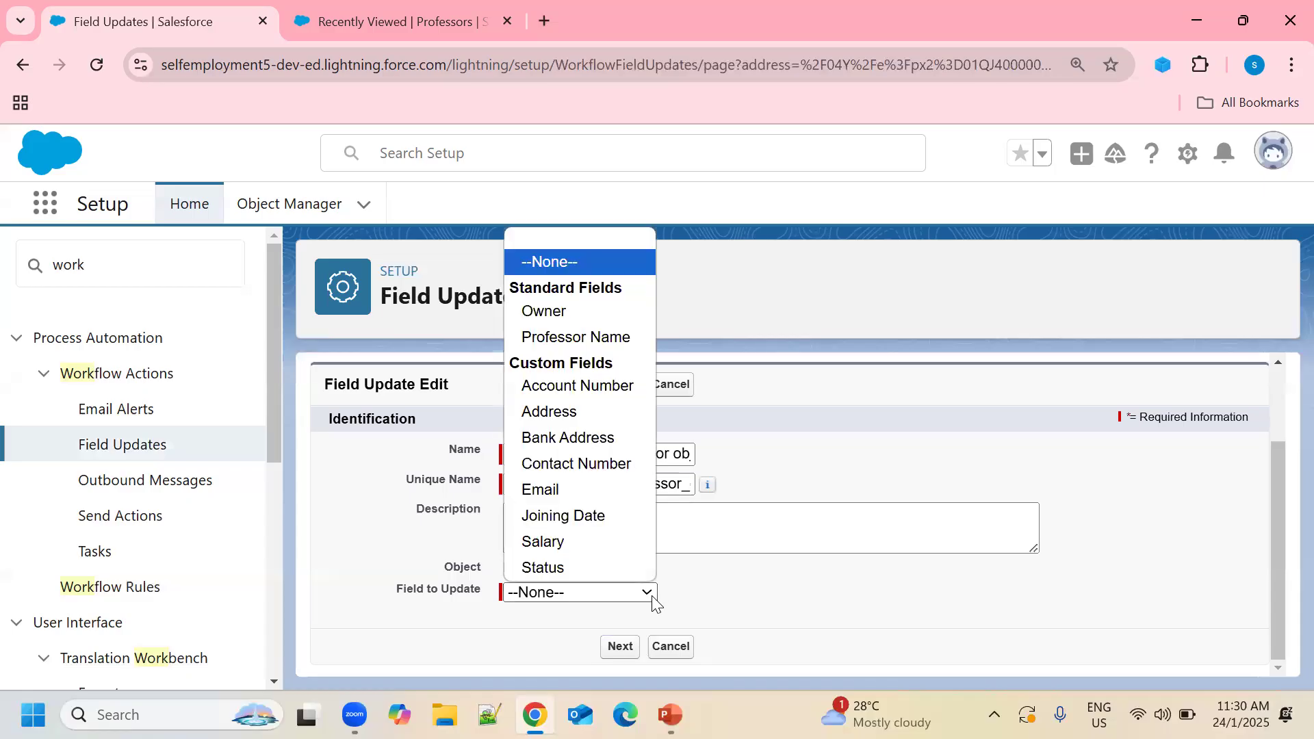
pyautogui.click(550, 568)
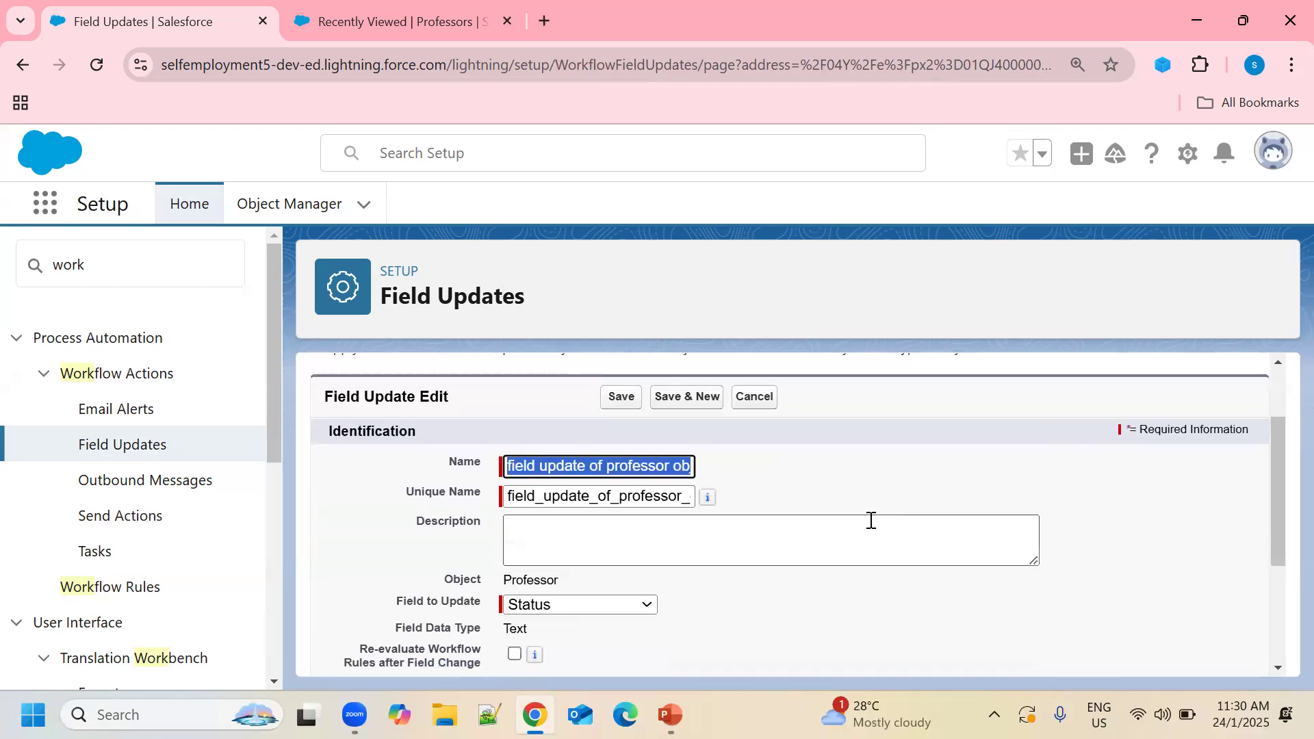
# Set the Status field update to the formula "senior Professor" and save it.
pyautogui.scroll(-3, 871, 521)
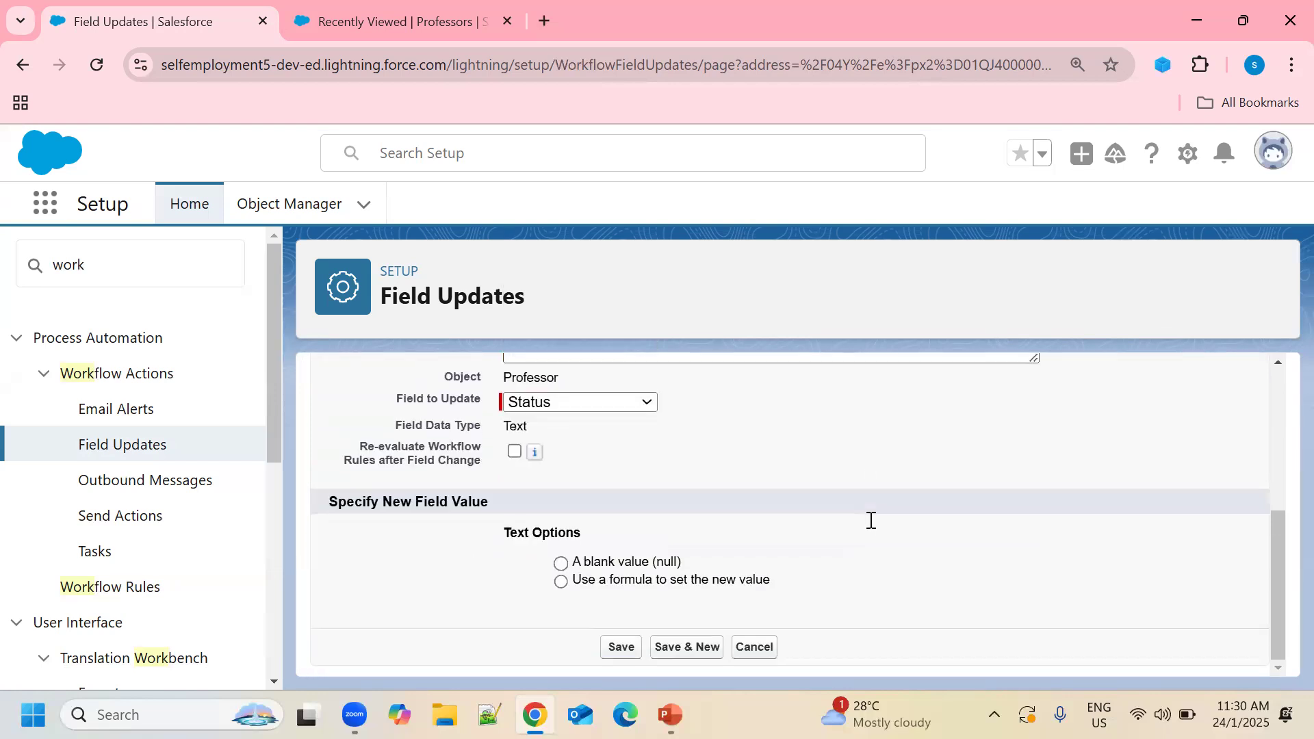
pyautogui.click(561, 582)
pyautogui.click(721, 618)
pyautogui.write('"')
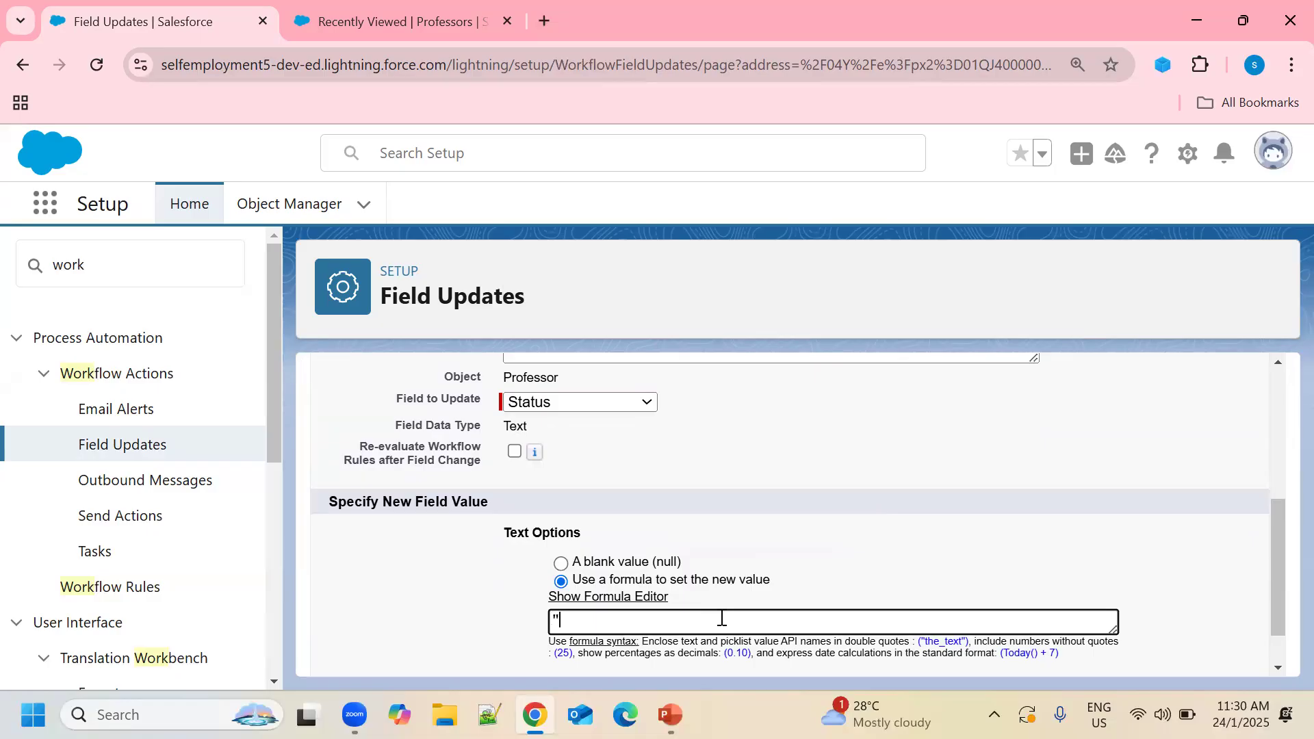
pyautogui.write('senior Professor"')
pyautogui.scroll(-1, 886, 548)
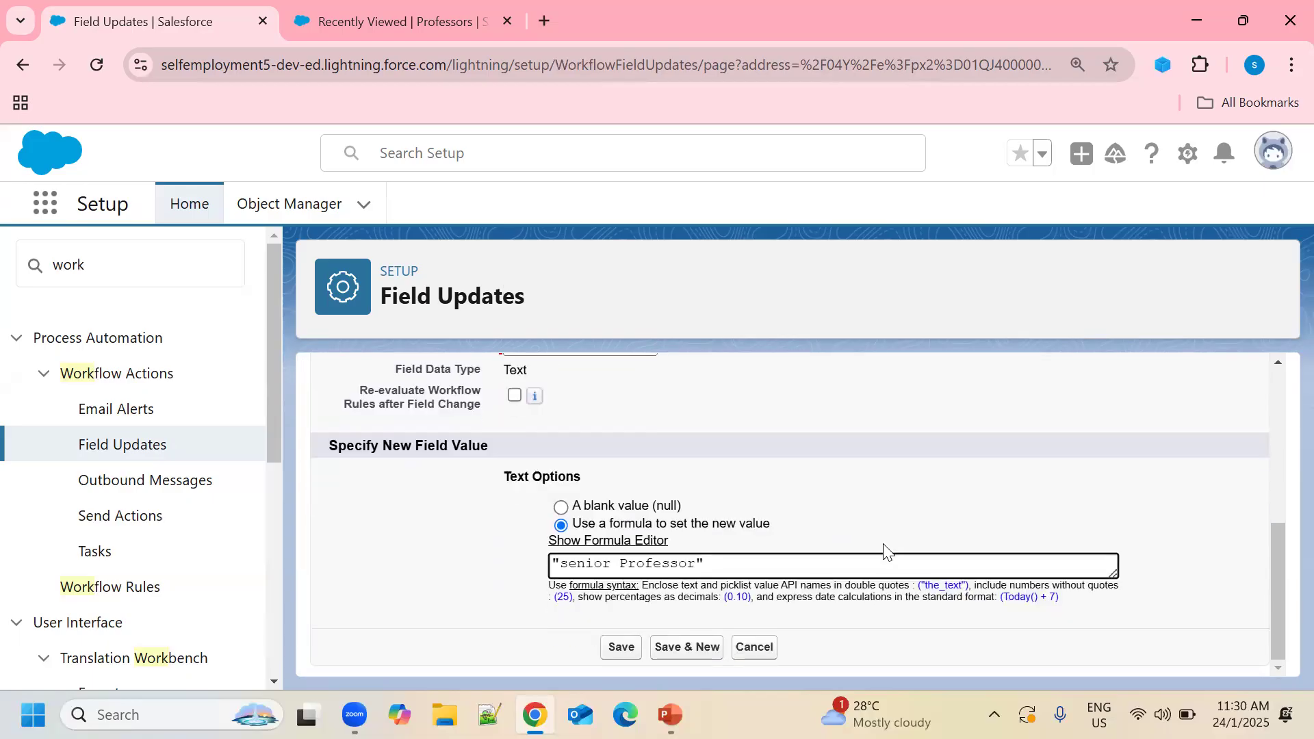
pyautogui.click(611, 648)
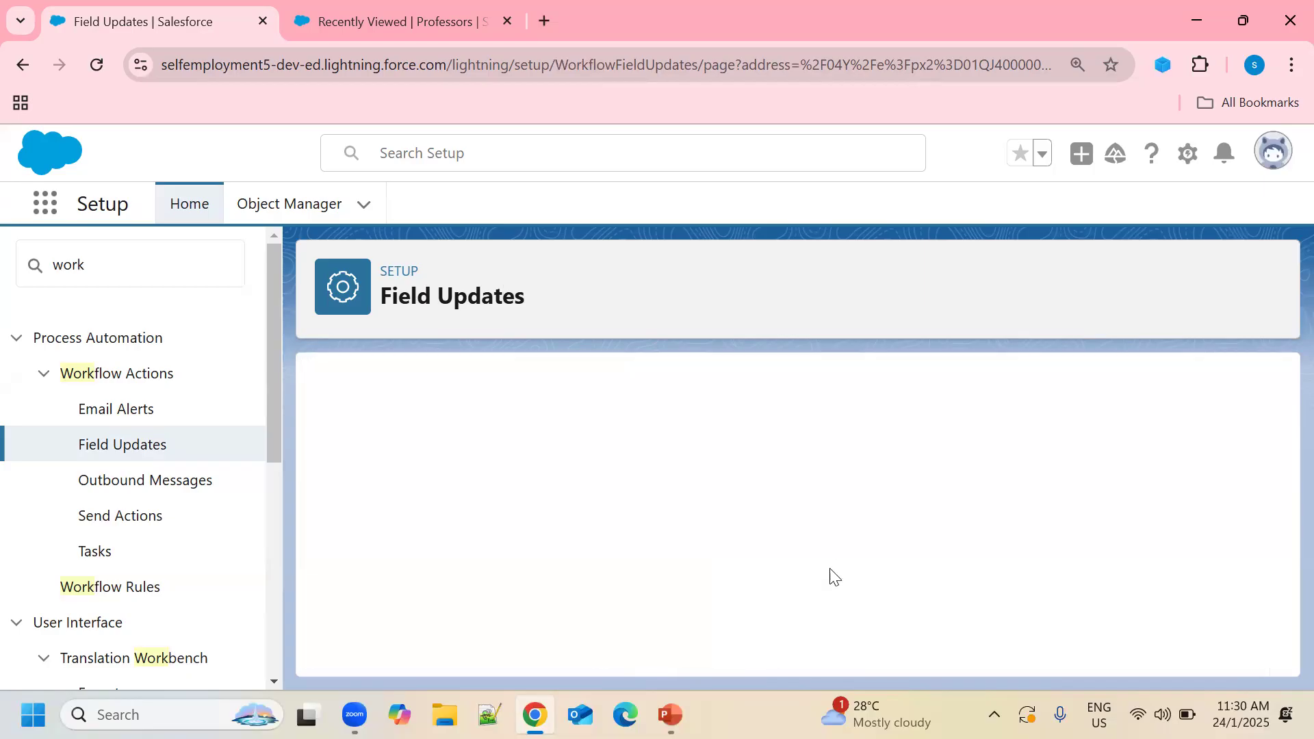
# Check the field update under Immediate Workflow Actions and begin a new time trigger.
pyautogui.scroll(-4, 794, 441)
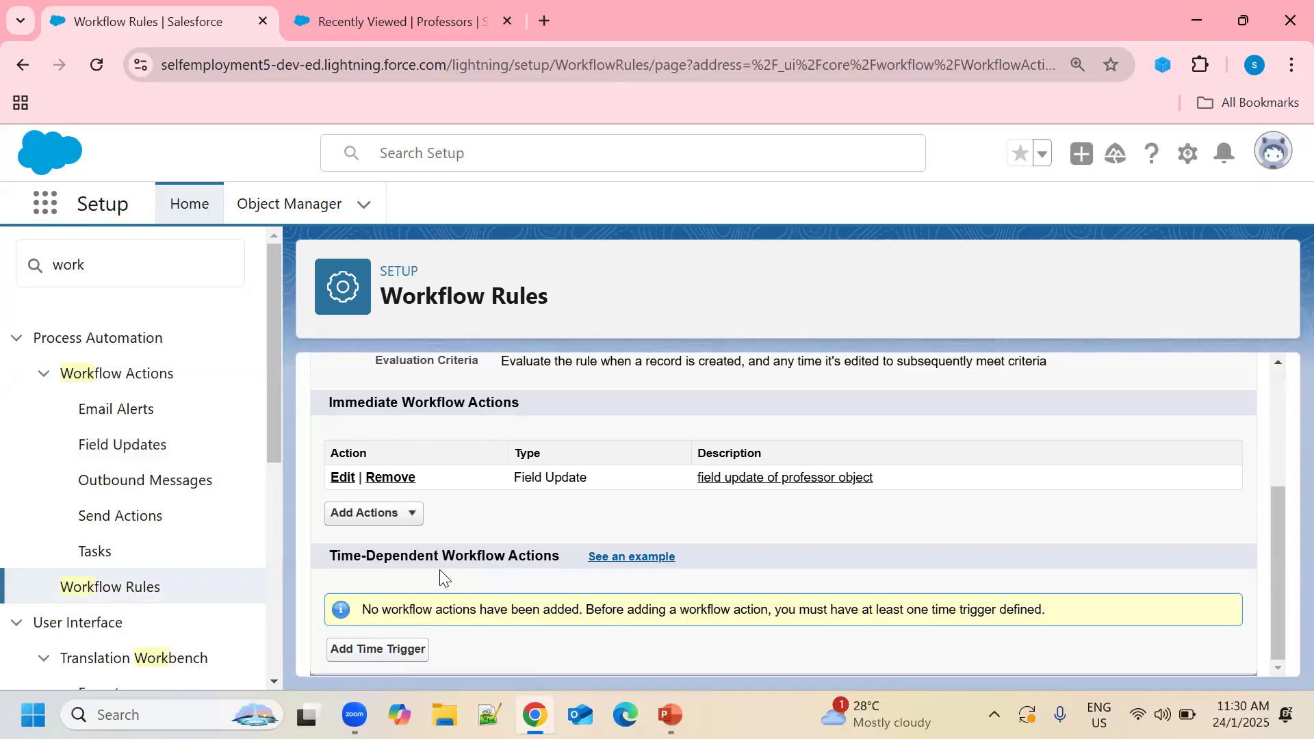
pyautogui.click(395, 658)
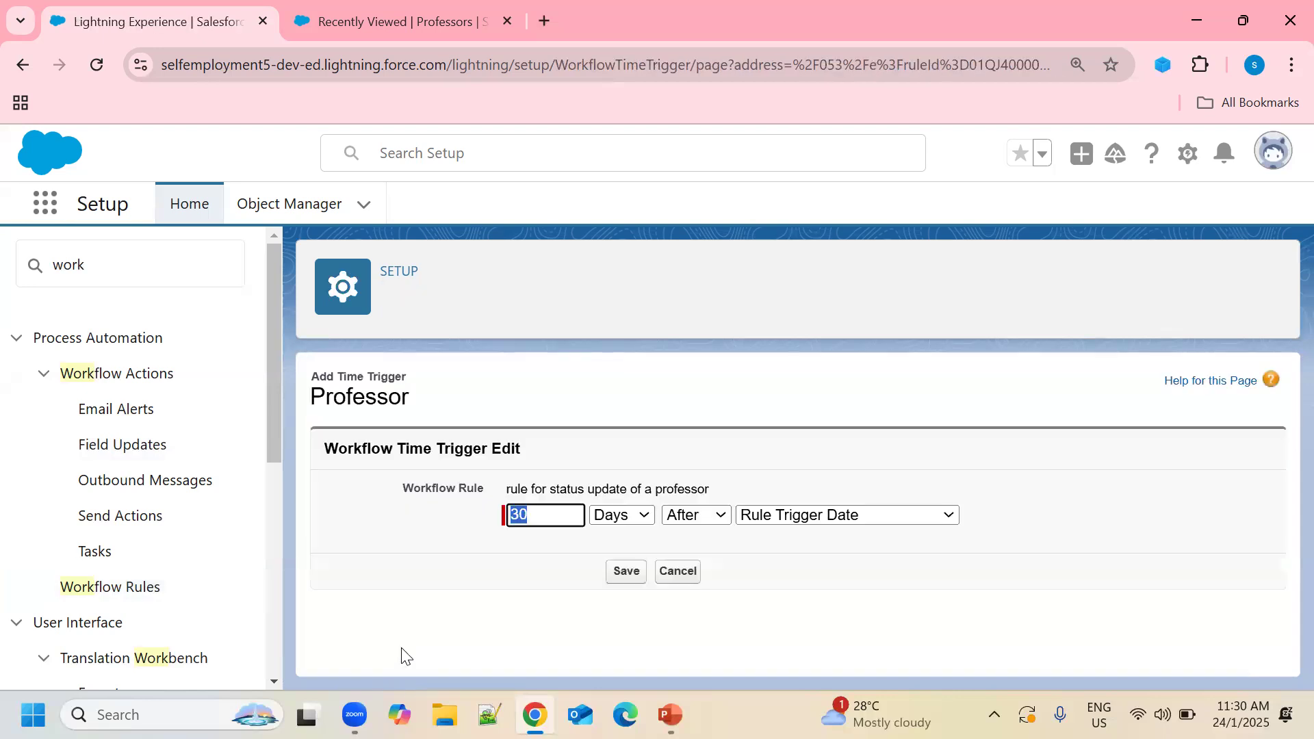
# Set the time trigger to 1 Hours After Rule Trigger Date and save it.
pyautogui.click(560, 518)
pyautogui.press('BackSpace')
pyautogui.press('BackSpace')
pyautogui.write('1')
pyautogui.click(645, 520)
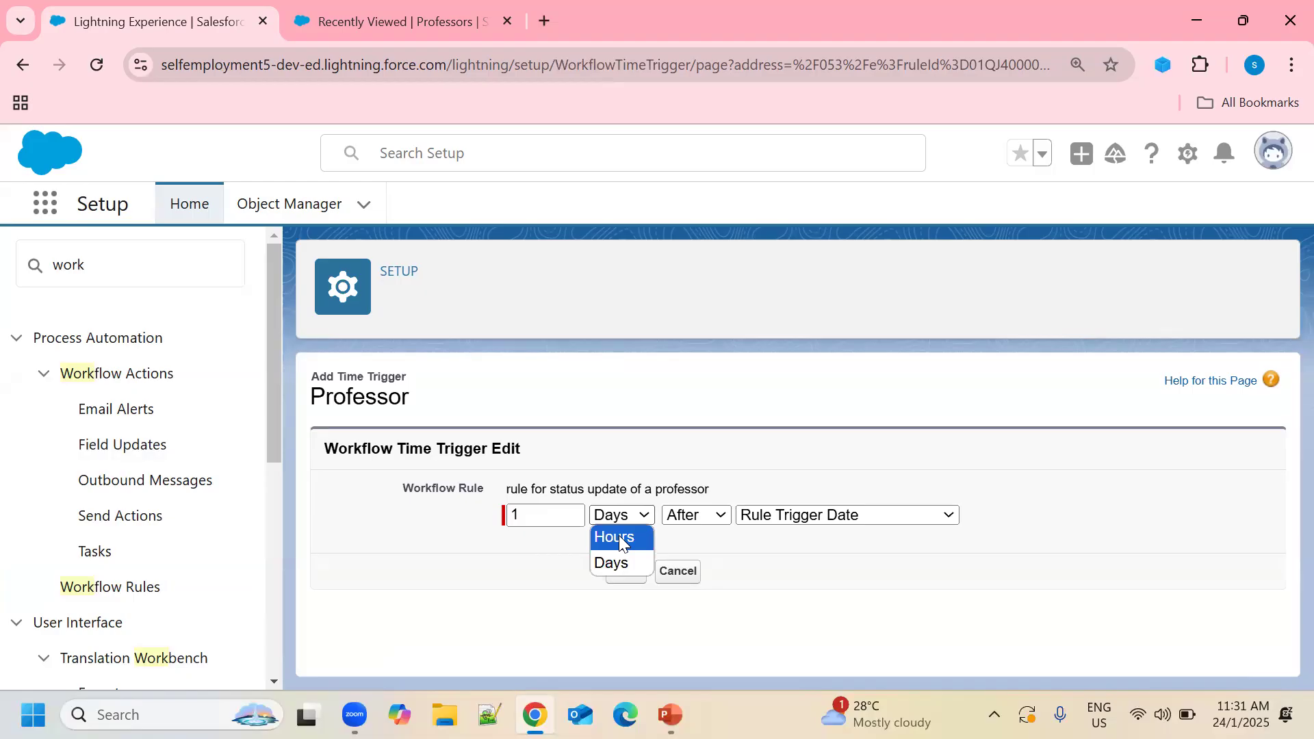
pyautogui.click(621, 543)
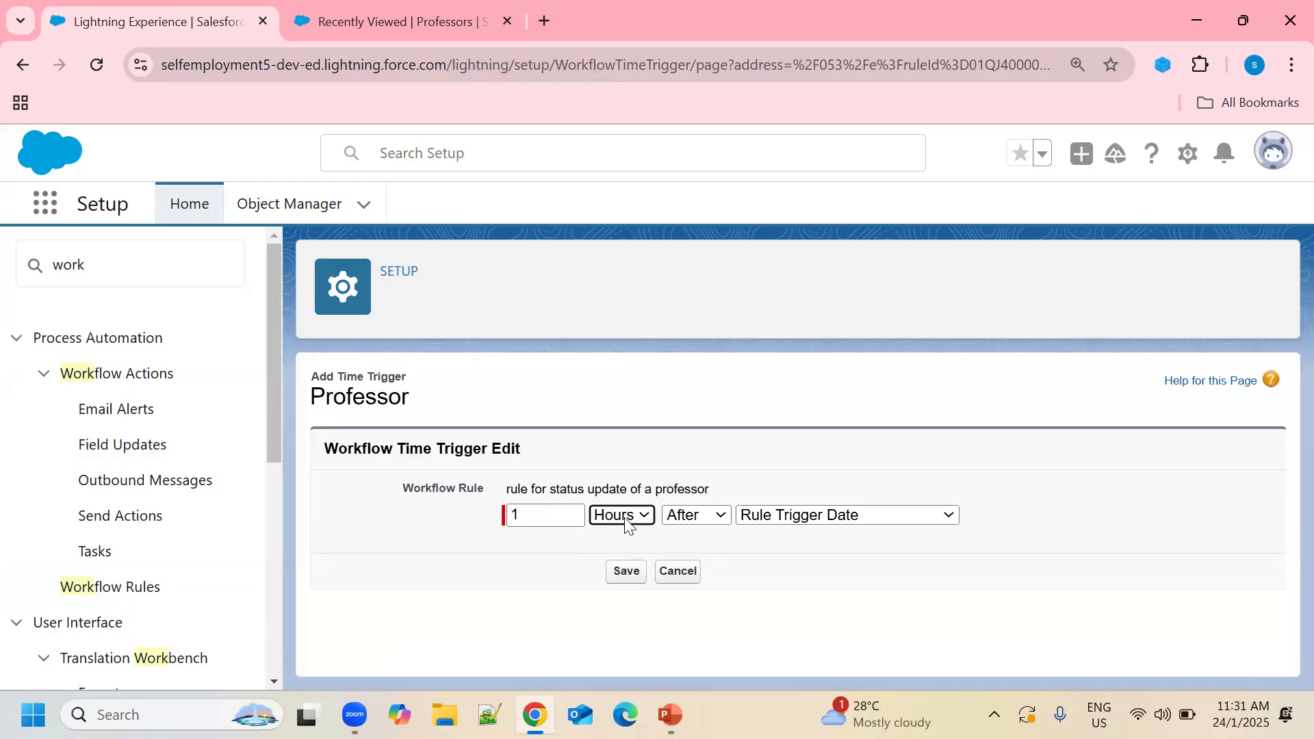
pyautogui.click(725, 517)
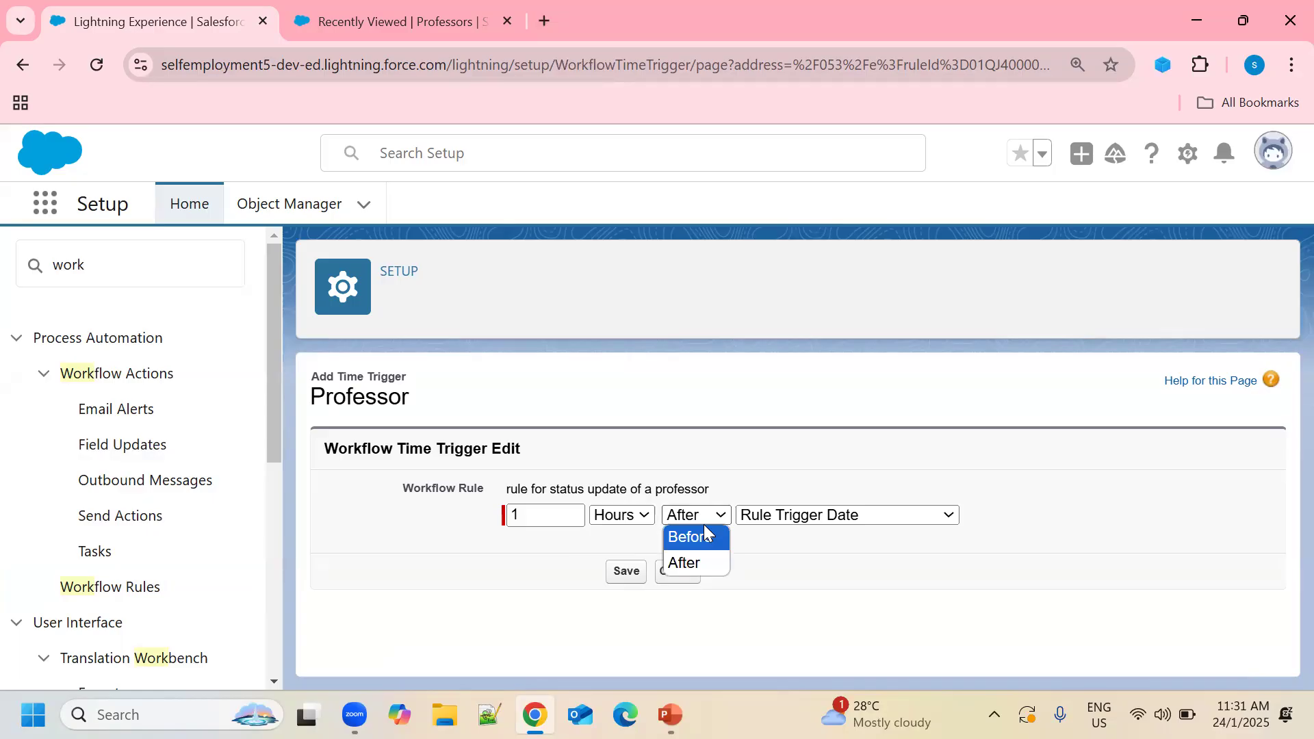
pyautogui.click(685, 564)
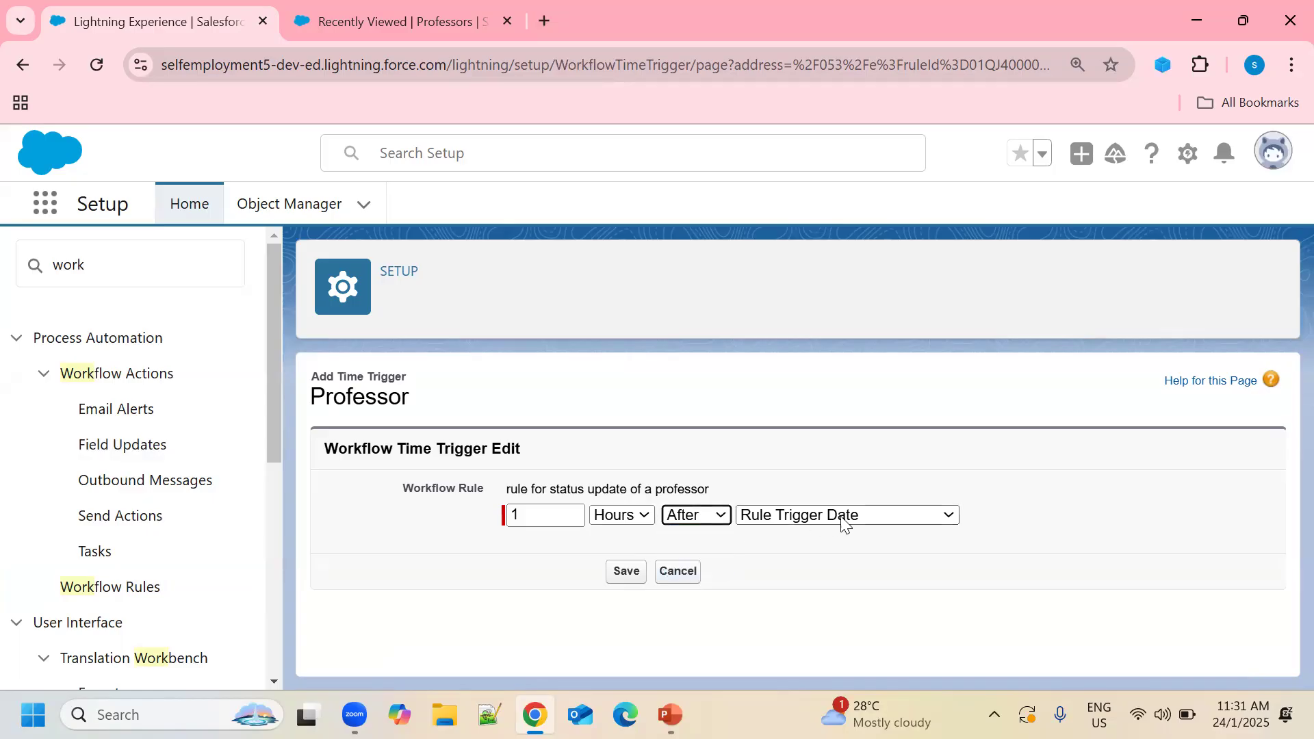
pyautogui.click(953, 519)
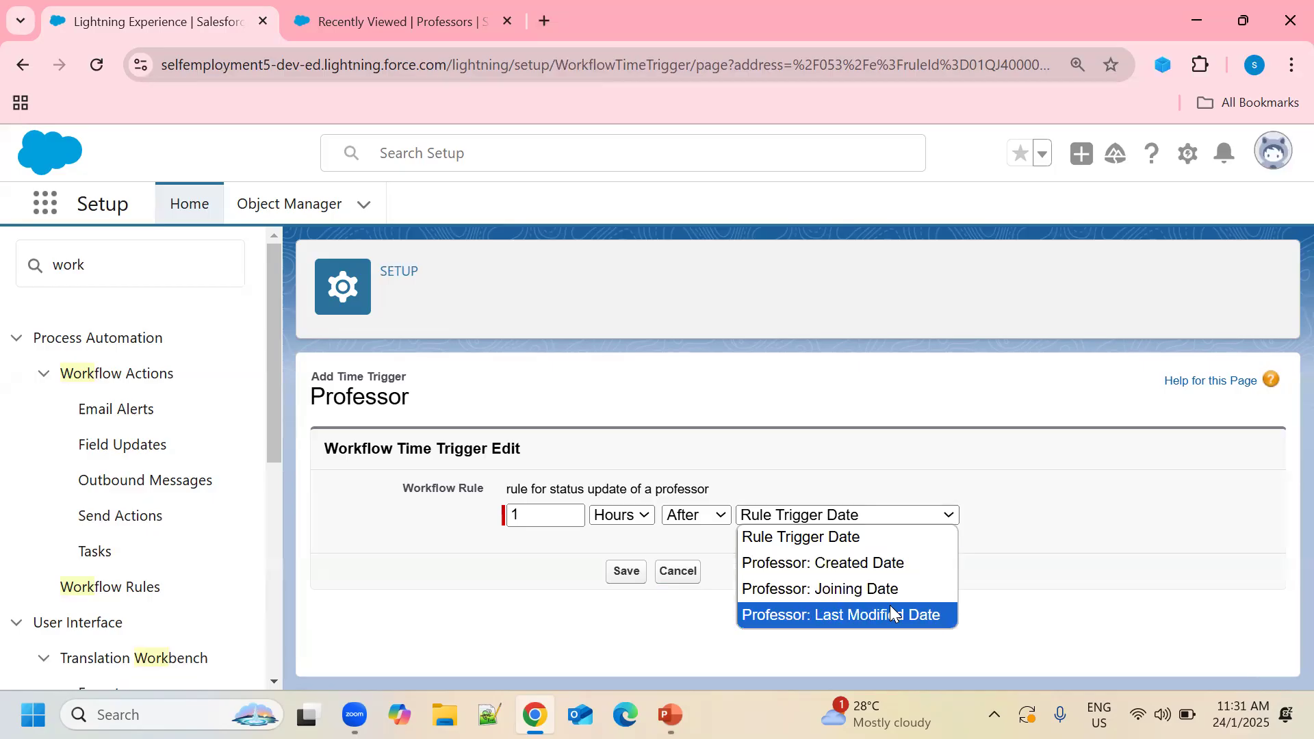
pyautogui.click(818, 545)
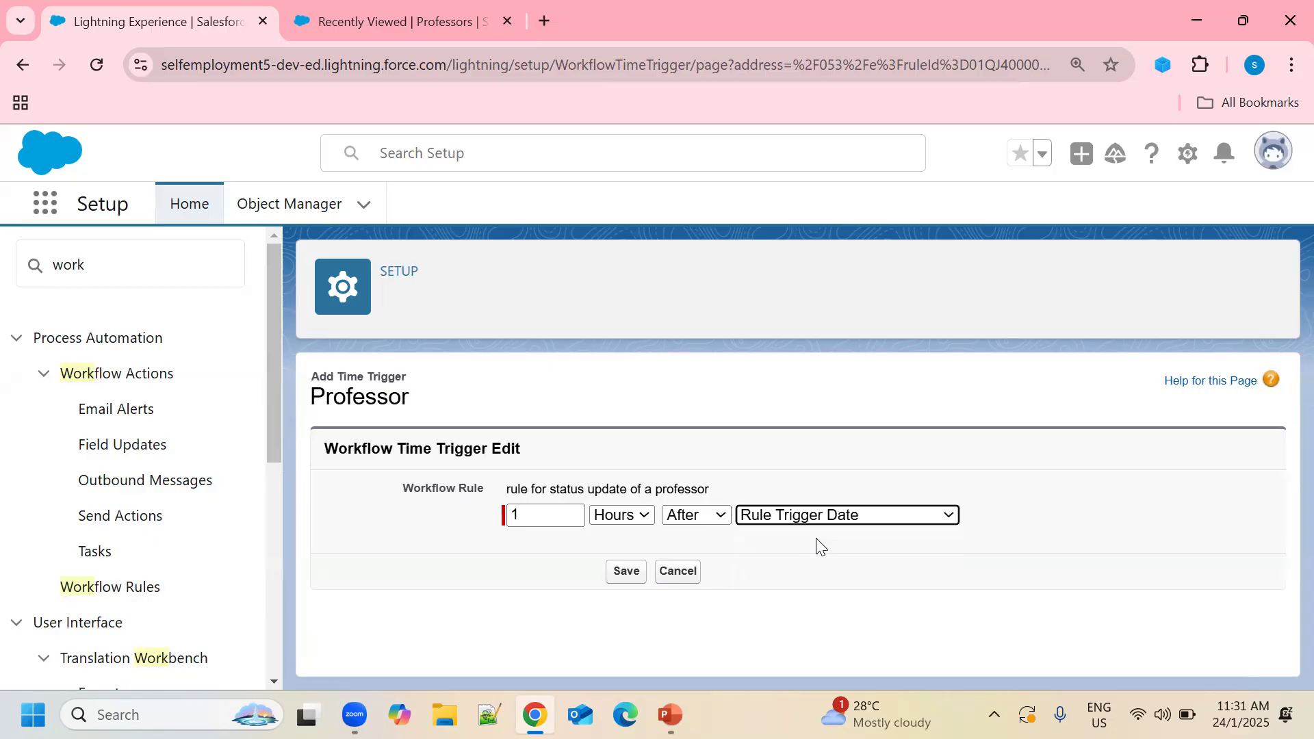
pyautogui.click(637, 584)
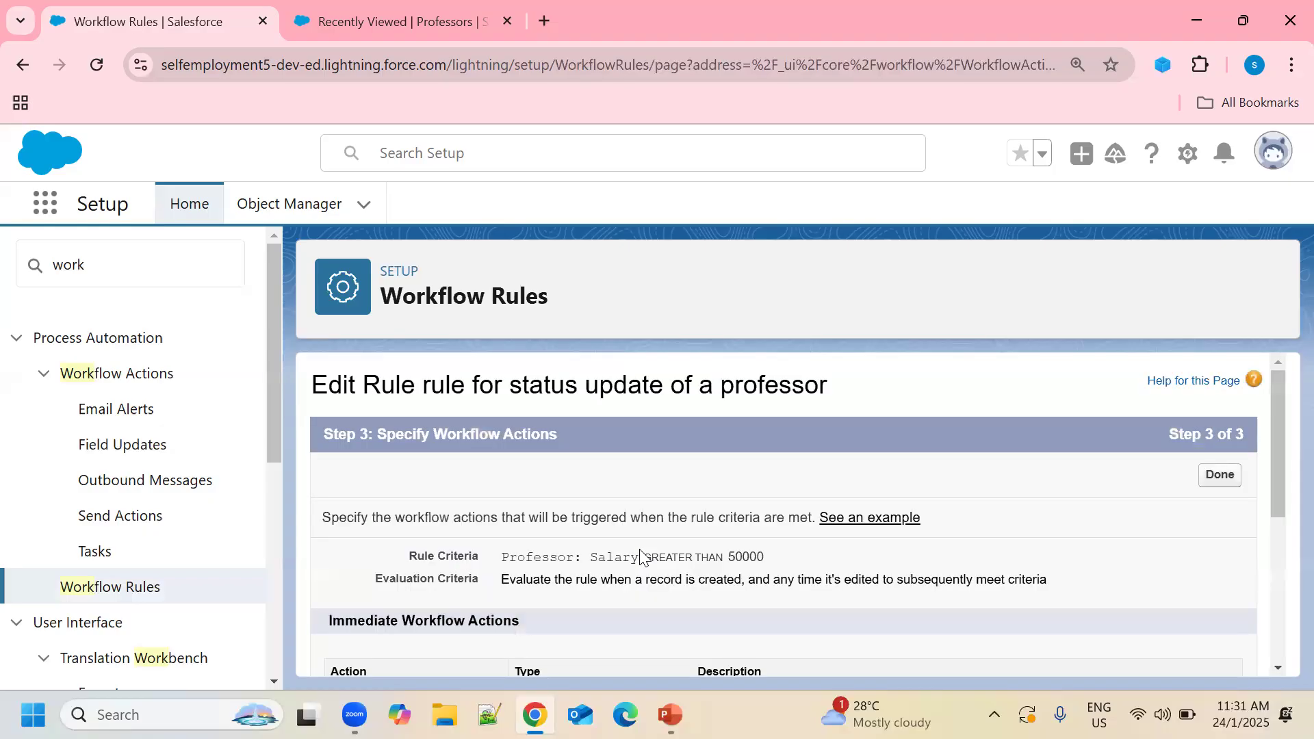
# Start a New Email Alert from the 1 Hour After Rule Trigger Date trigger.
pyautogui.scroll(-3, 639, 550)
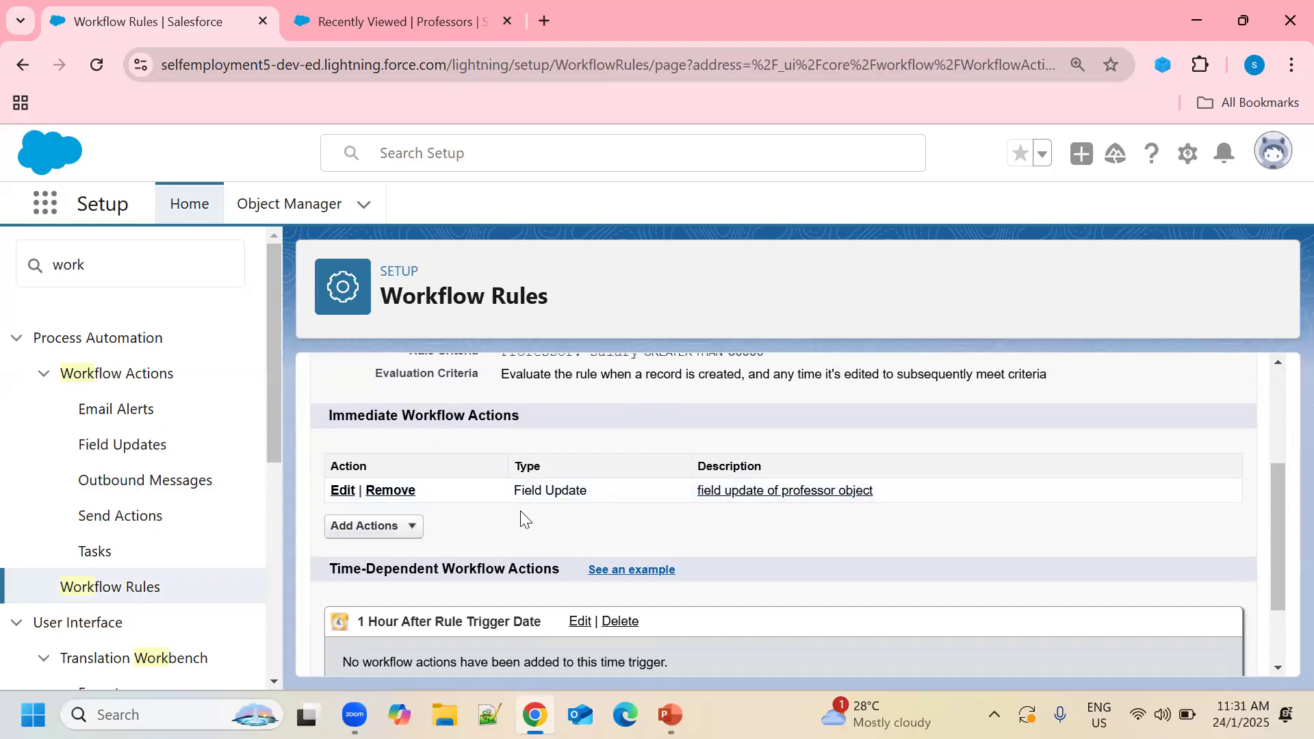
pyautogui.scroll(-2, 520, 511)
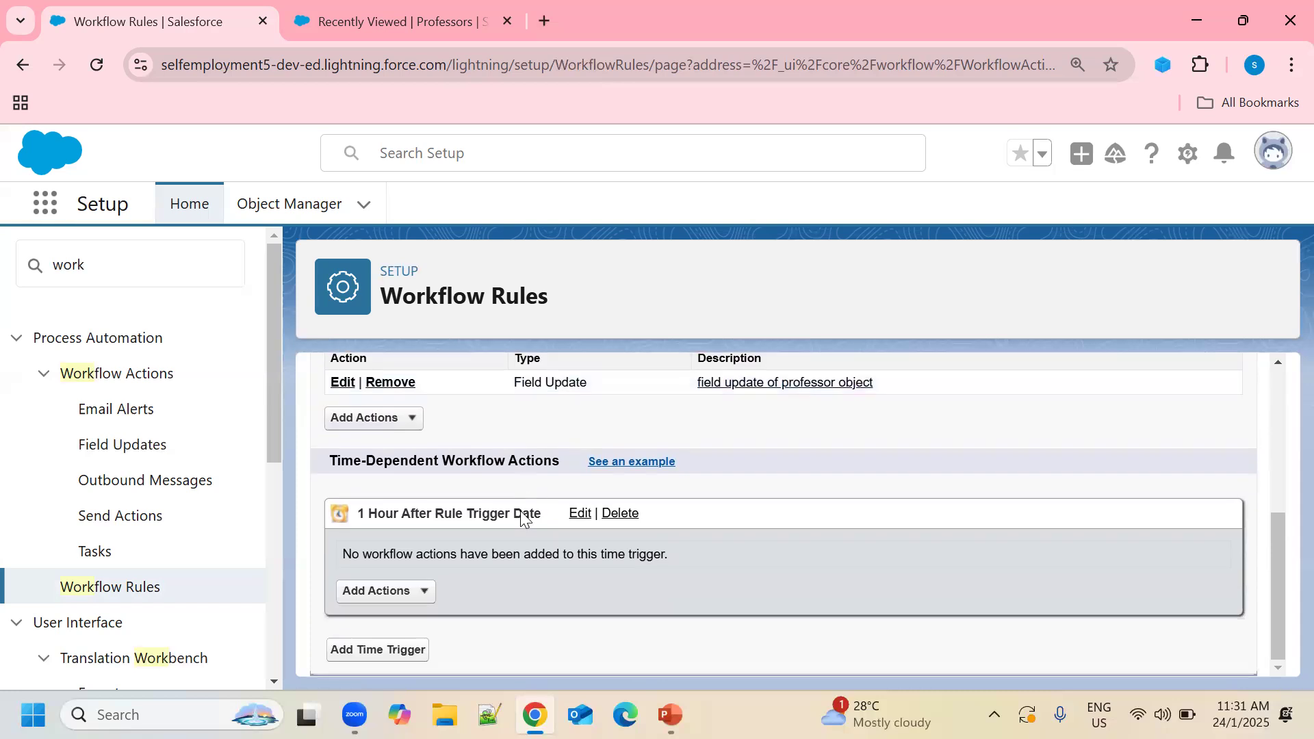
pyautogui.click(423, 601)
pyautogui.scroll(-1, 659, 578)
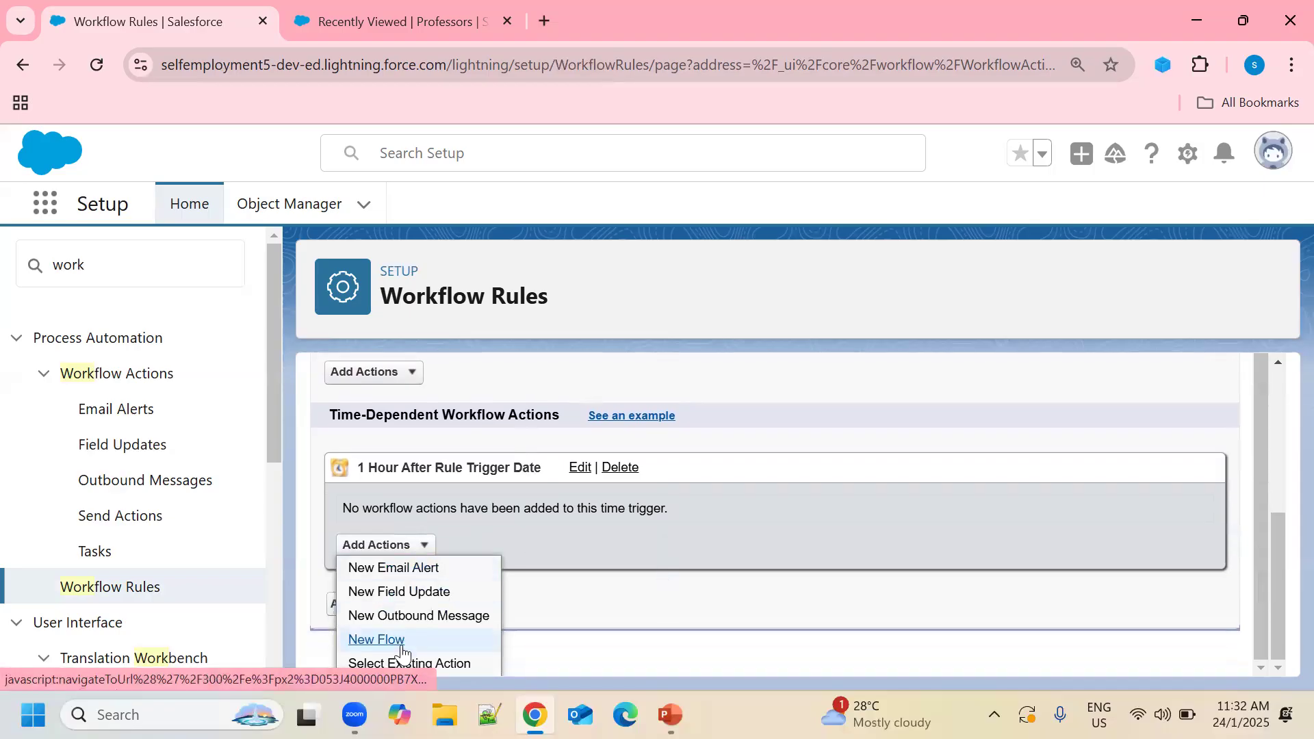
pyautogui.click(397, 579)
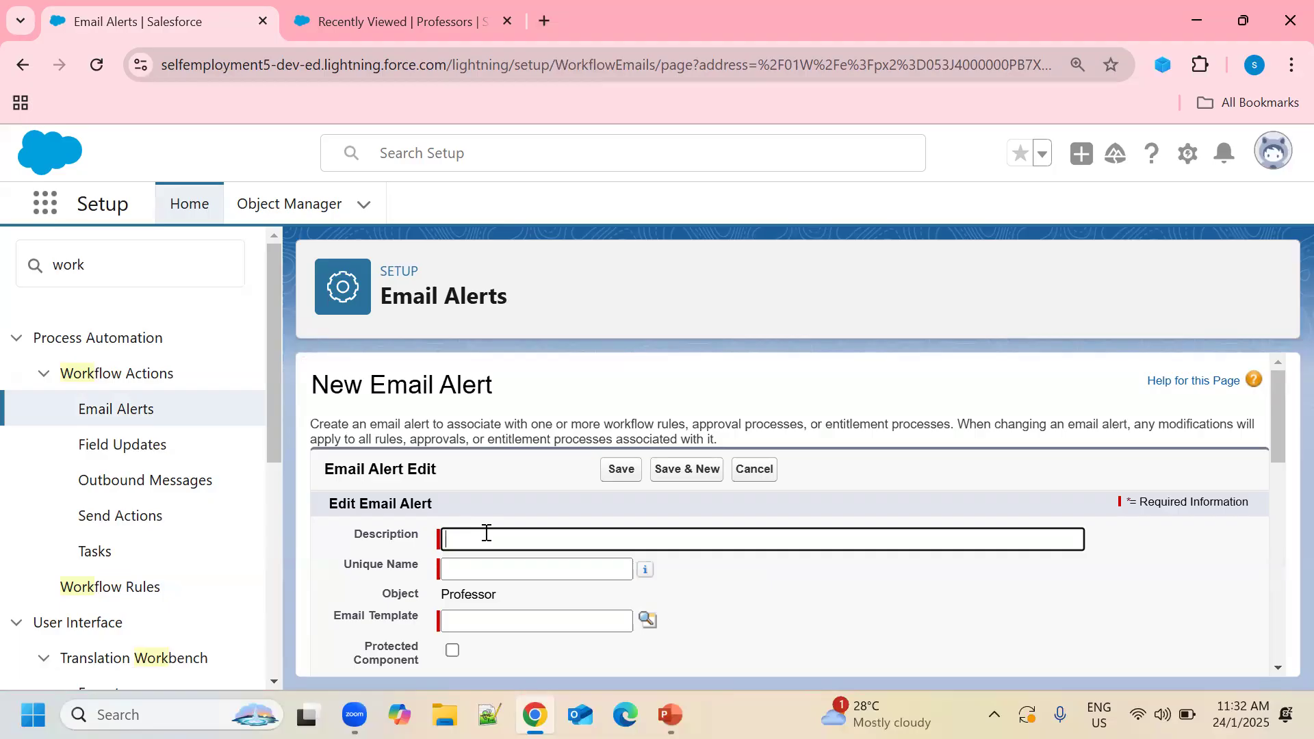
# Enter the alert description 'sending a mail to professor', auto-filling the unique name from it.
pyautogui.write('sen')
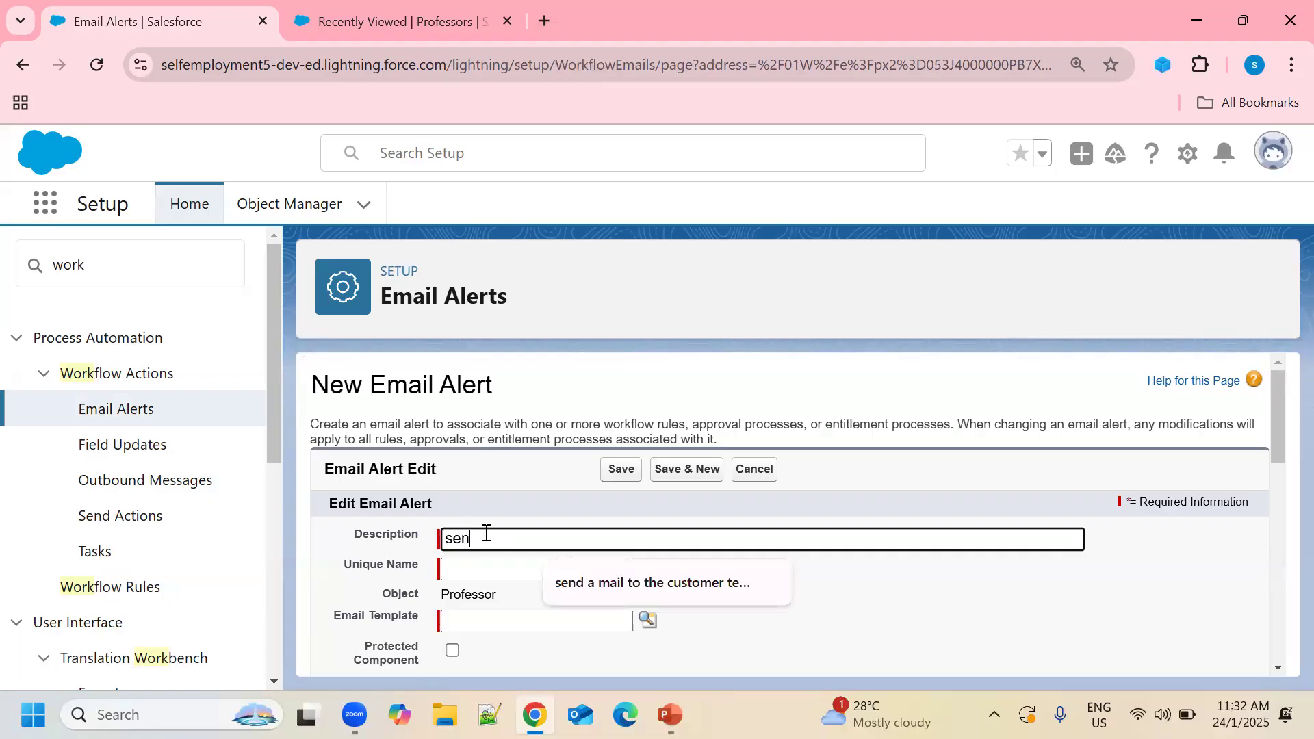
pyautogui.write('ding a mail to proff')
pyautogui.press('BackSpace')
pyautogui.write('essor')
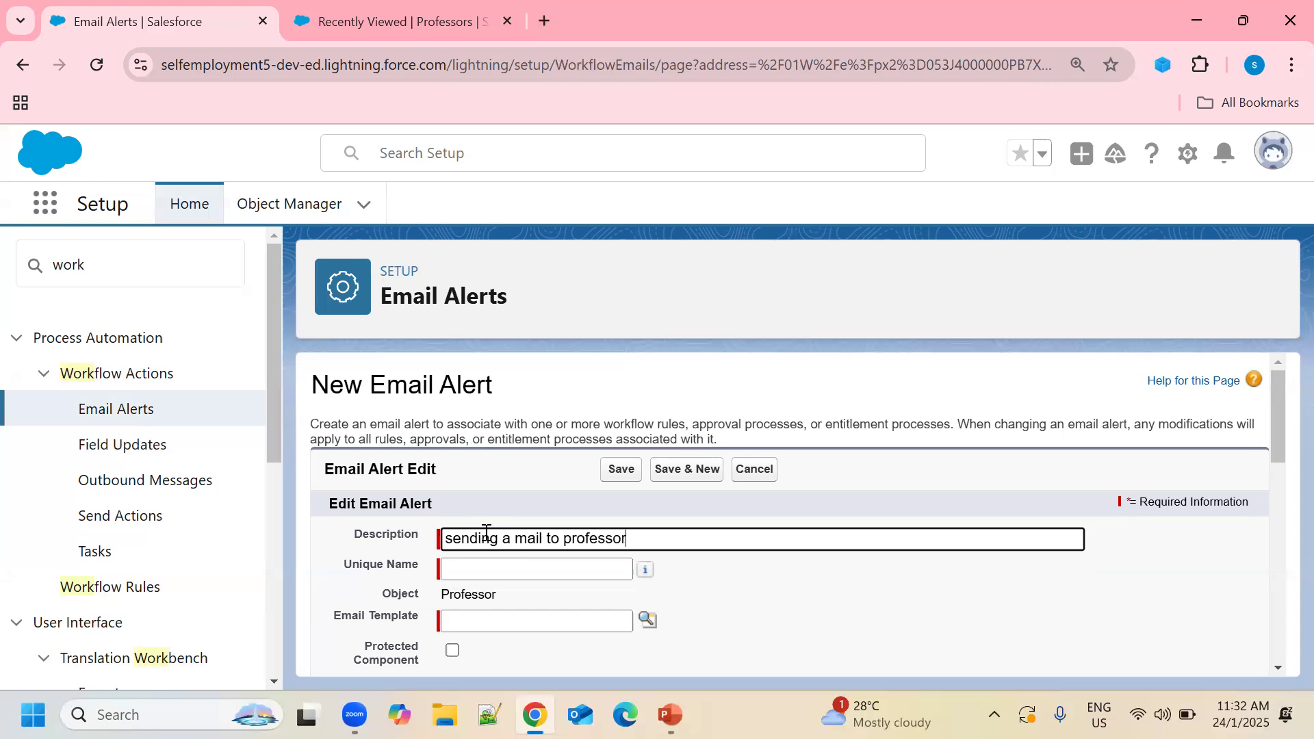
pyautogui.click(470, 566)
pyautogui.scroll(-3, 727, 561)
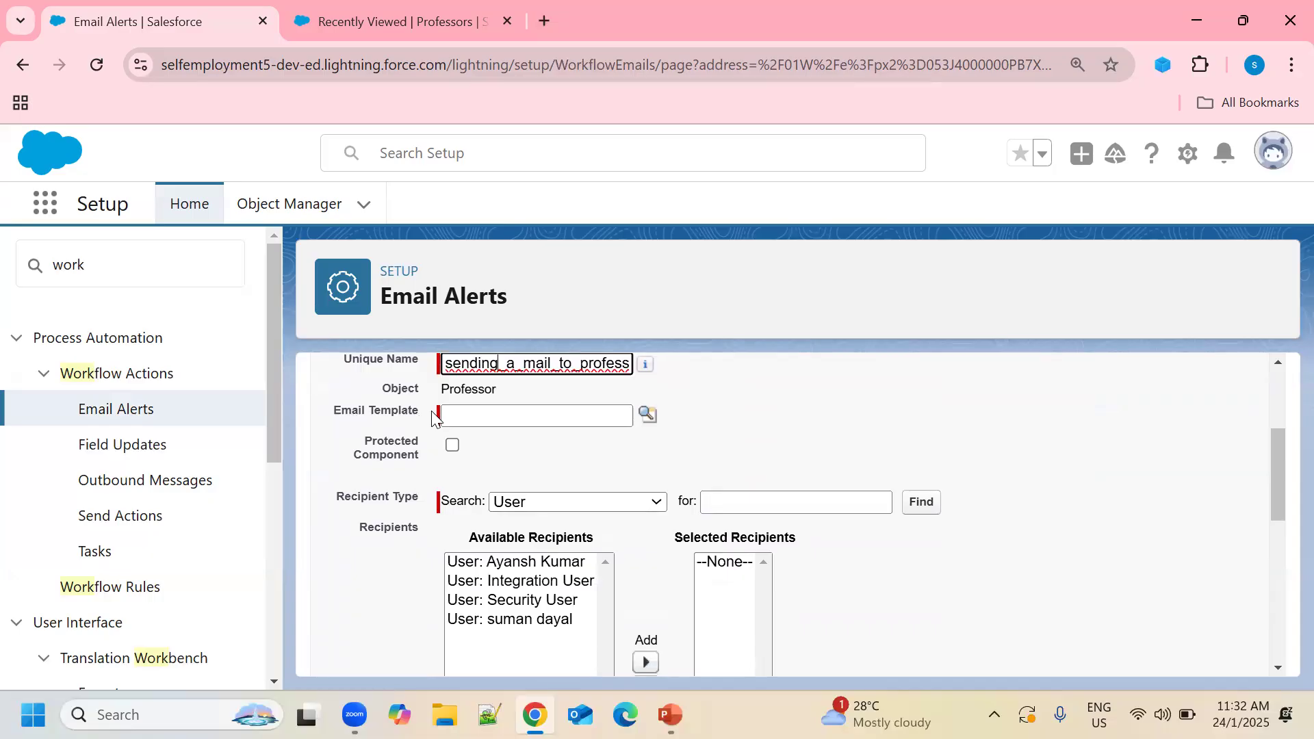
pyautogui.click(648, 414)
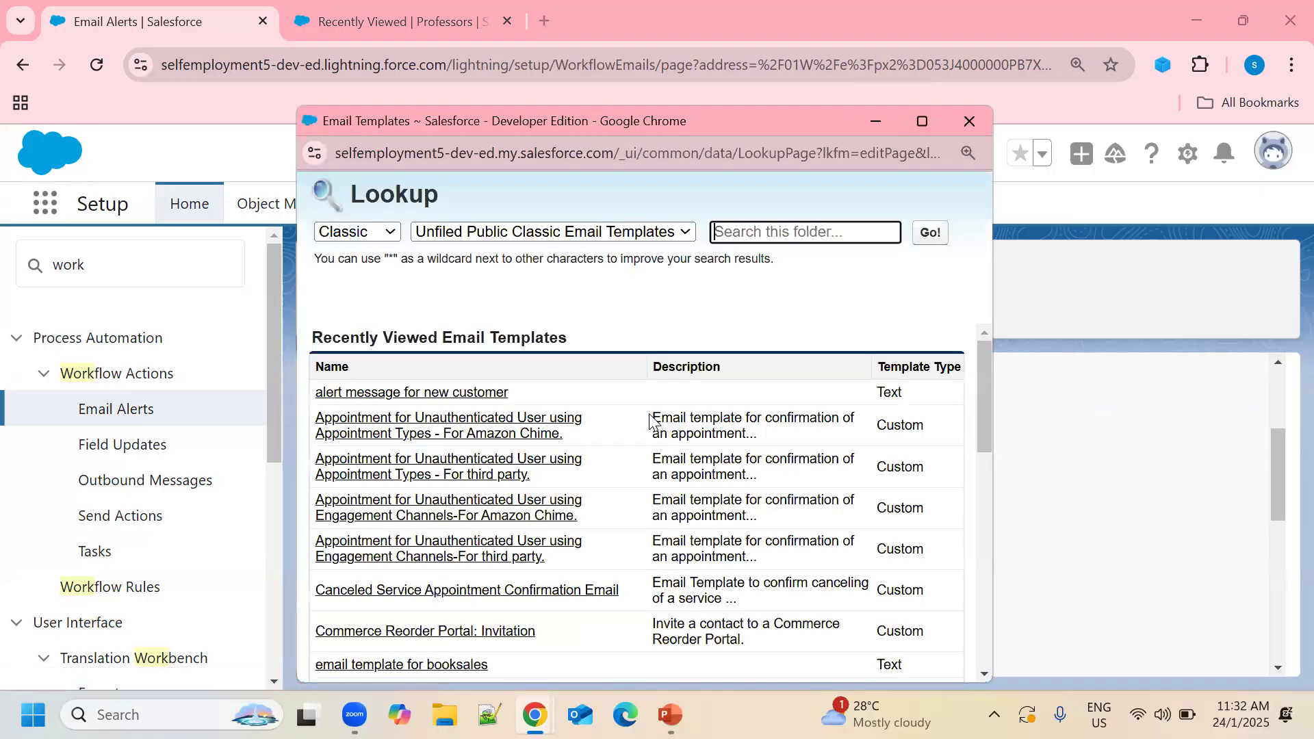
# Choose 'Template for bookshop object' from the Private folder as the alert's email template.
pyautogui.click(685, 232)
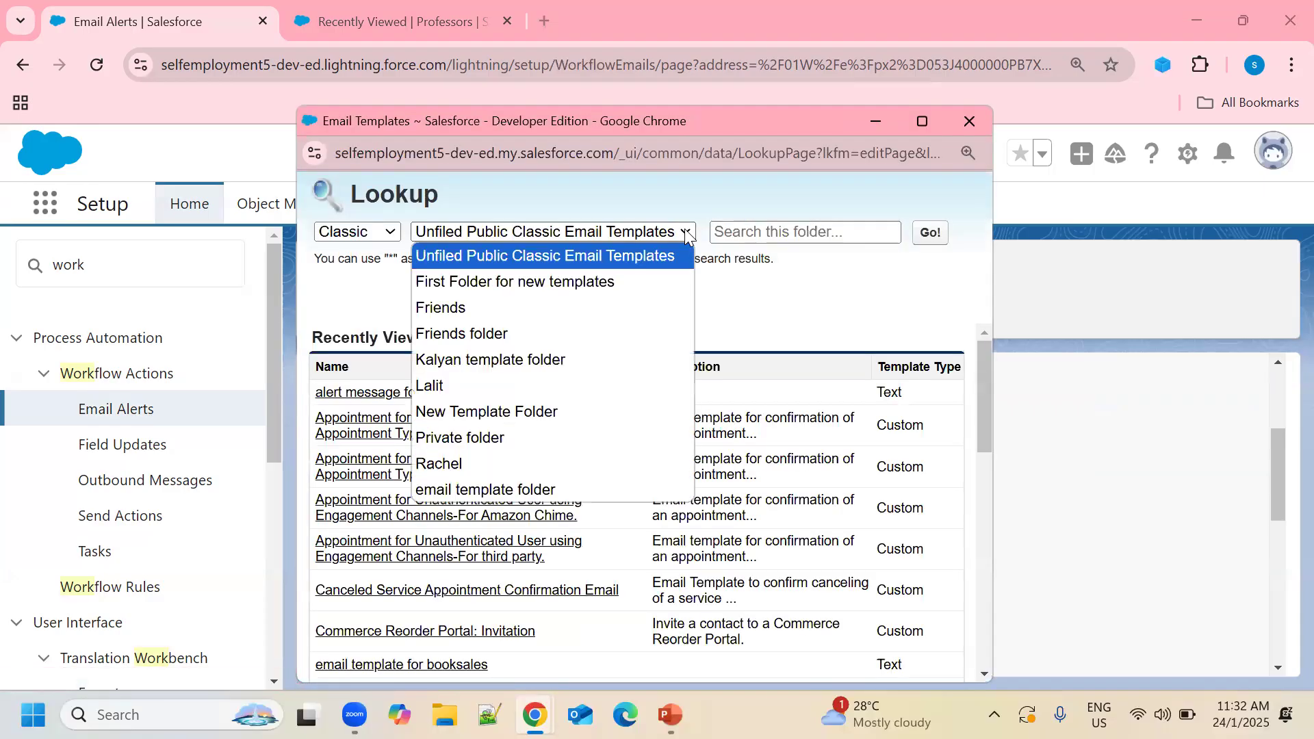
pyautogui.click(494, 439)
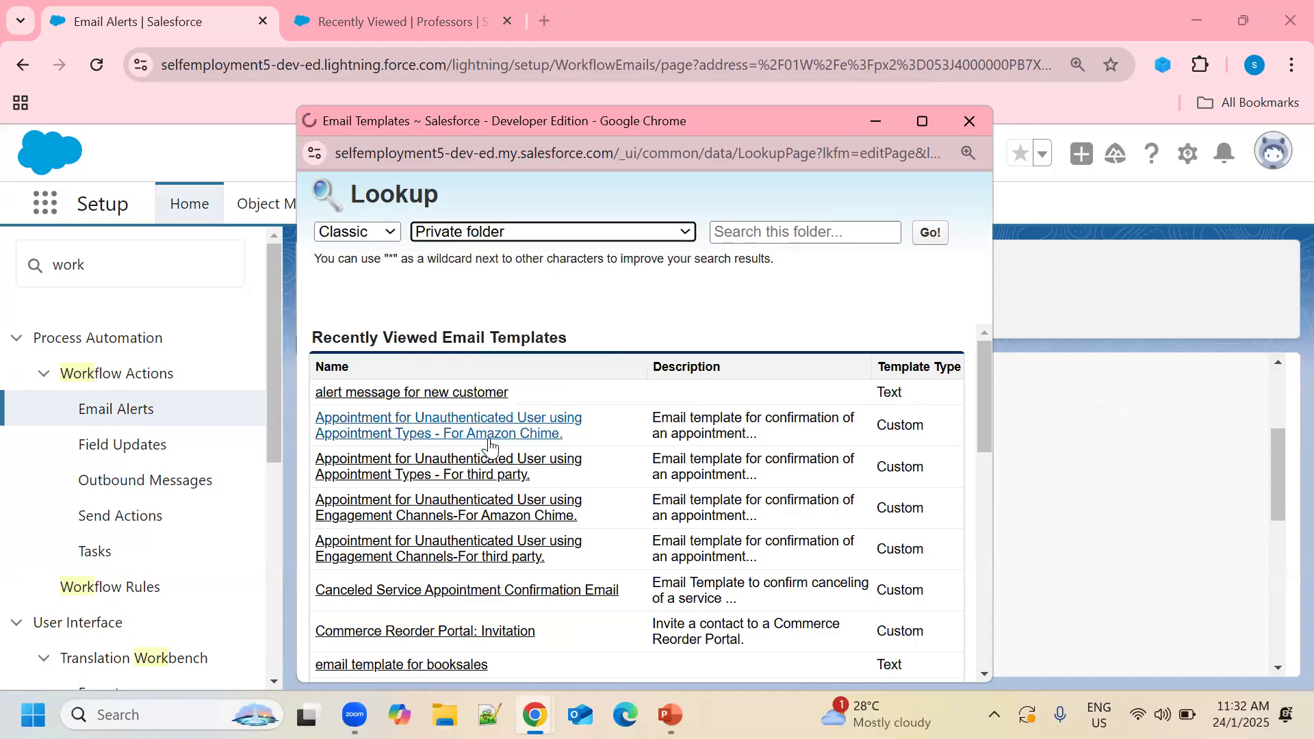
pyautogui.click(449, 393)
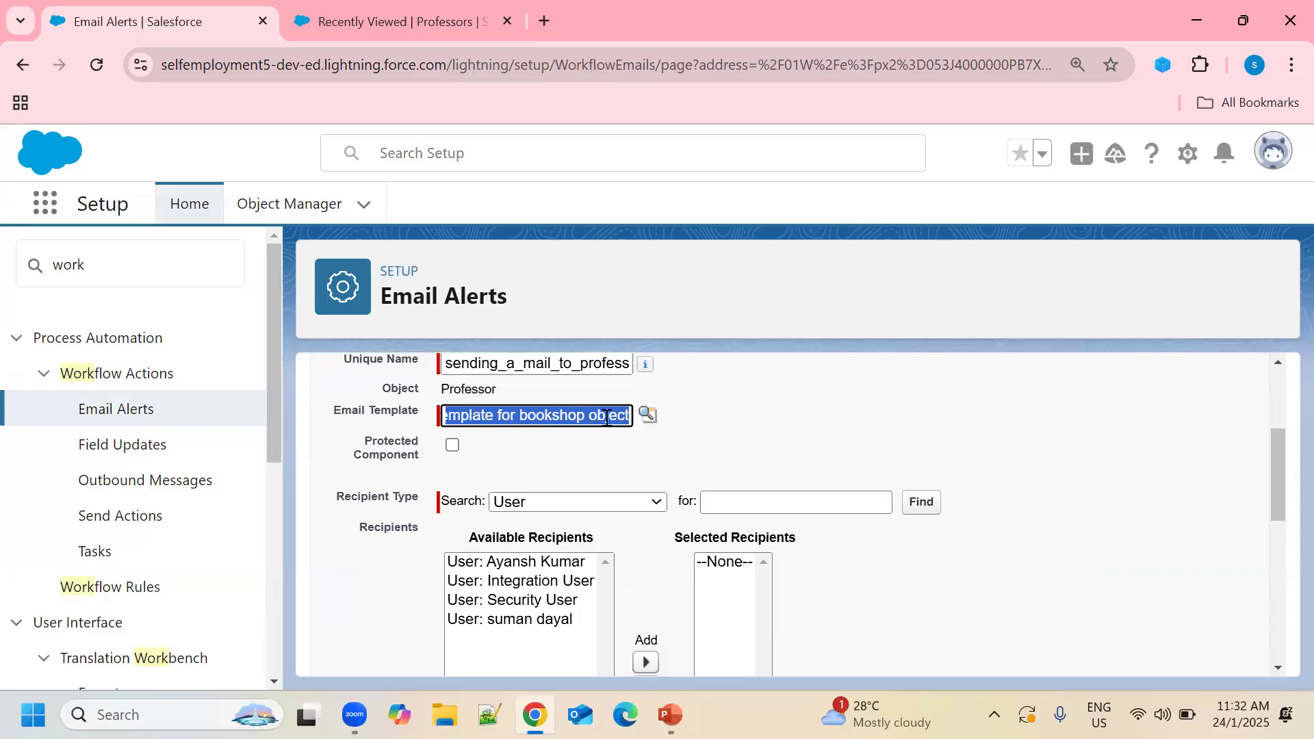
# Set recipient type to Email Field and add 'Email Field: Email' to Selected Recipients.
pyautogui.scroll(-1, 828, 411)
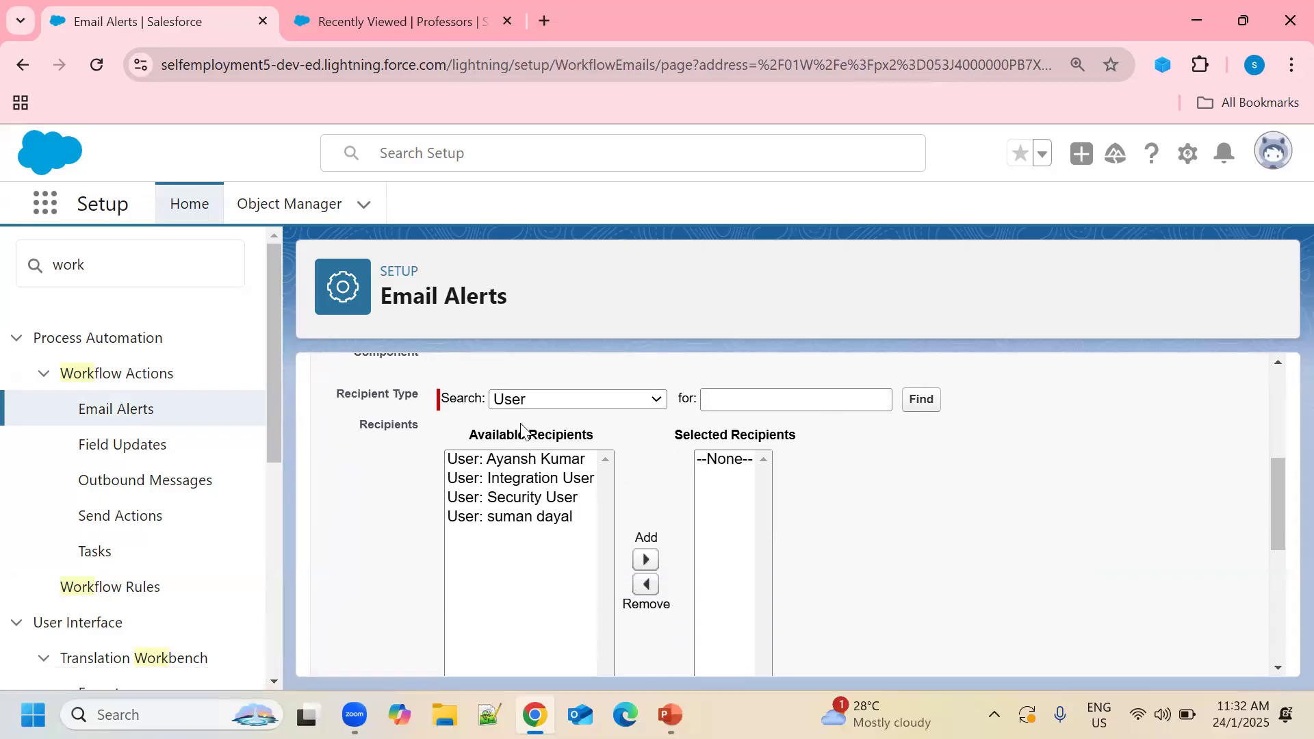
pyautogui.click(636, 400)
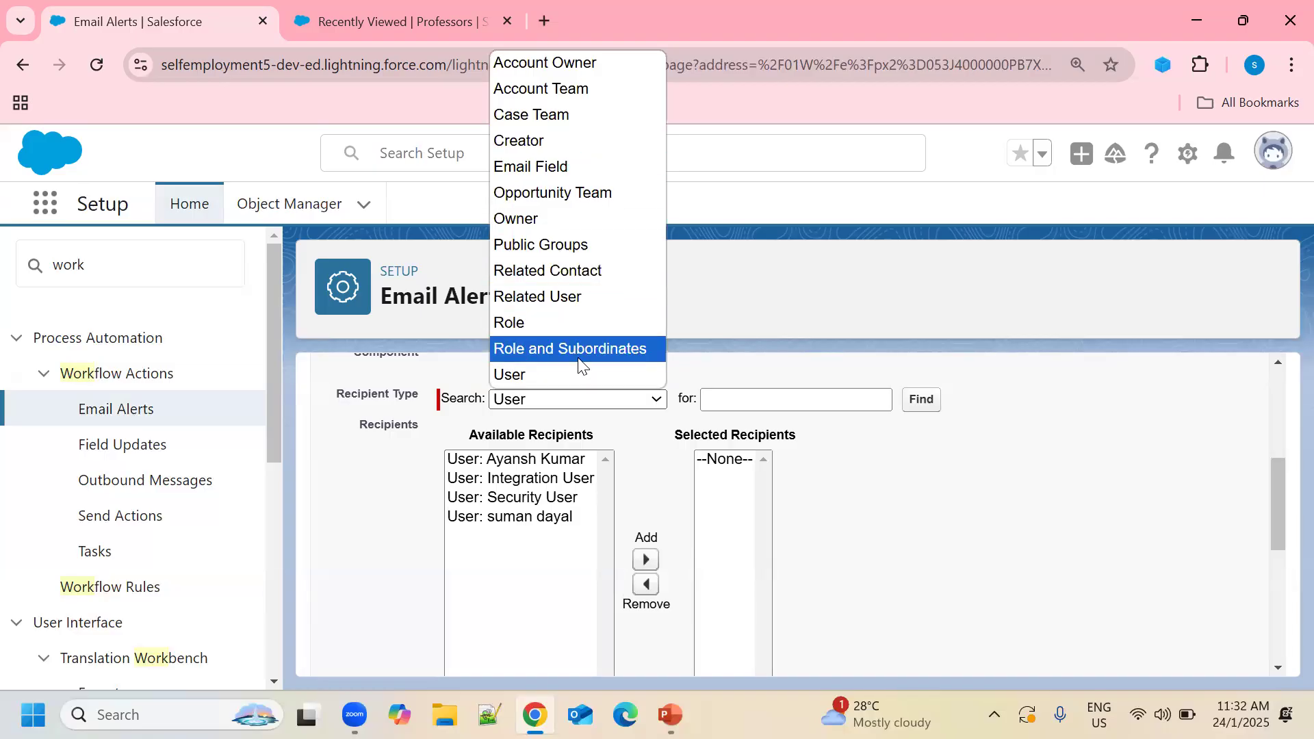
pyautogui.click(527, 381)
pyautogui.click(527, 521)
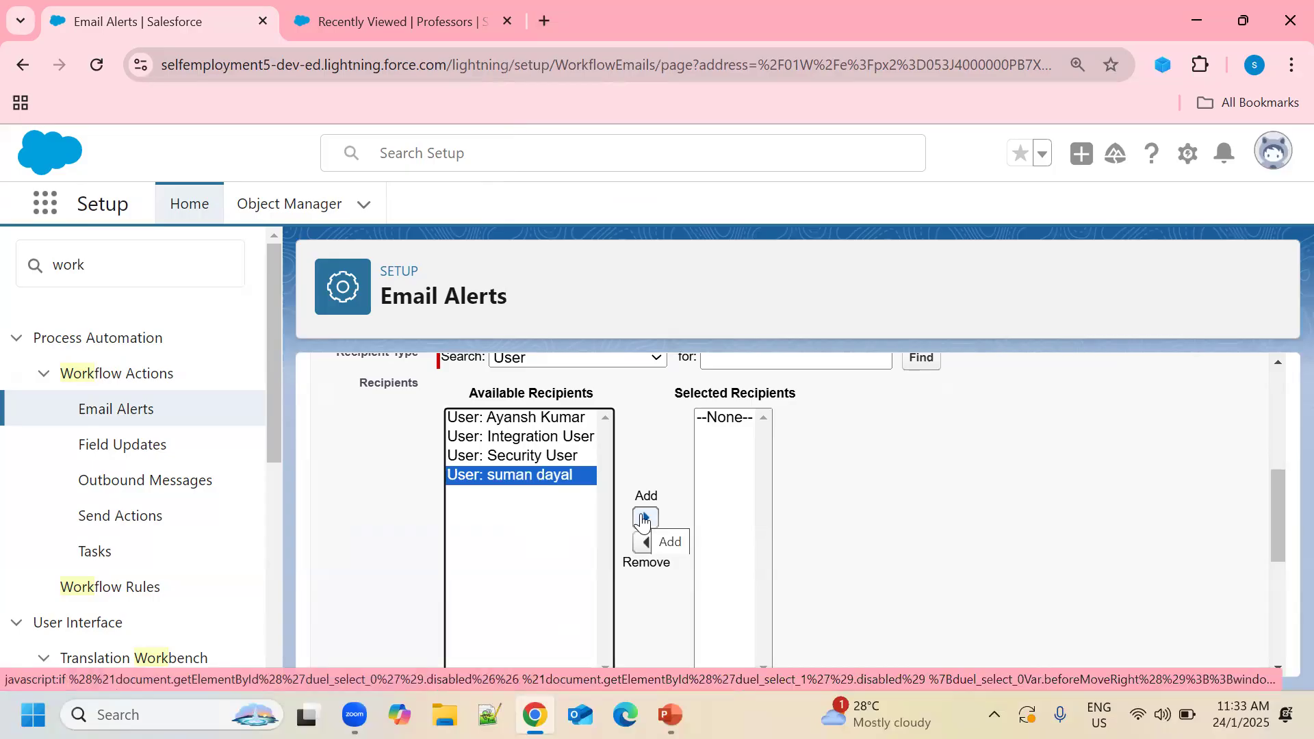
pyautogui.scroll(2, 649, 419)
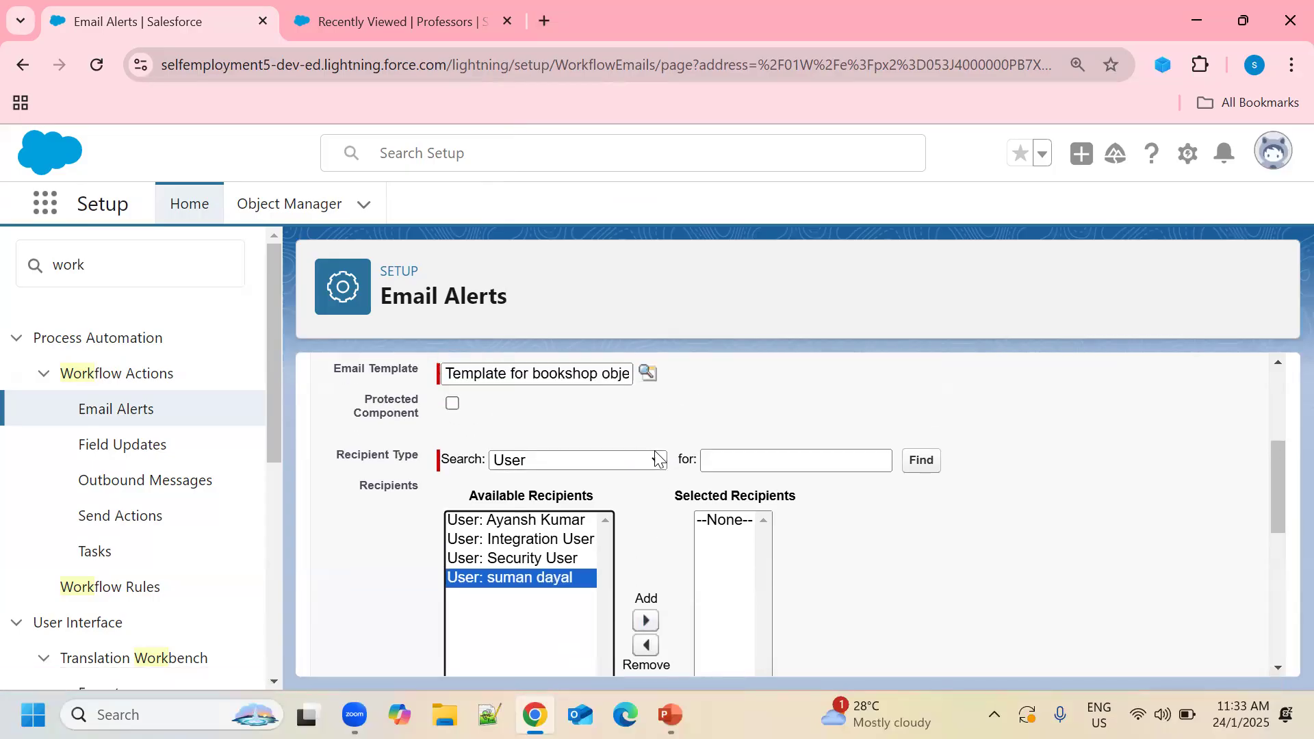
pyautogui.click(655, 455)
pyautogui.click(551, 228)
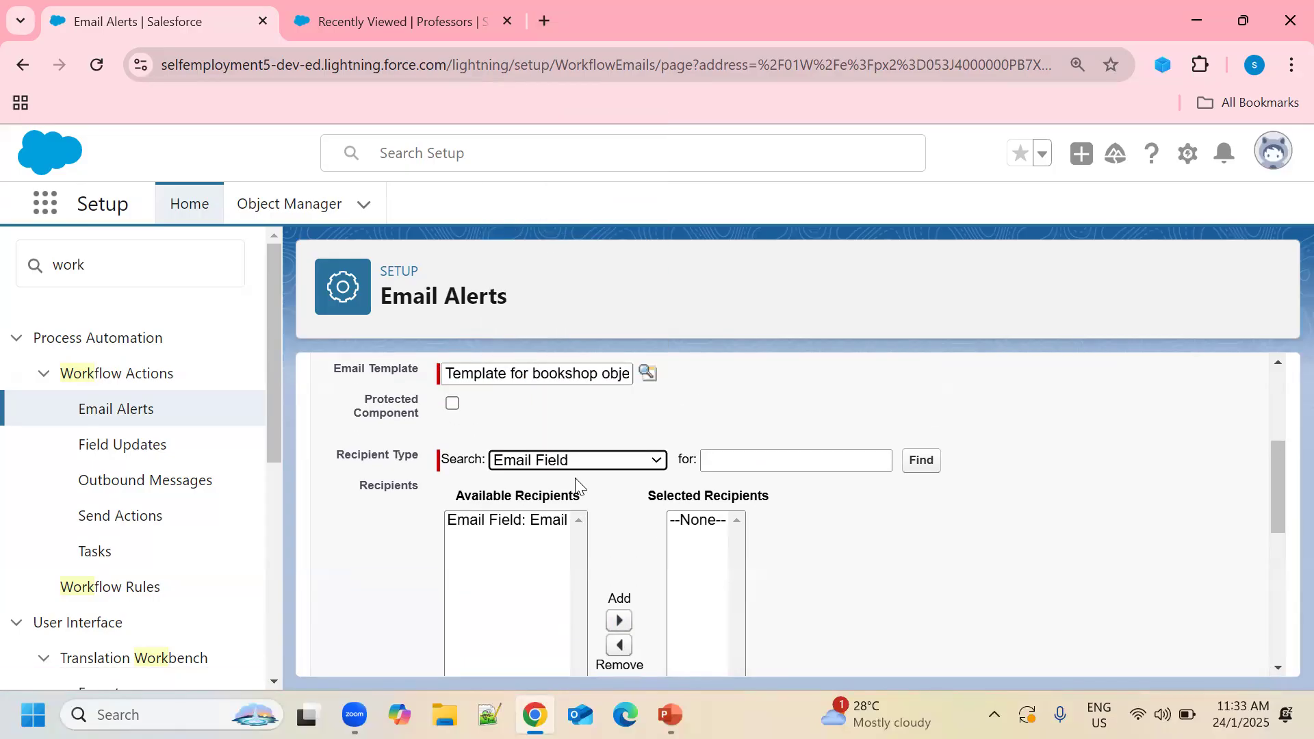
pyautogui.click(523, 520)
pyautogui.scroll(-2, 516, 525)
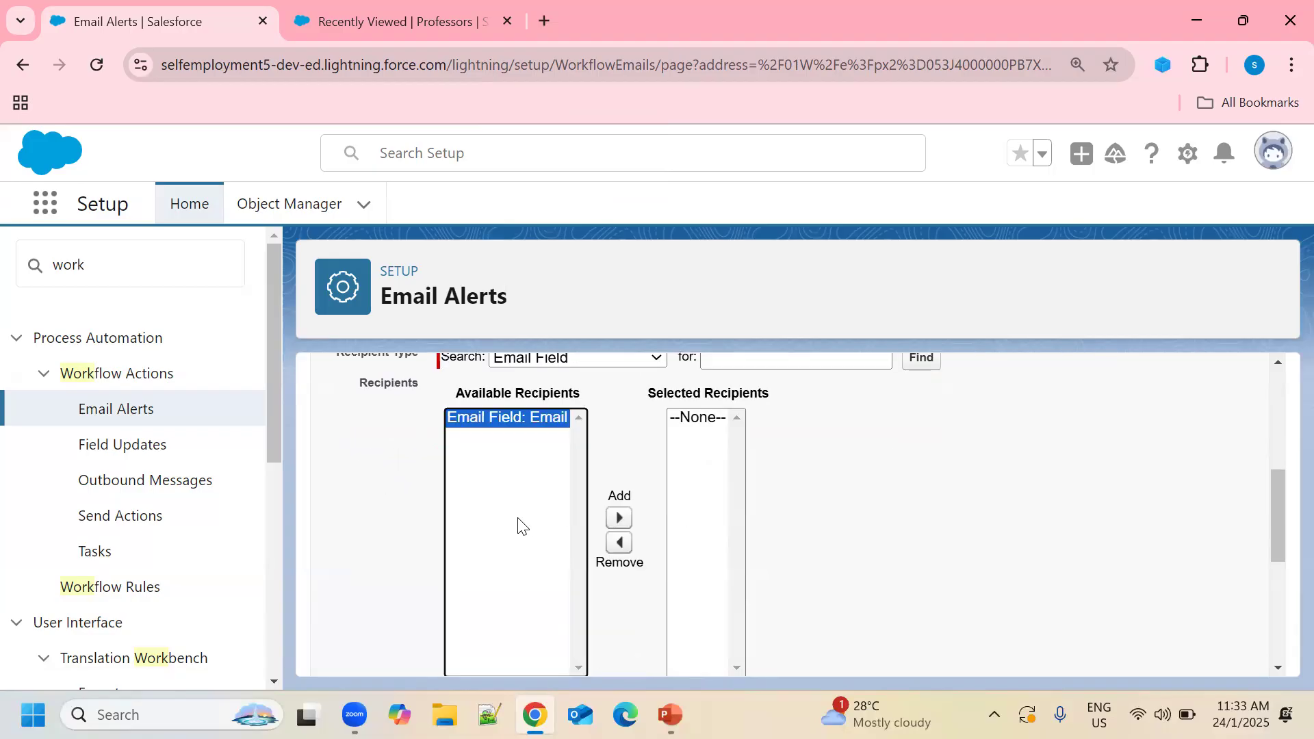
pyautogui.click(618, 518)
# Enter an additional recipient e-mail address and save the email alert.
pyautogui.scroll(-4, 810, 516)
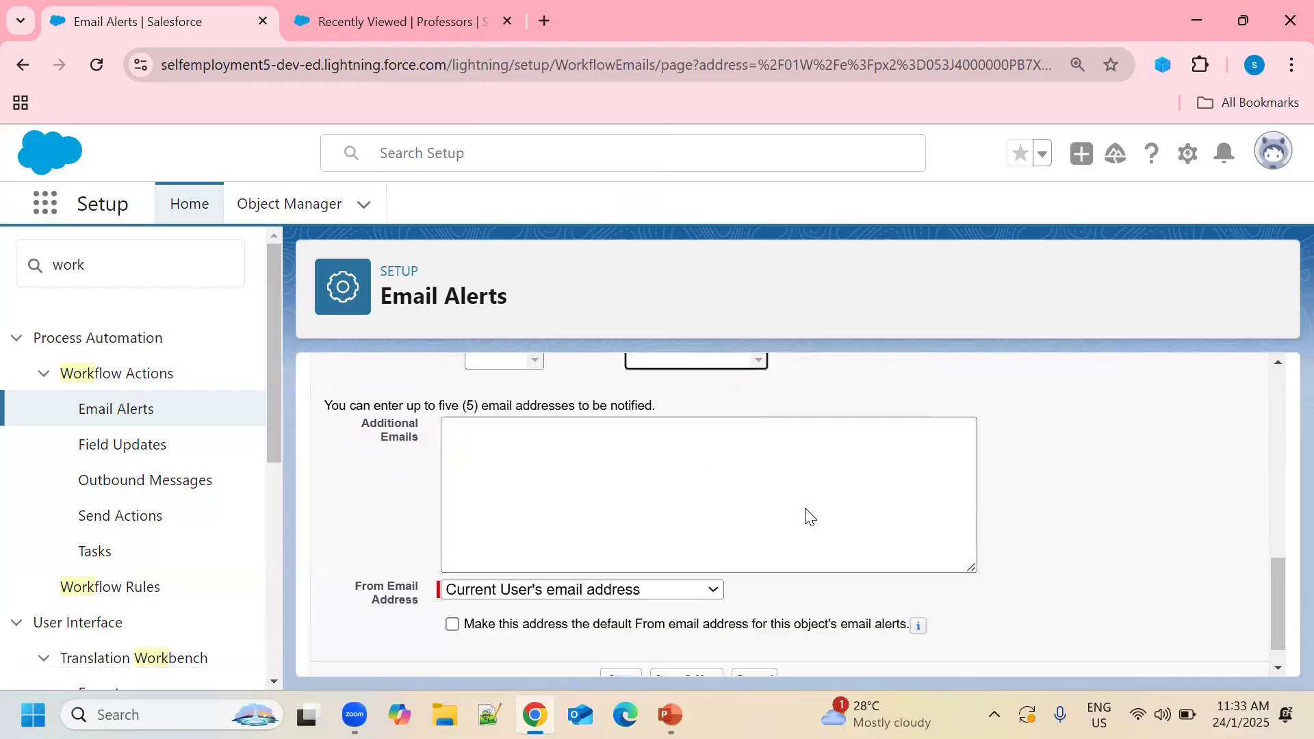
pyautogui.click(586, 459)
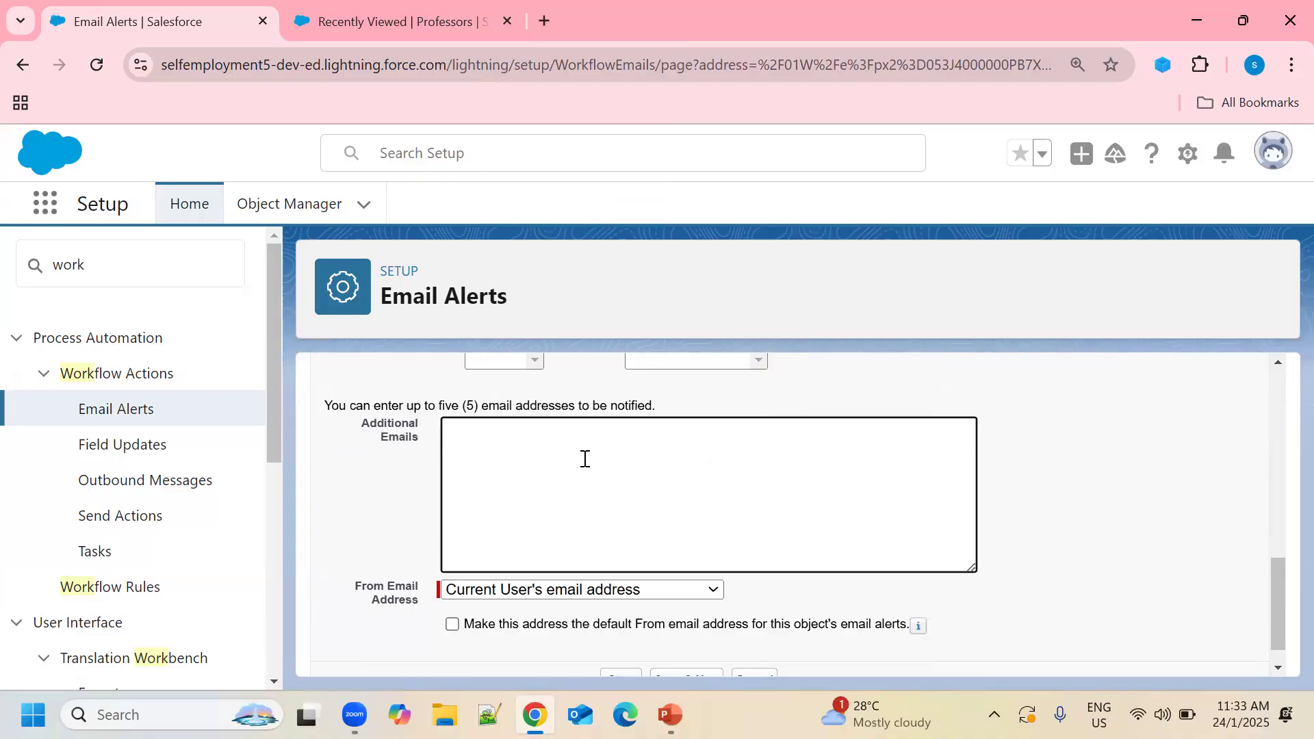
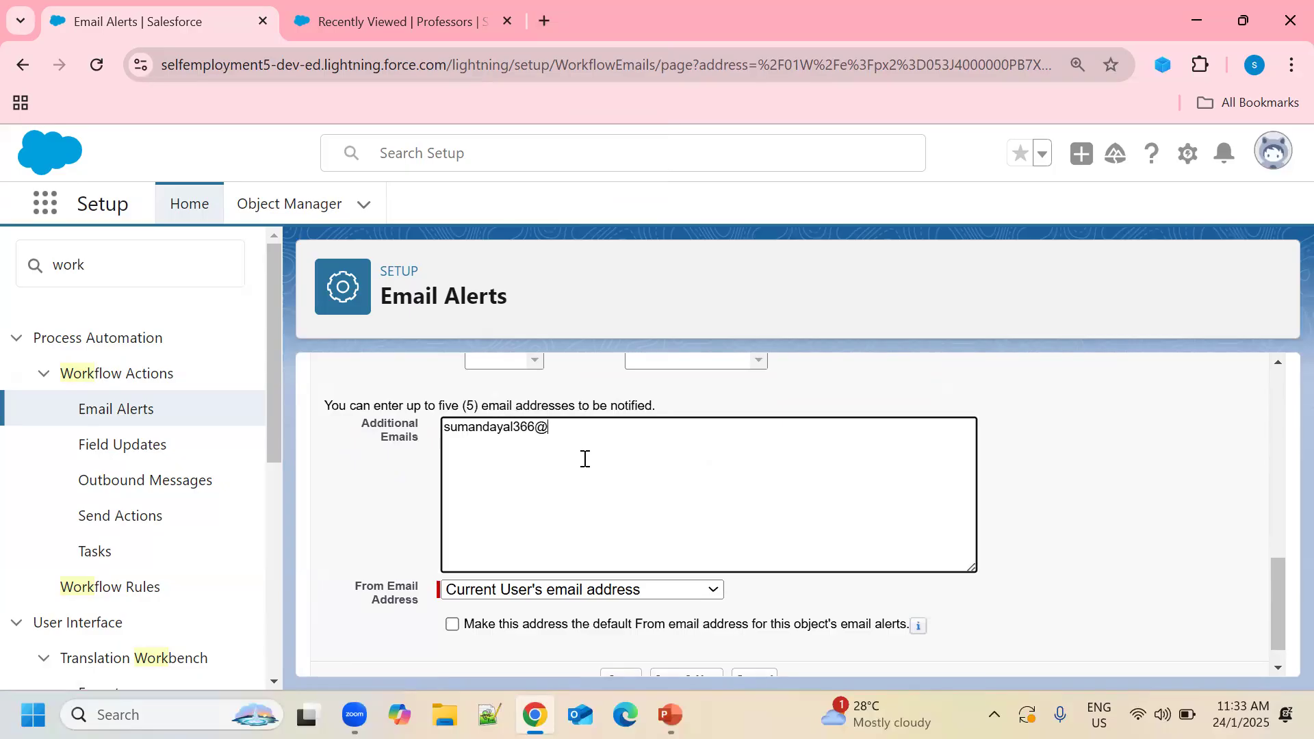
pyautogui.scroll(-1, 478, 384)
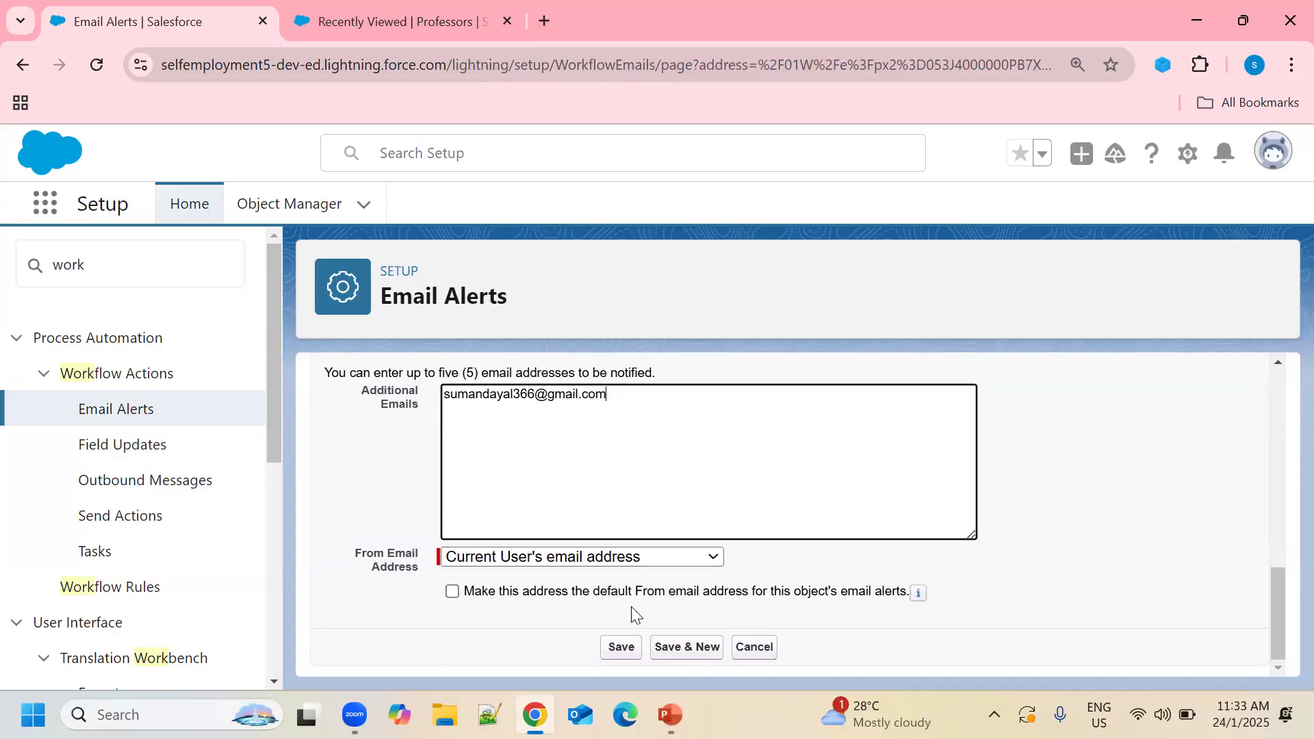
pyautogui.click(621, 648)
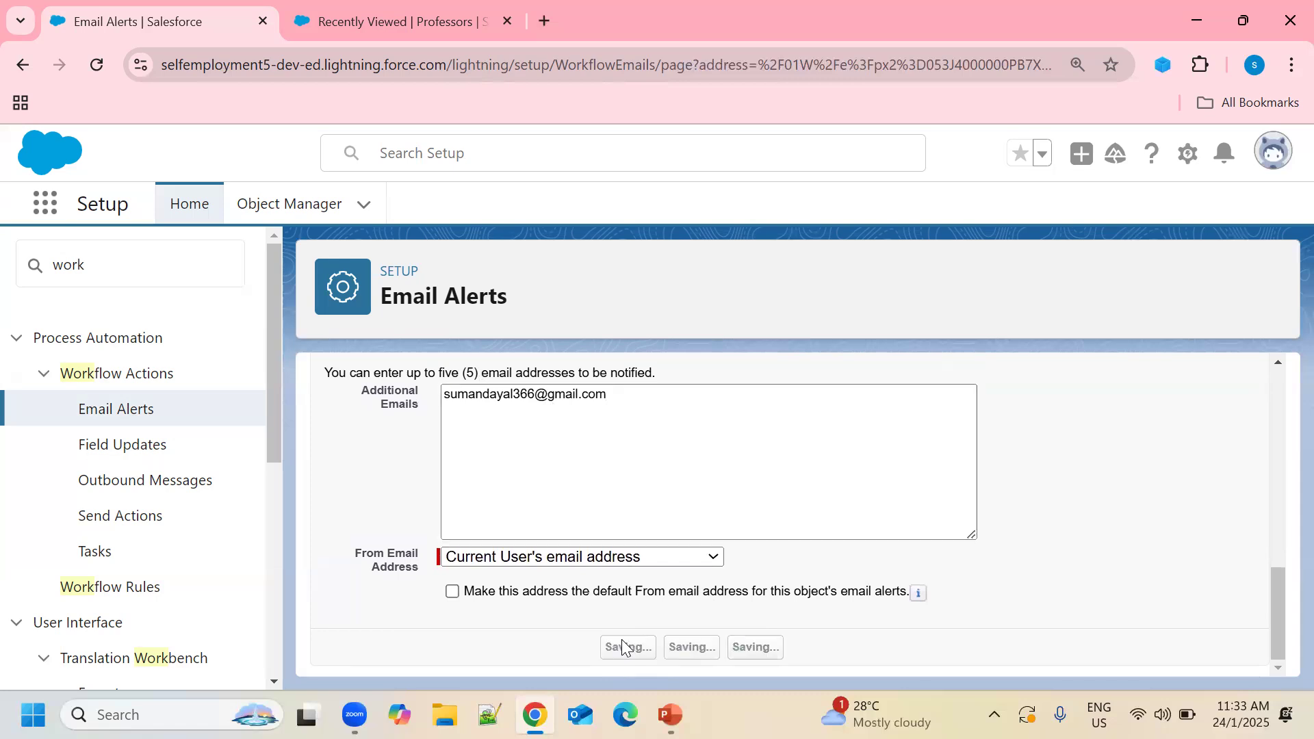
# Review the rule's workflow actions, starting and then cancelling an extra time trigger.
pyautogui.scroll(-3, 705, 479)
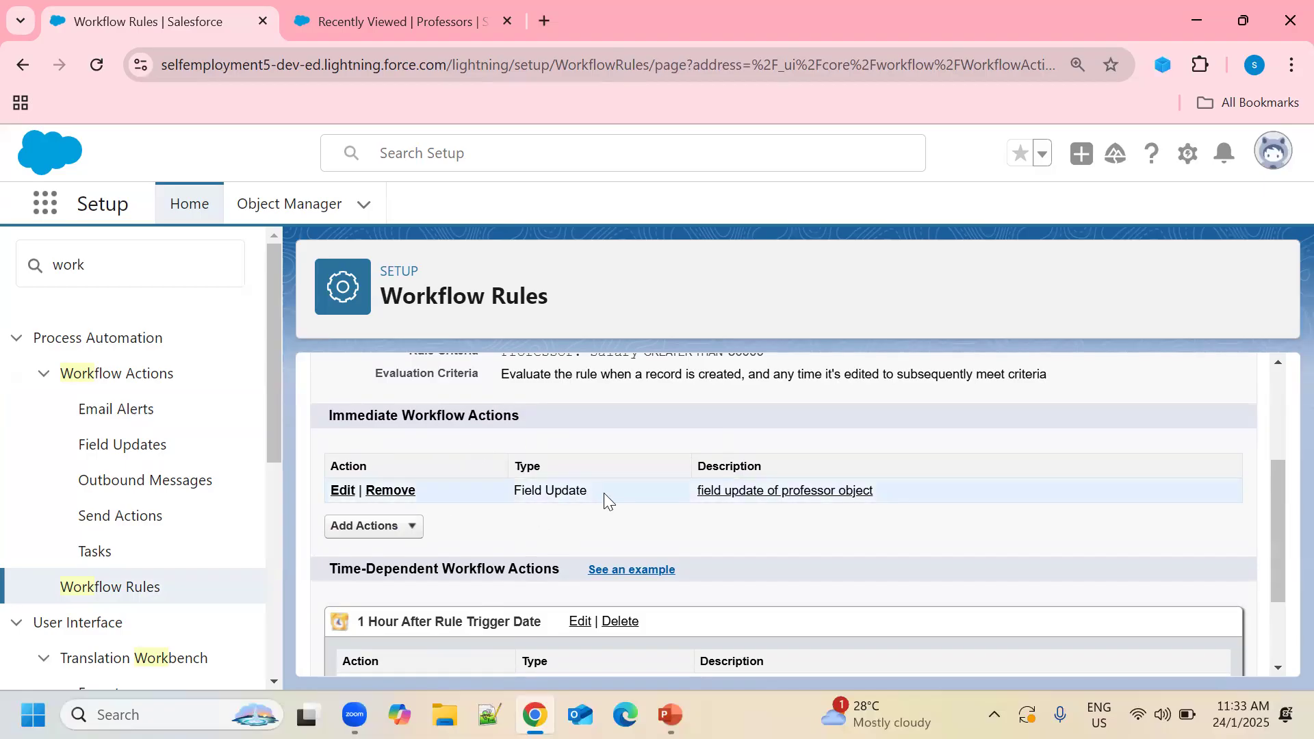
pyautogui.scroll(-1, 604, 493)
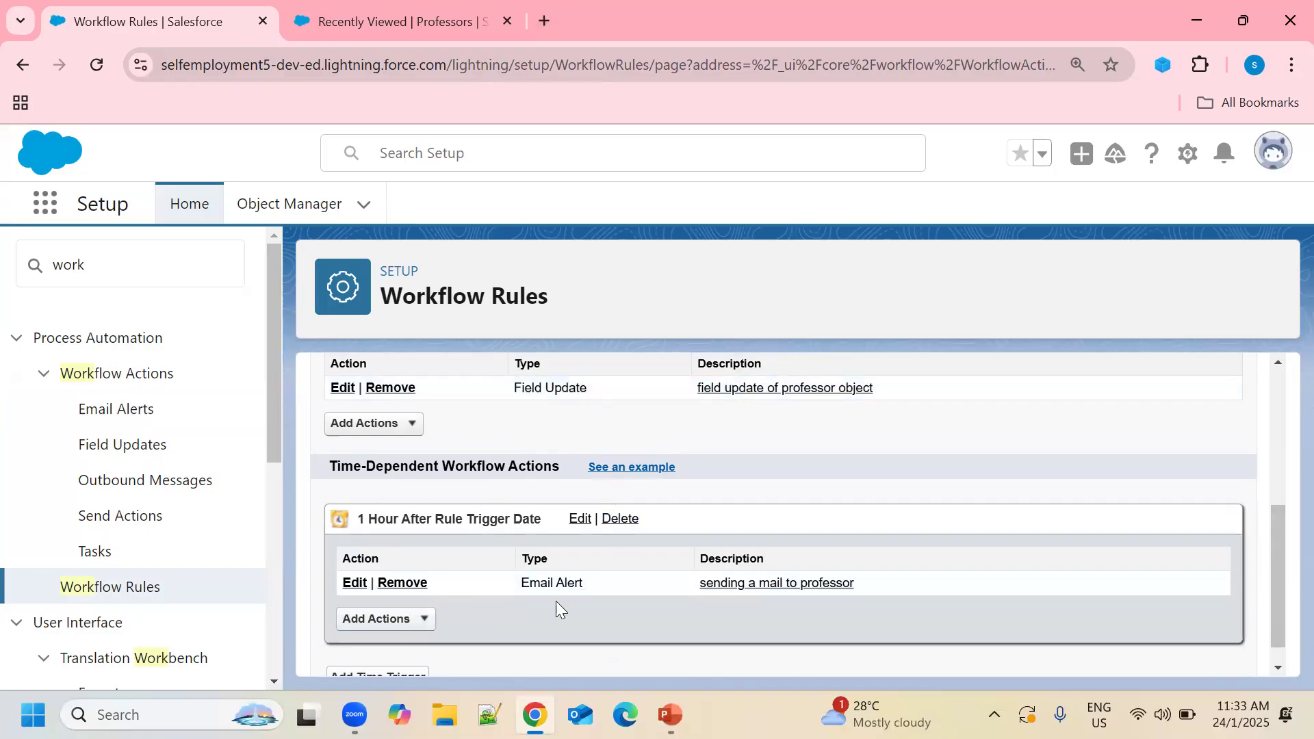
pyautogui.scroll(-1, 598, 594)
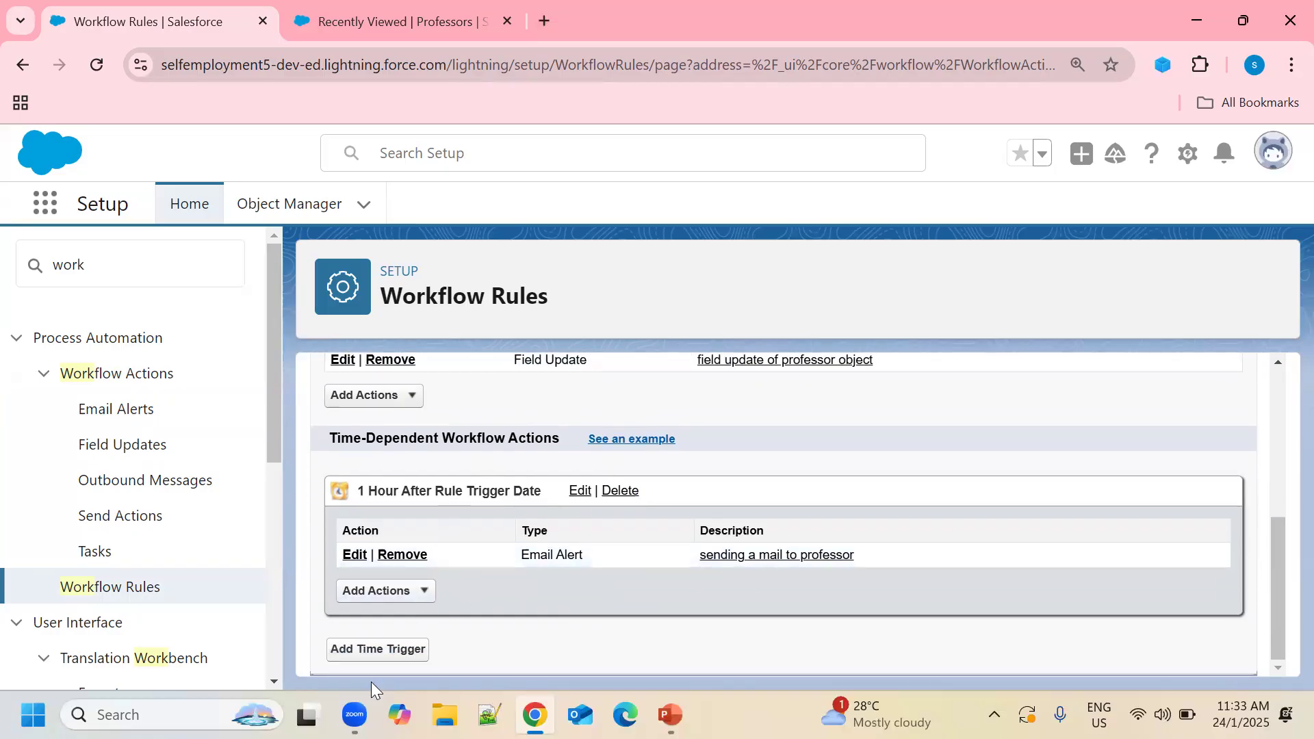
pyautogui.click(385, 650)
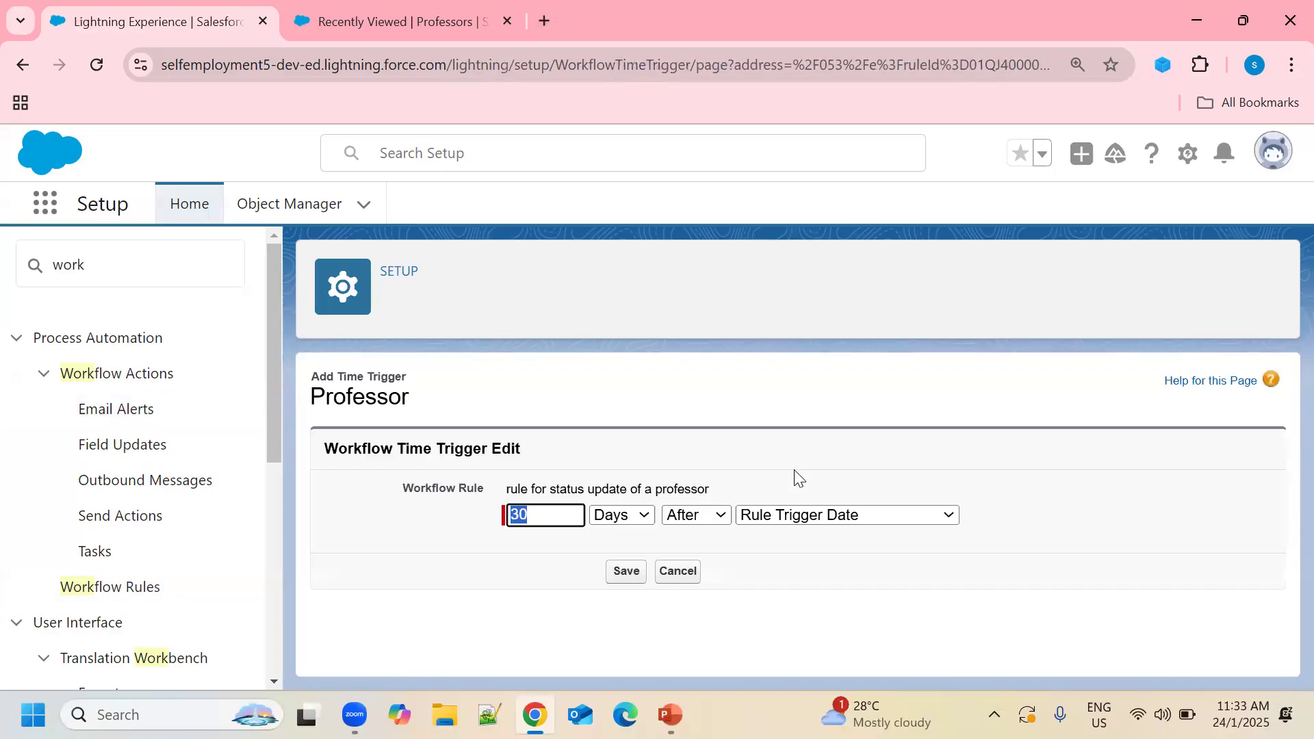
pyautogui.click(679, 573)
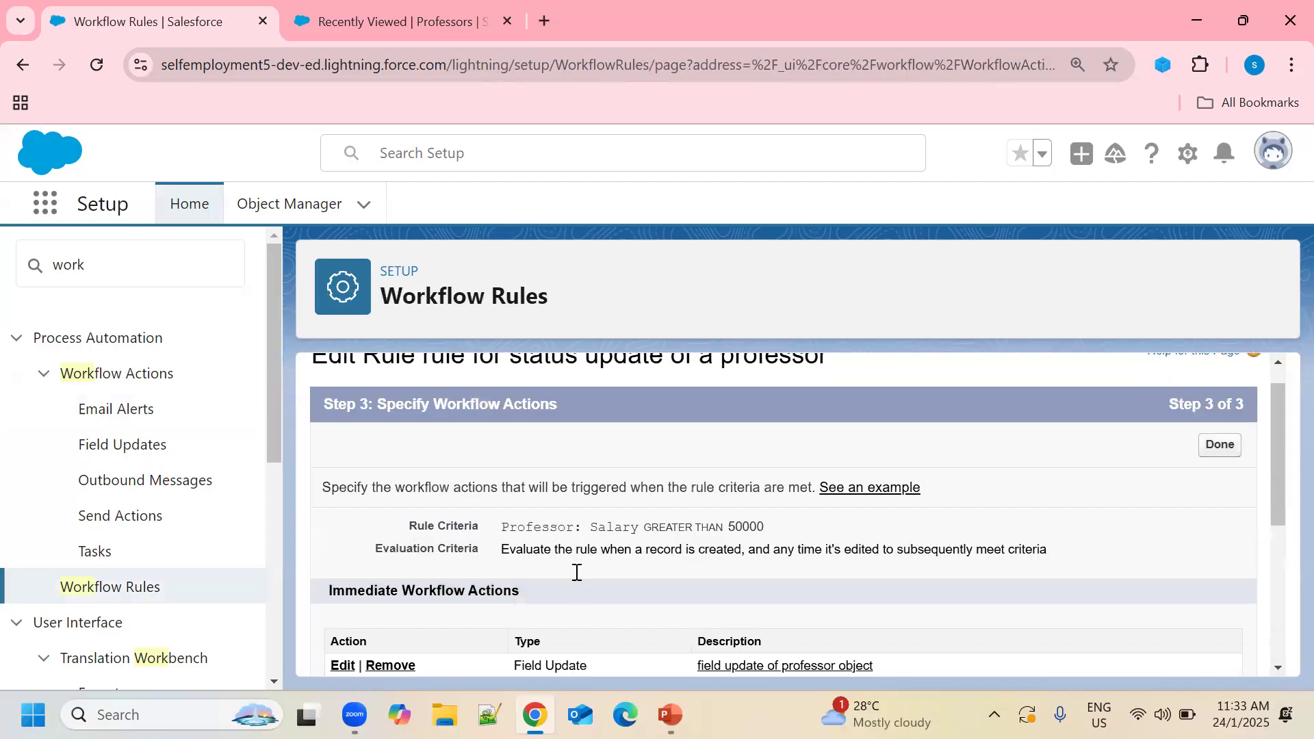
pyautogui.scroll(-2, 575, 572)
pyautogui.scroll(-1, 728, 493)
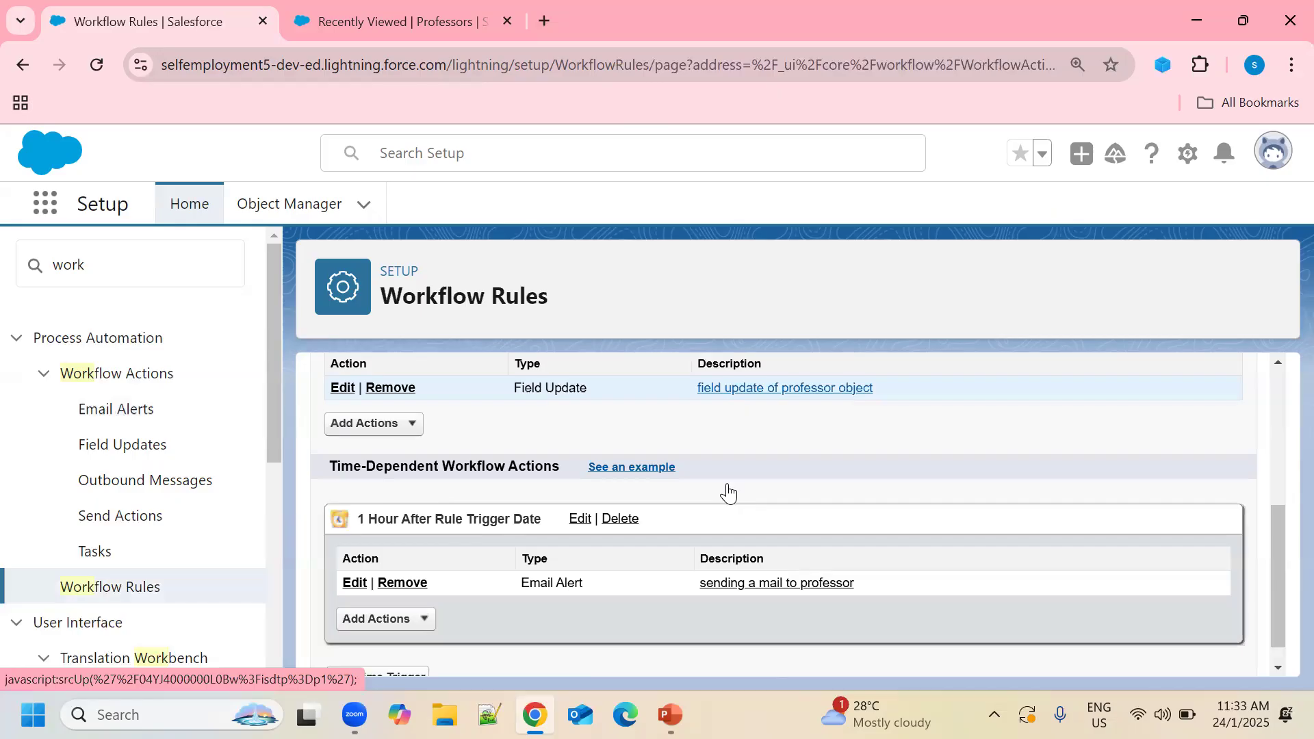
pyautogui.scroll(5, 924, 504)
pyautogui.scroll(-3, 652, 534)
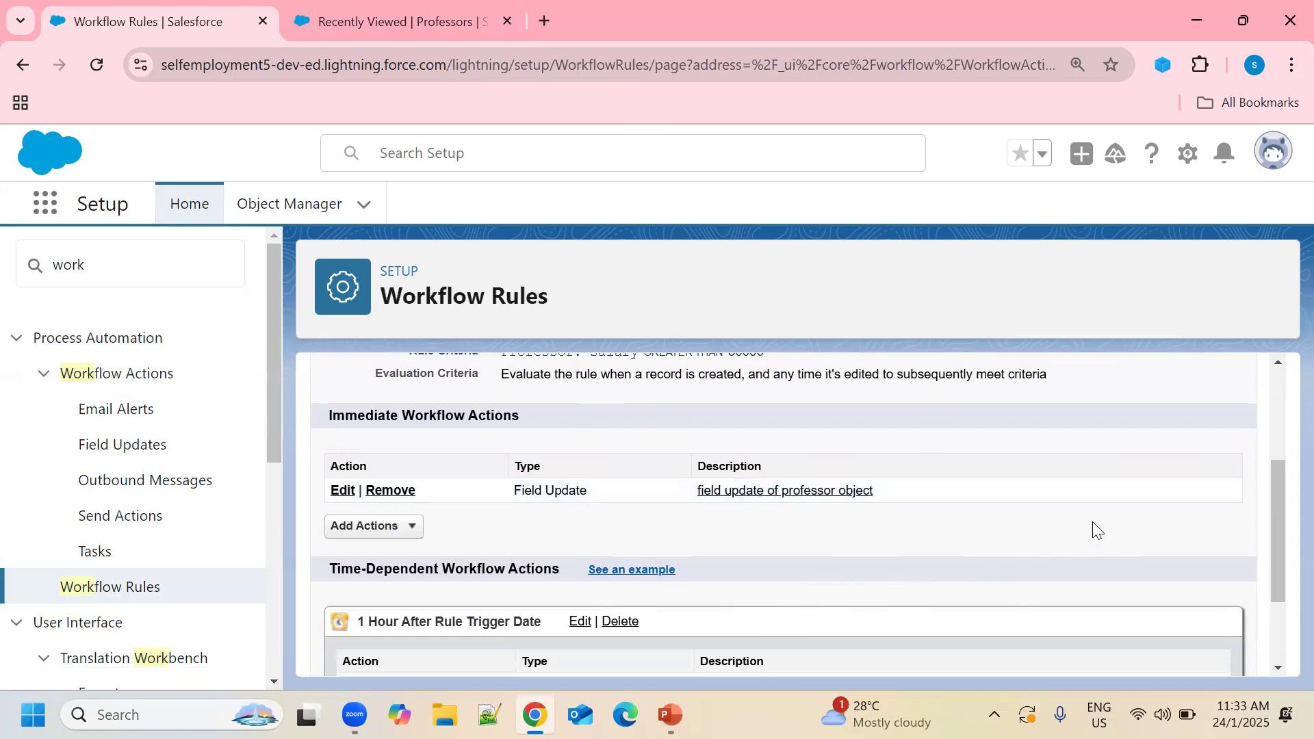
pyautogui.scroll(3, 1092, 522)
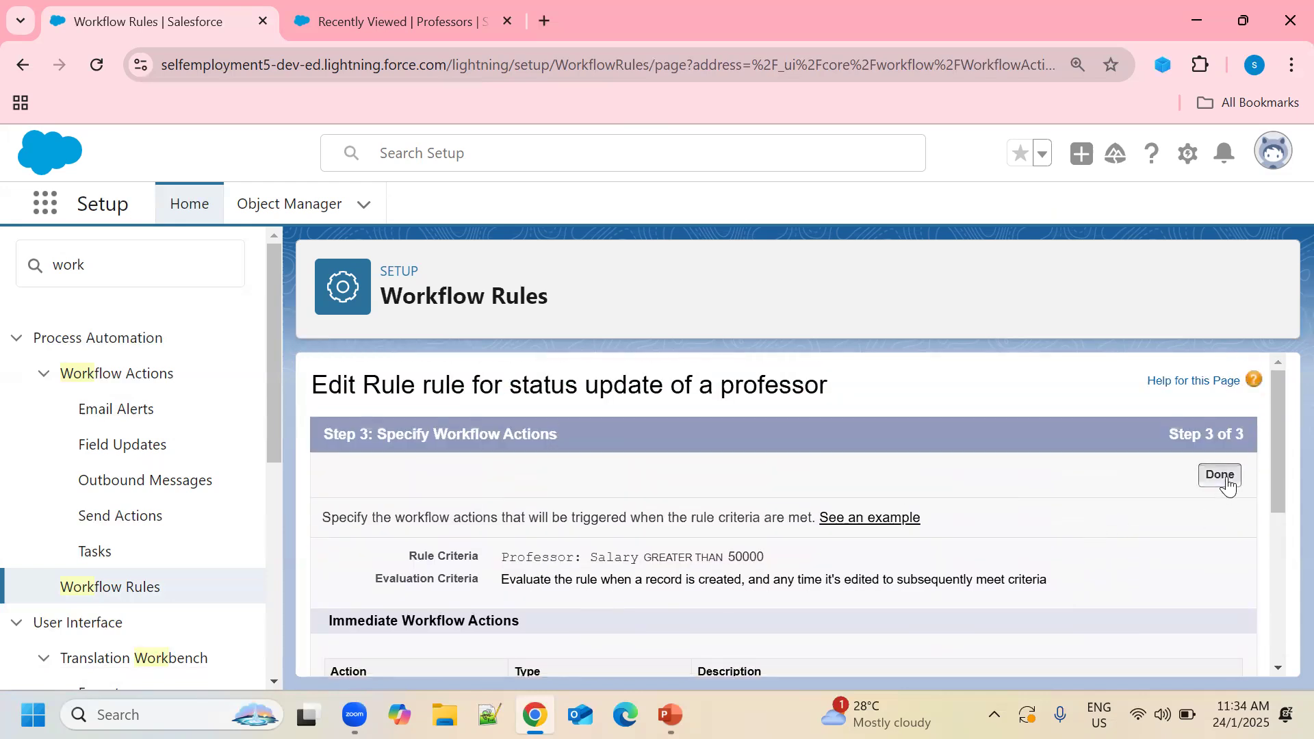
# Finish the rule's actions, activate the workflow rule, and return to the Professors list.
pyautogui.click(1220, 475)
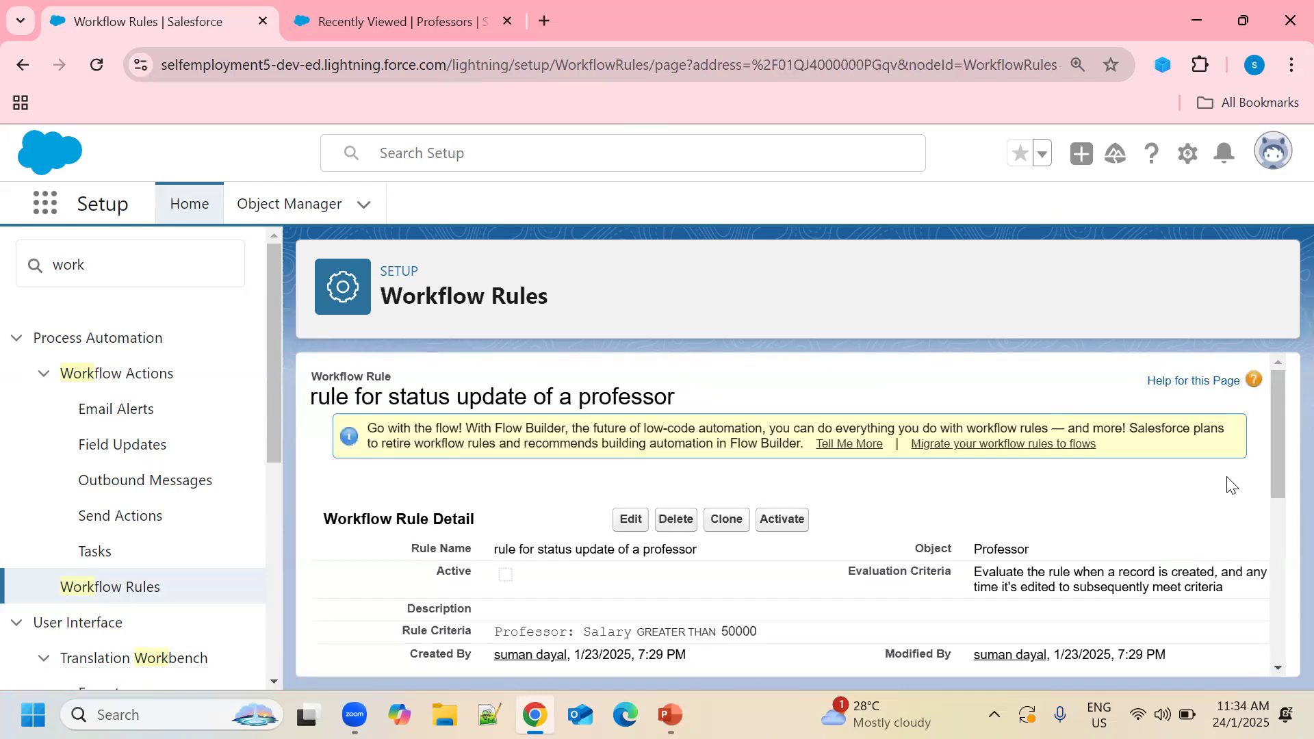
pyautogui.scroll(-2, 705, 575)
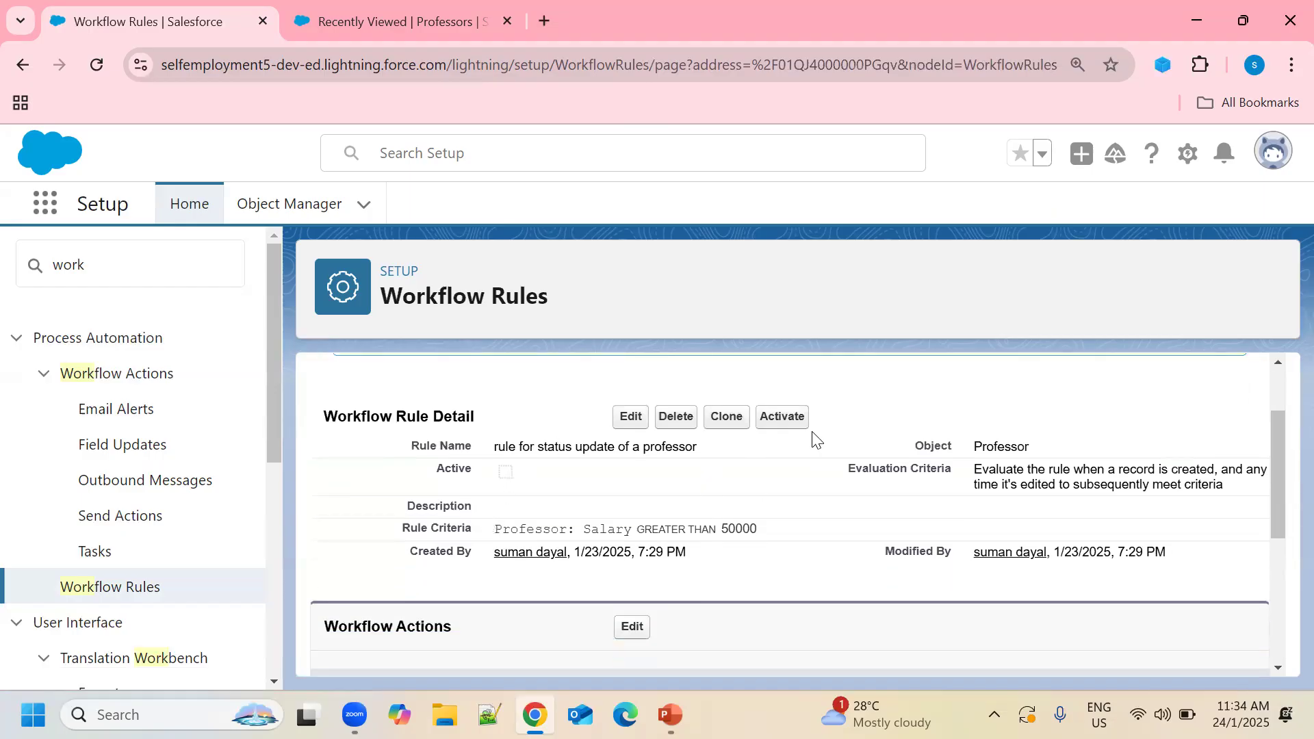
pyautogui.click(773, 419)
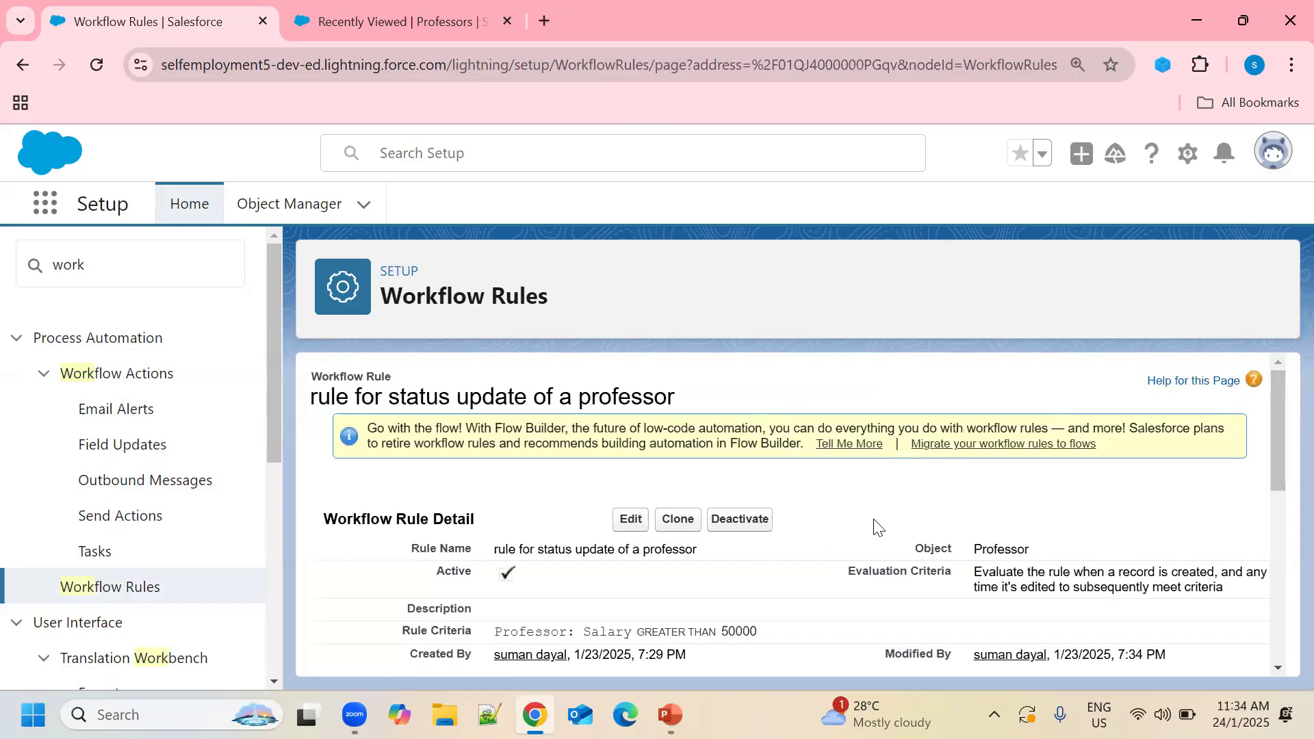
pyautogui.scroll(-3, 876, 527)
pyautogui.scroll(3, 876, 527)
pyautogui.click(431, 23)
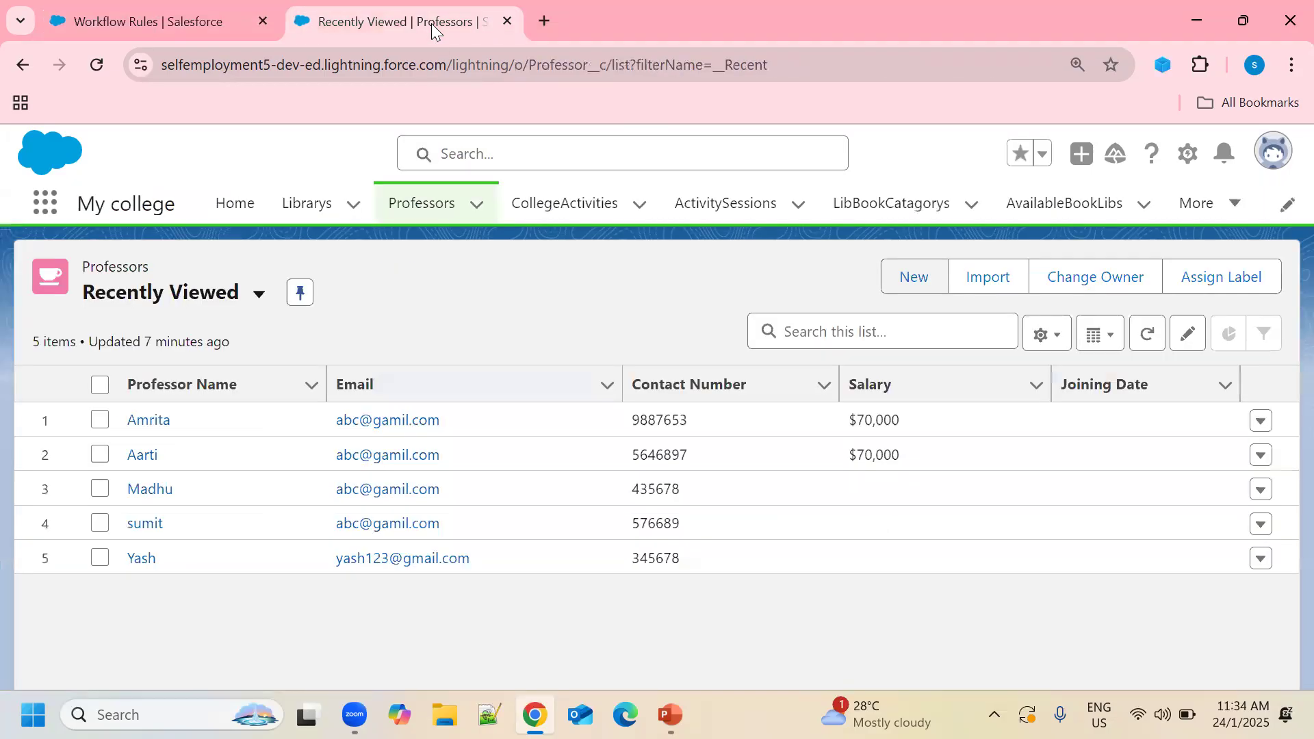
# Switch the display density to Compact and refresh the Professors list.
pyautogui.click(1272, 156)
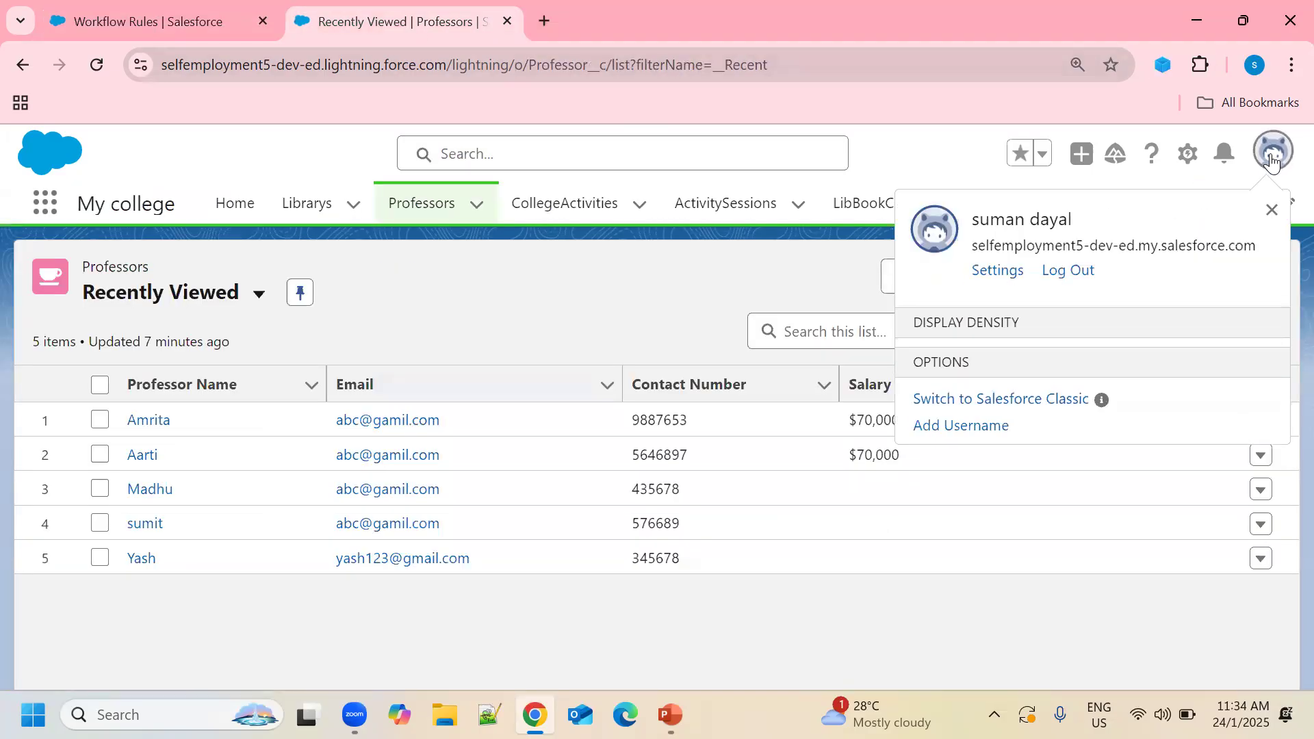
pyautogui.click(923, 399)
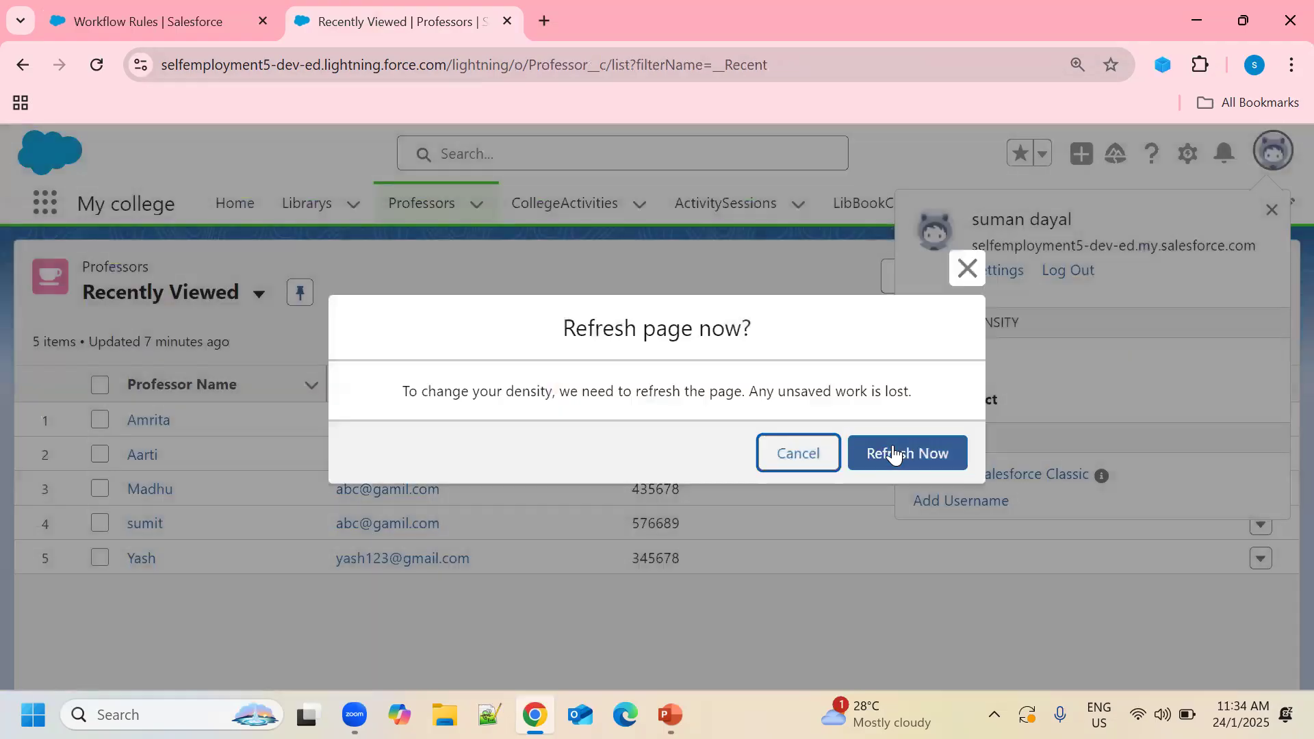
pyautogui.click(892, 454)
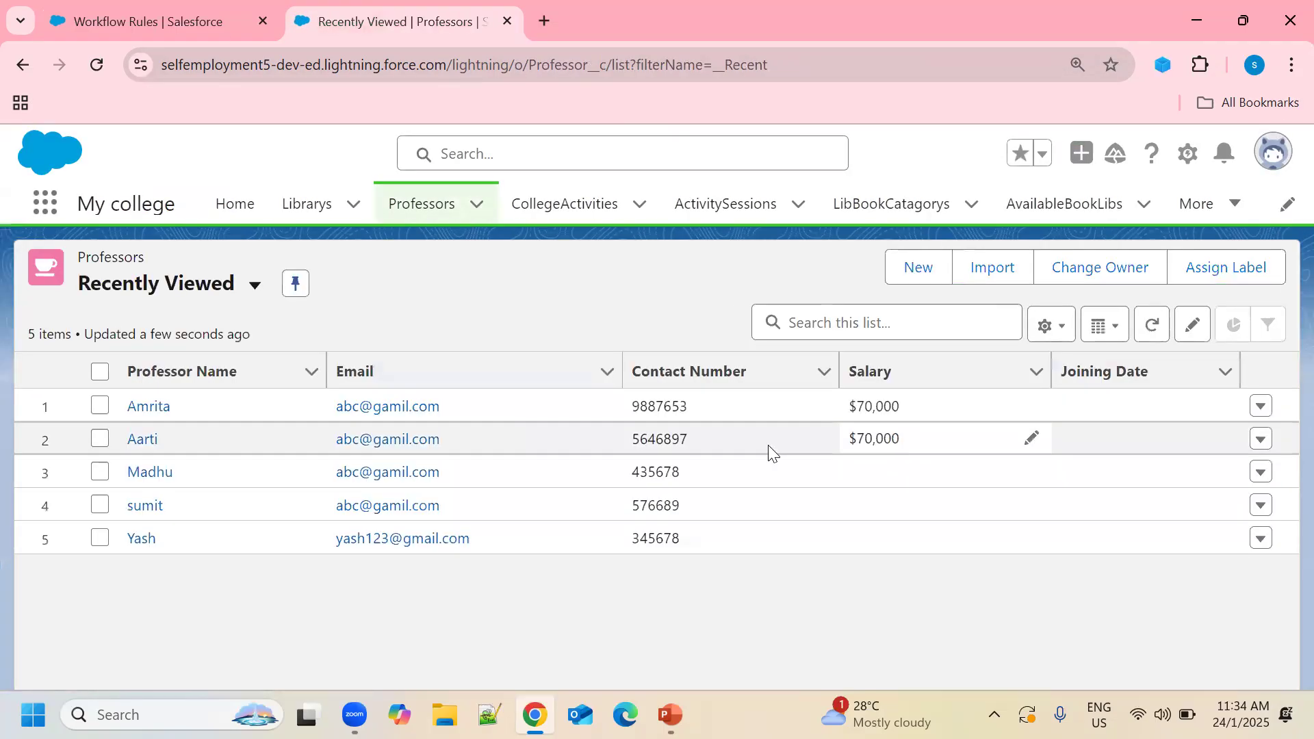
pyautogui.click(428, 214)
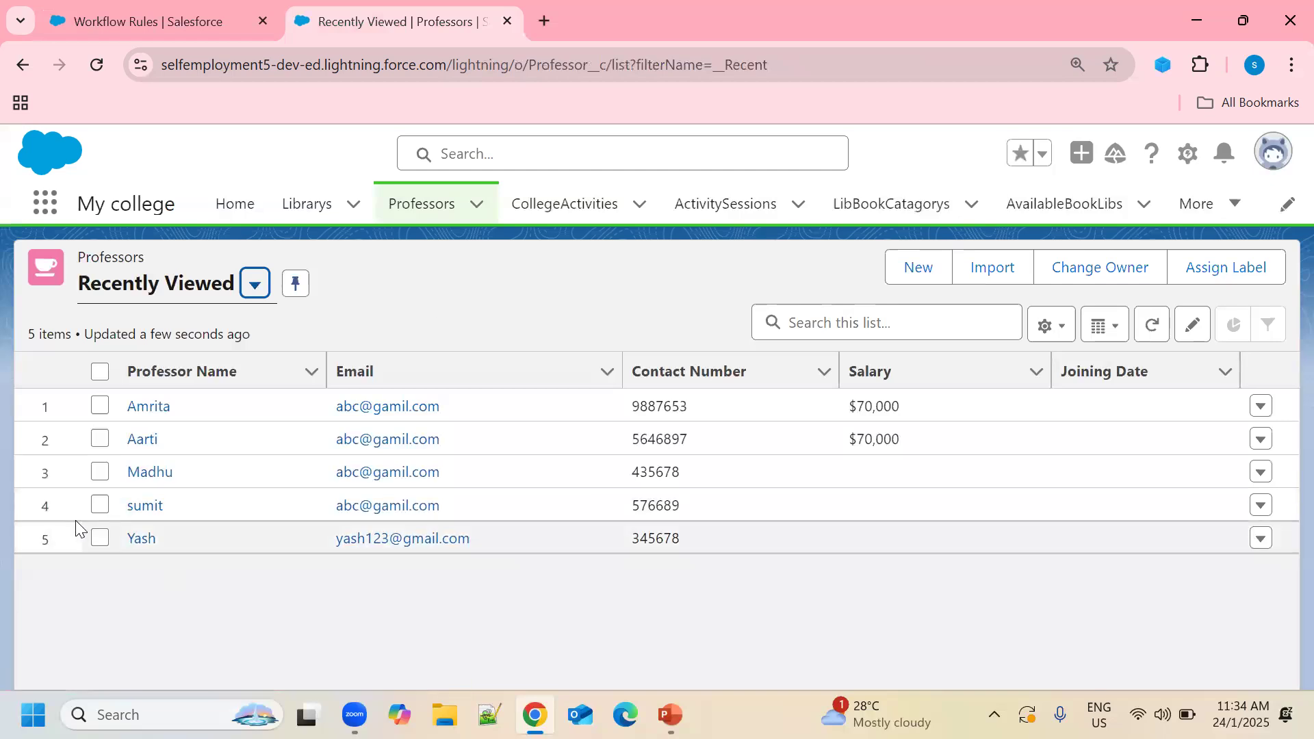
# Check that two $70,000 professor records have a blank Status, then start a new professor.
pyautogui.click(159, 409)
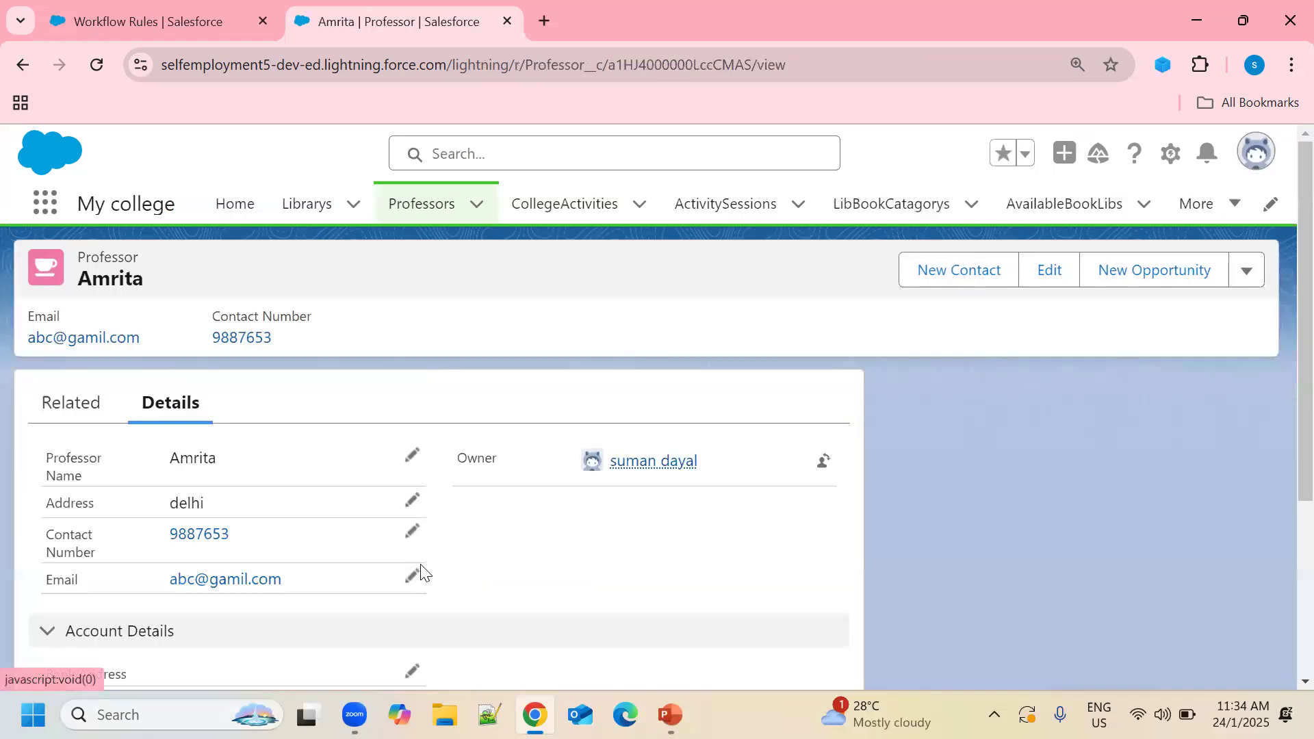
pyautogui.scroll(-1, 421, 572)
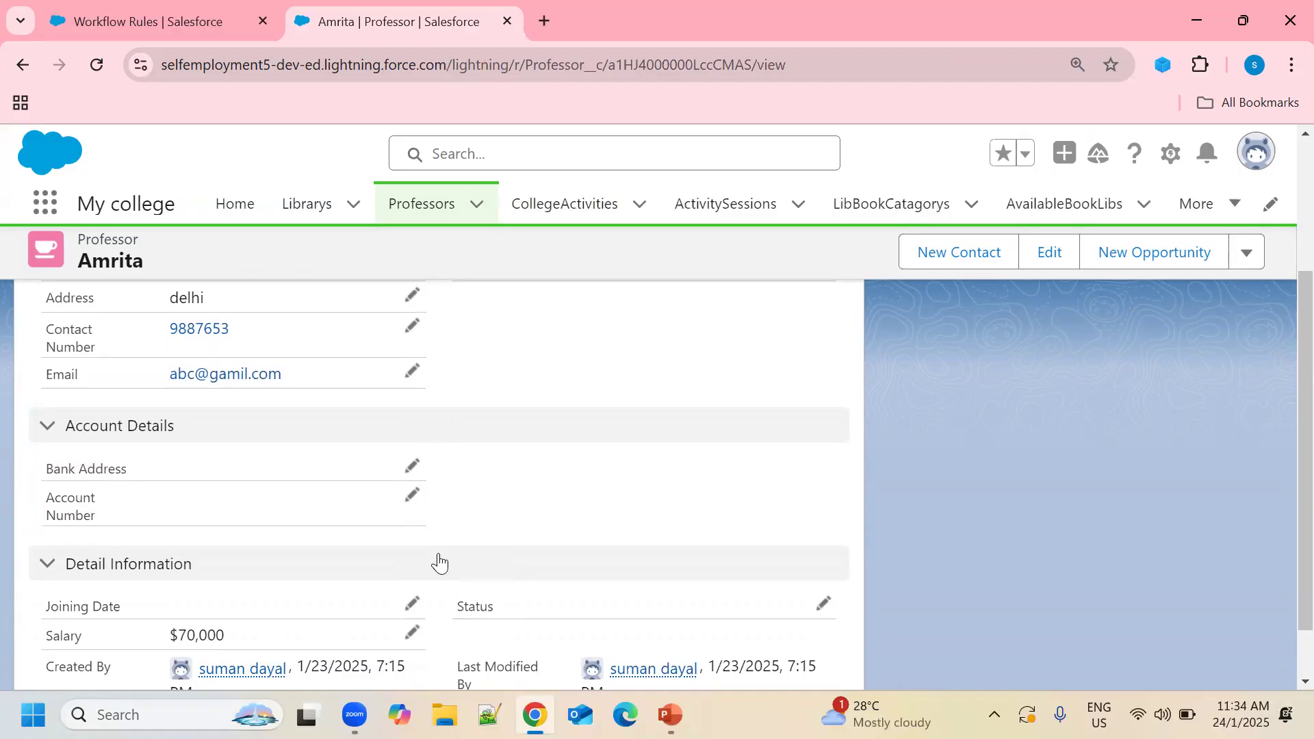
pyautogui.scroll(1, 440, 520)
pyautogui.click(419, 202)
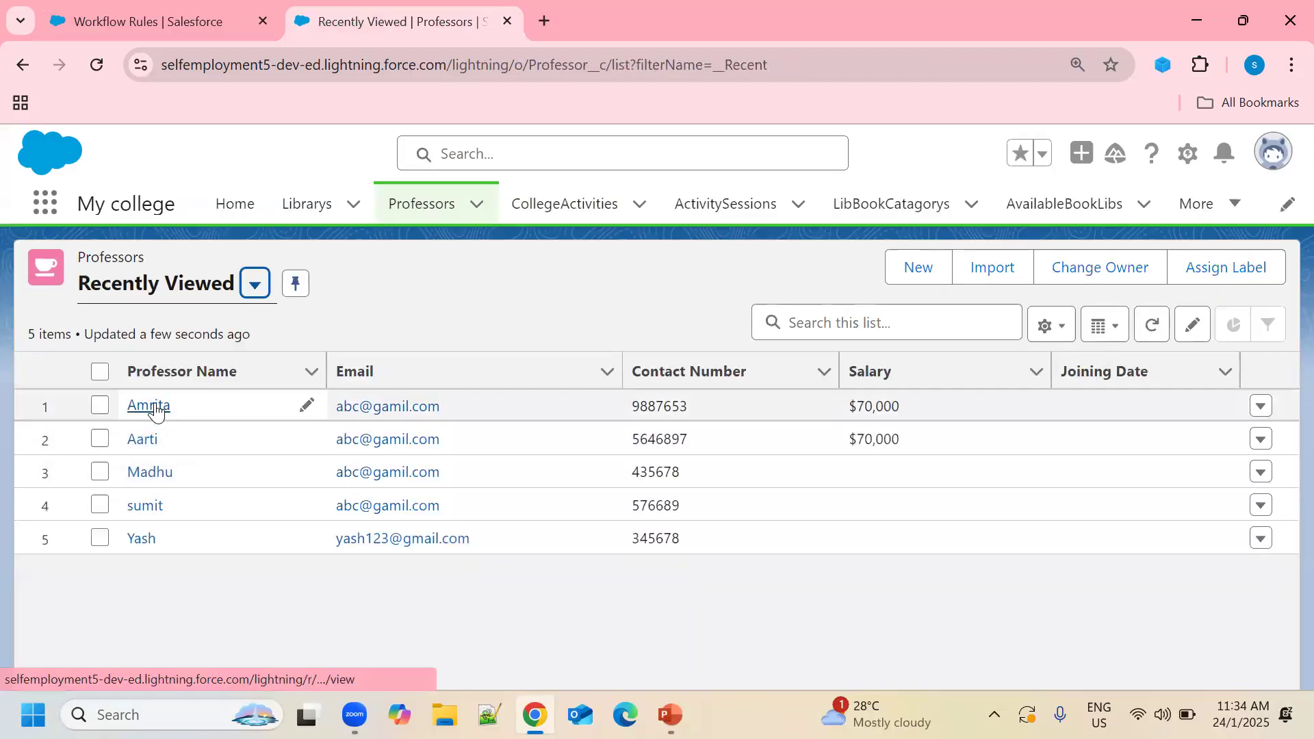
pyautogui.click(145, 440)
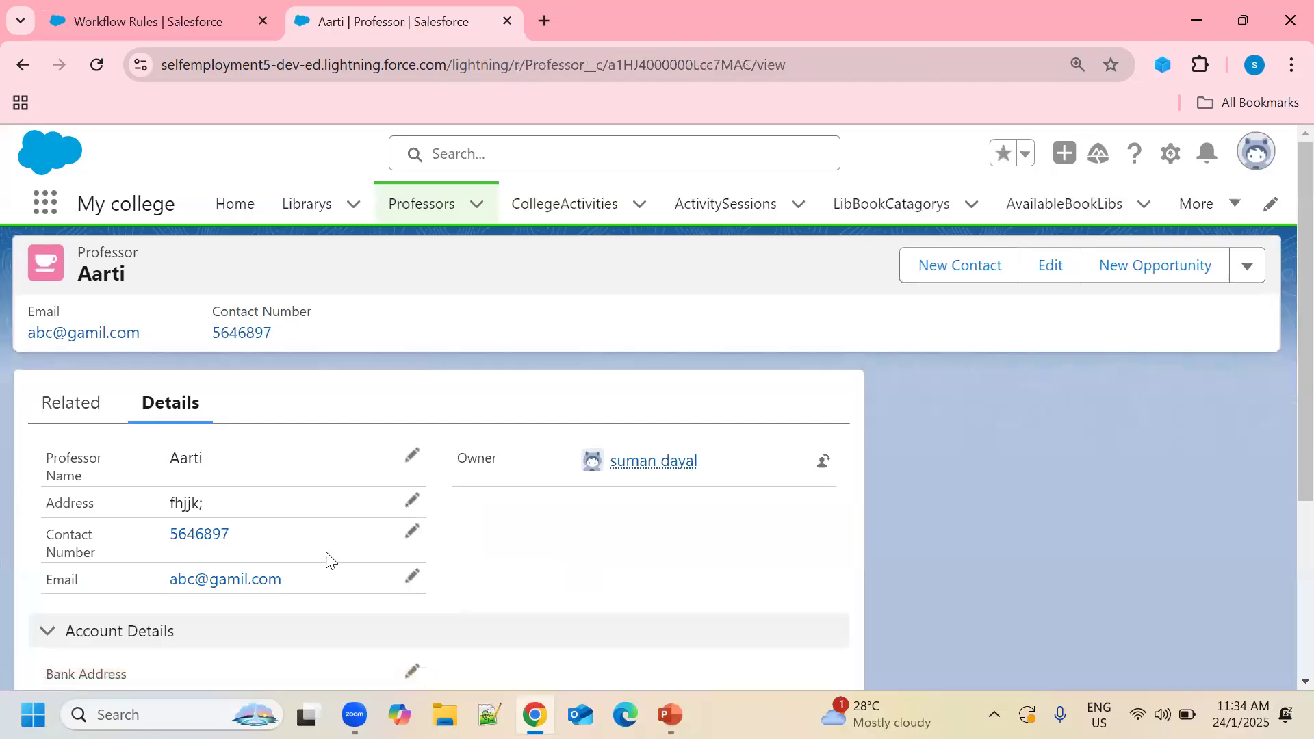
pyautogui.scroll(-3, 326, 557)
pyautogui.scroll(5, 326, 557)
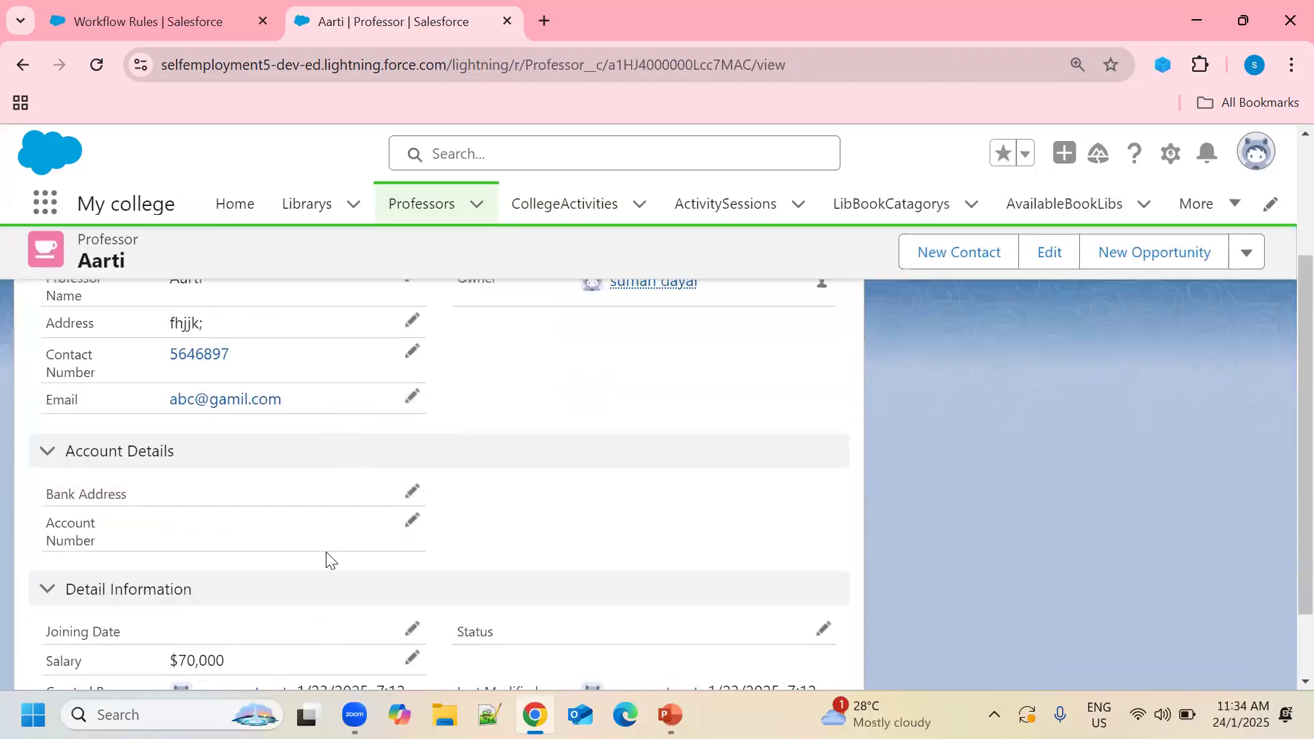
pyautogui.click(430, 214)
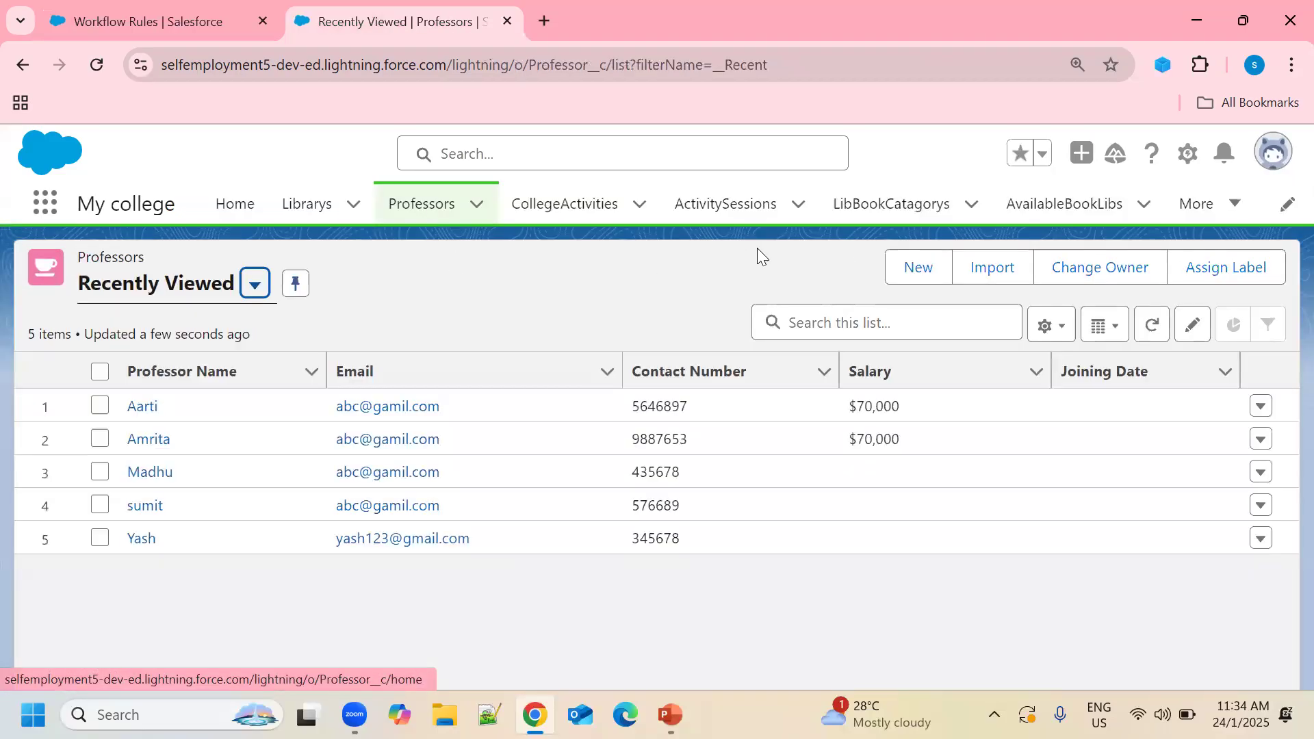
pyautogui.click(908, 270)
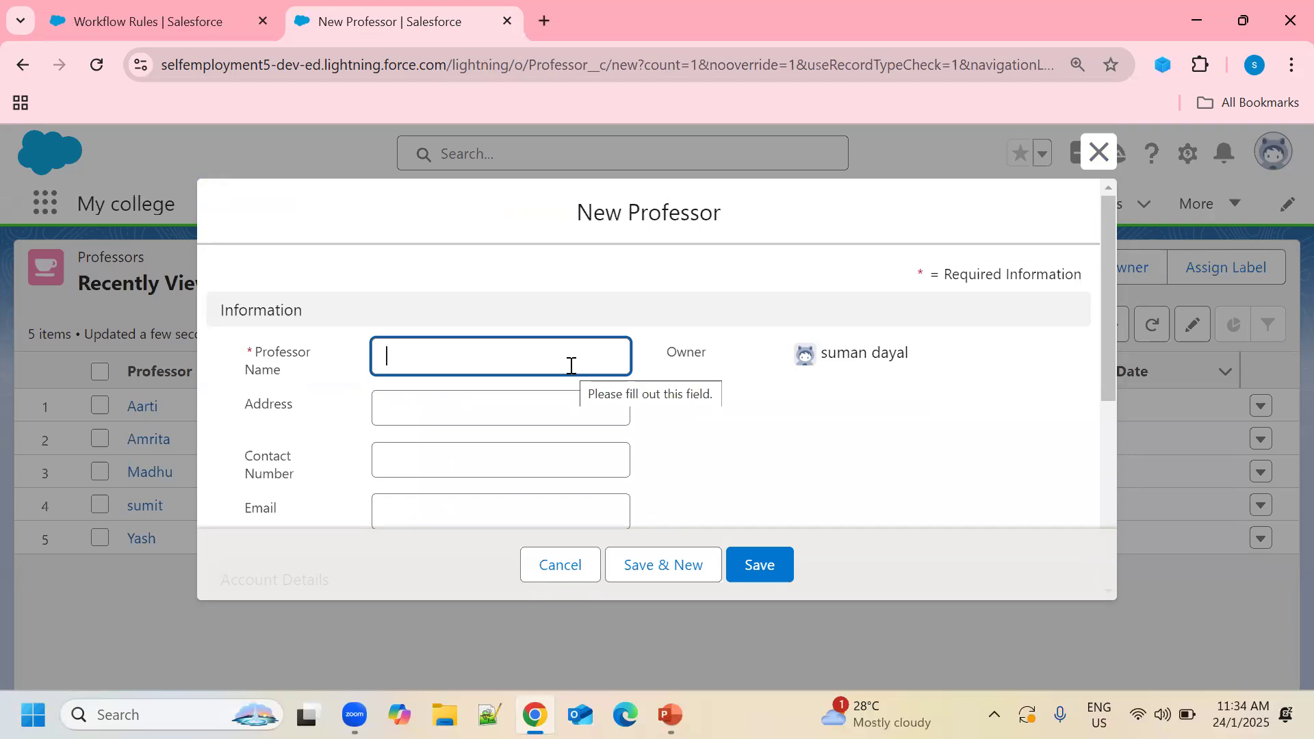
# Enter the professor's name, address Delhi, and a contact number on the new record.
pyautogui.write('R')
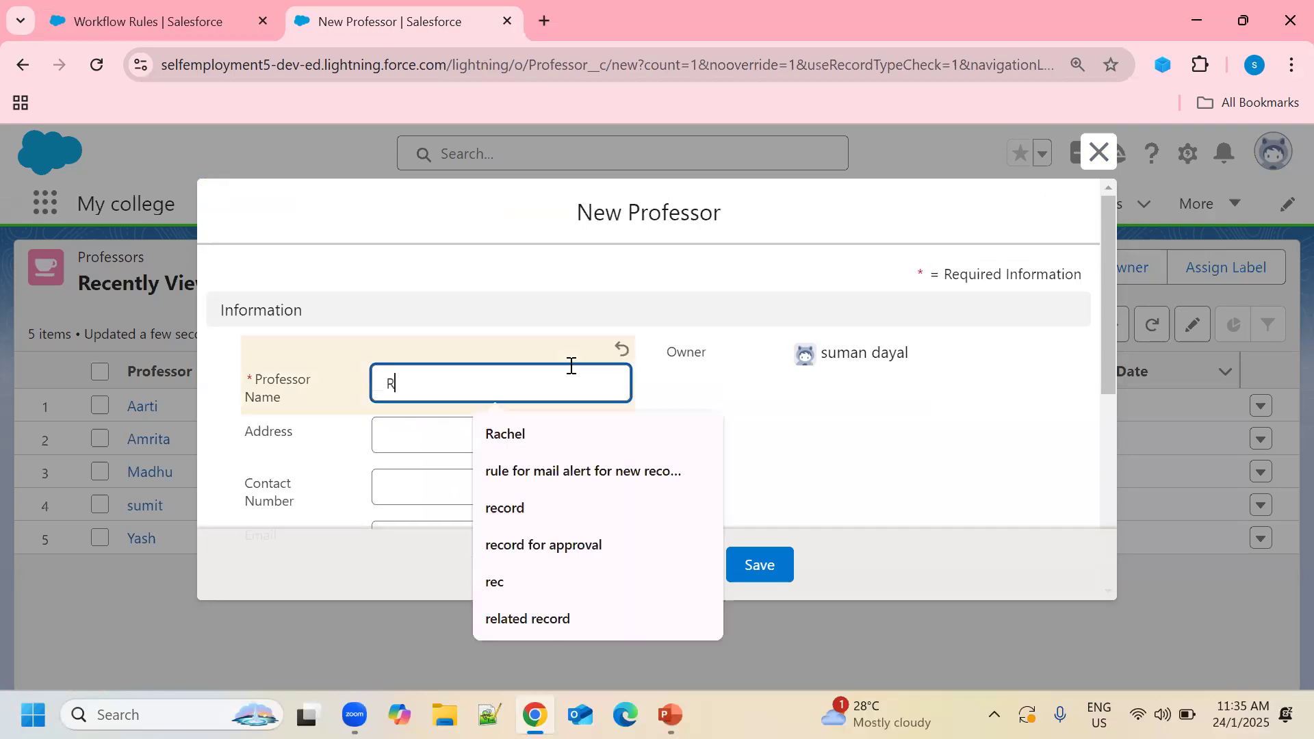
pyautogui.write('aval')
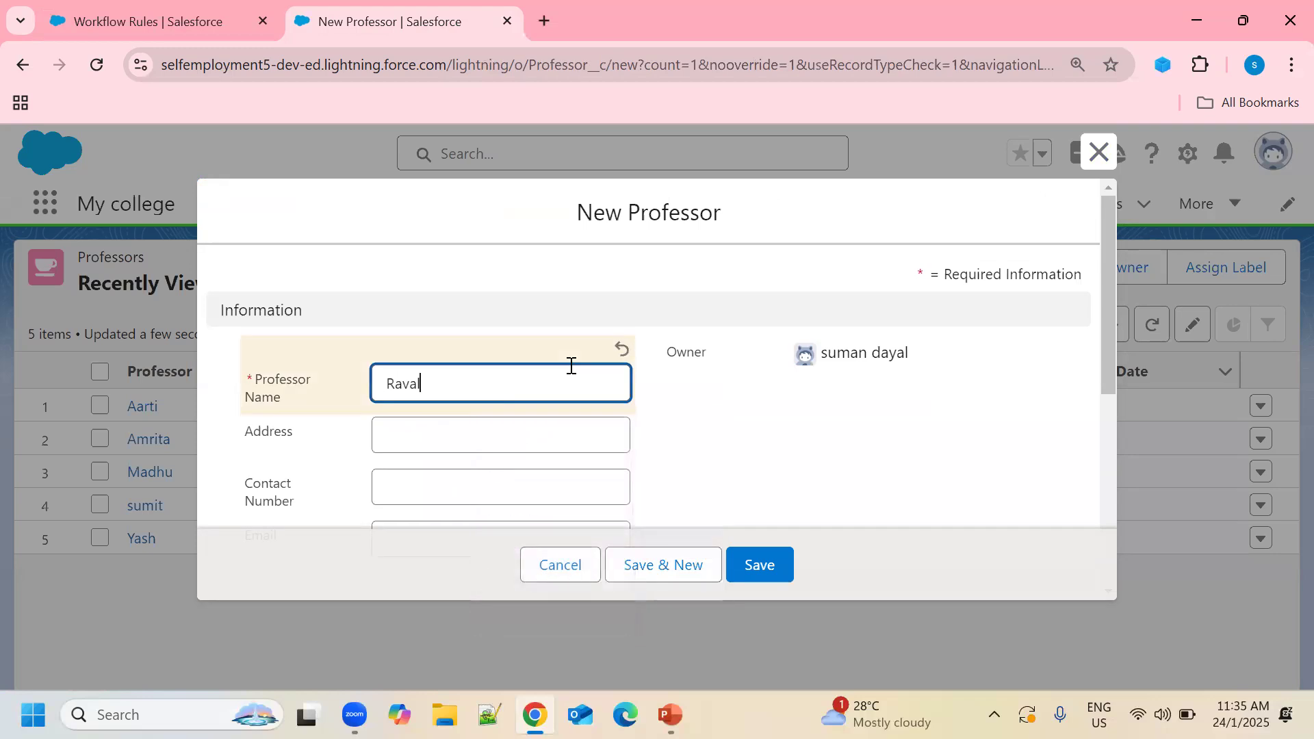
pyautogui.click(488, 434)
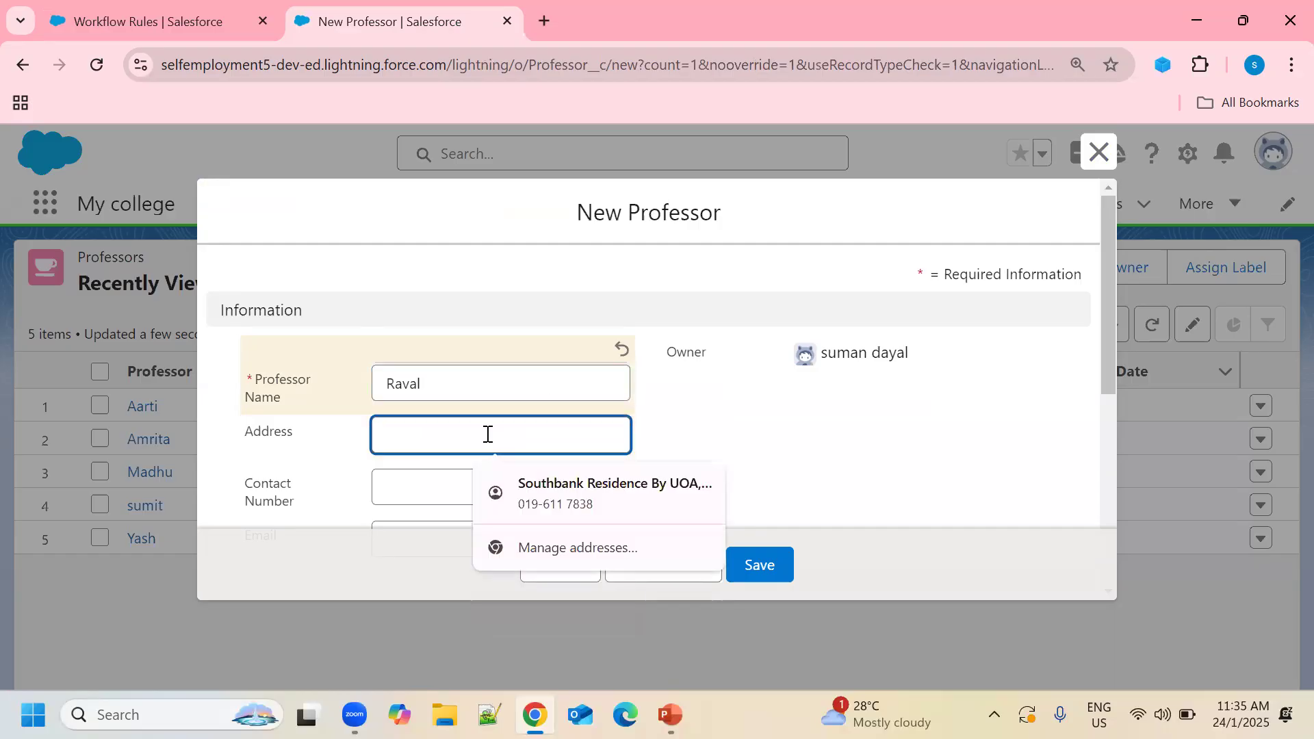
pyautogui.write('de')
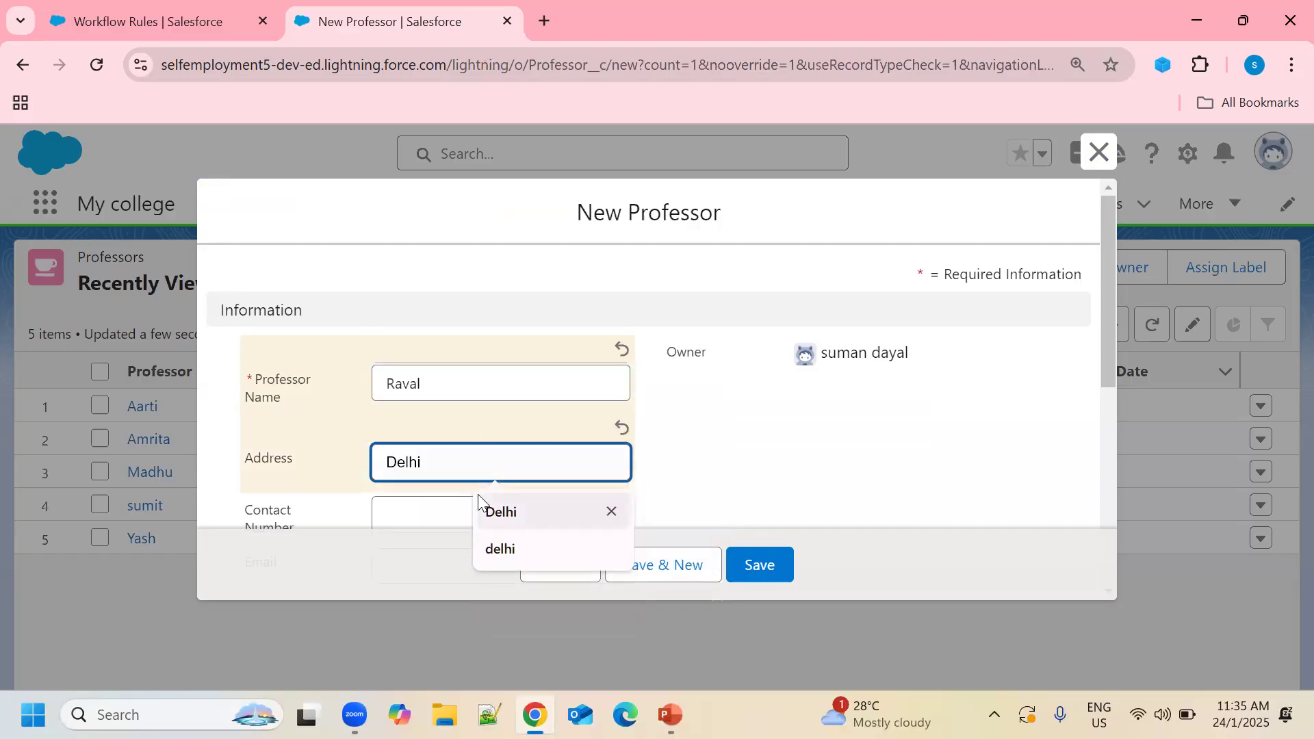
pyautogui.click(491, 507)
pyautogui.scroll(-3, 493, 455)
pyautogui.click(505, 304)
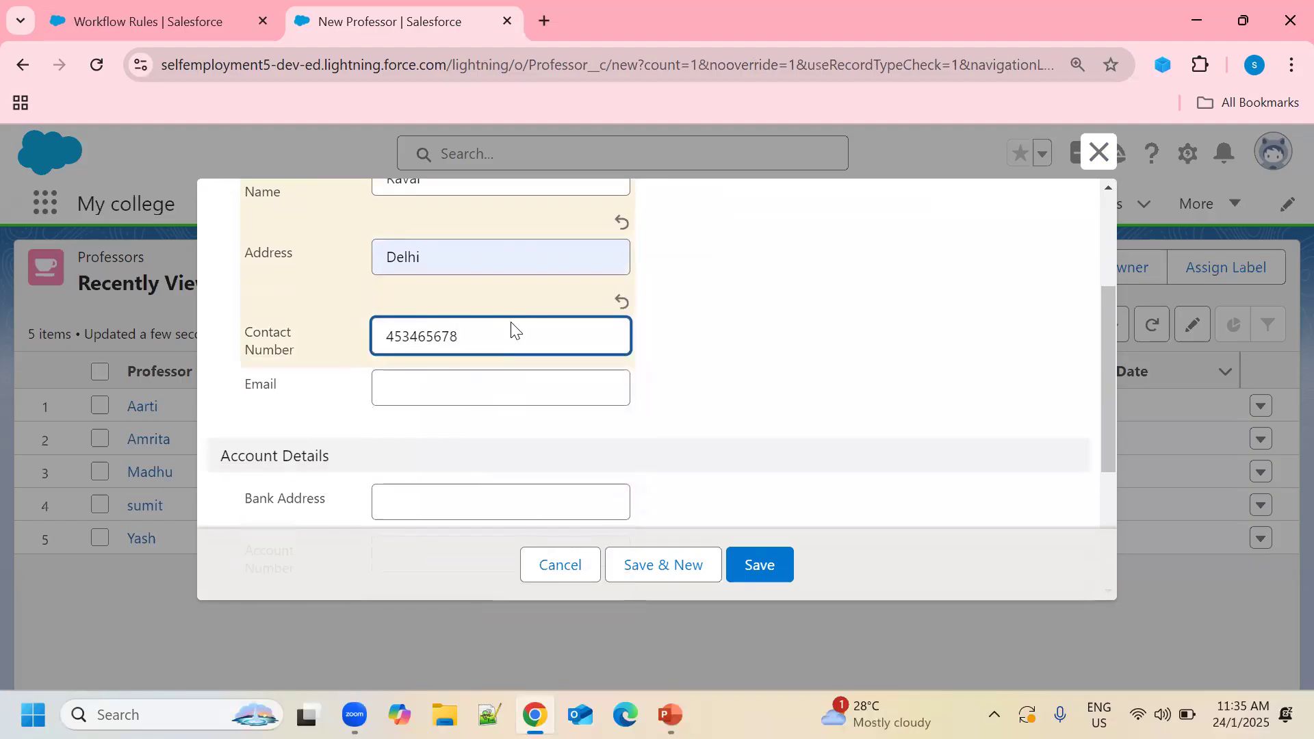
# Fill the e-mail from a saved suggestion, set Salary to 60000, and save the record.
pyautogui.click(507, 388)
pyautogui.click(507, 435)
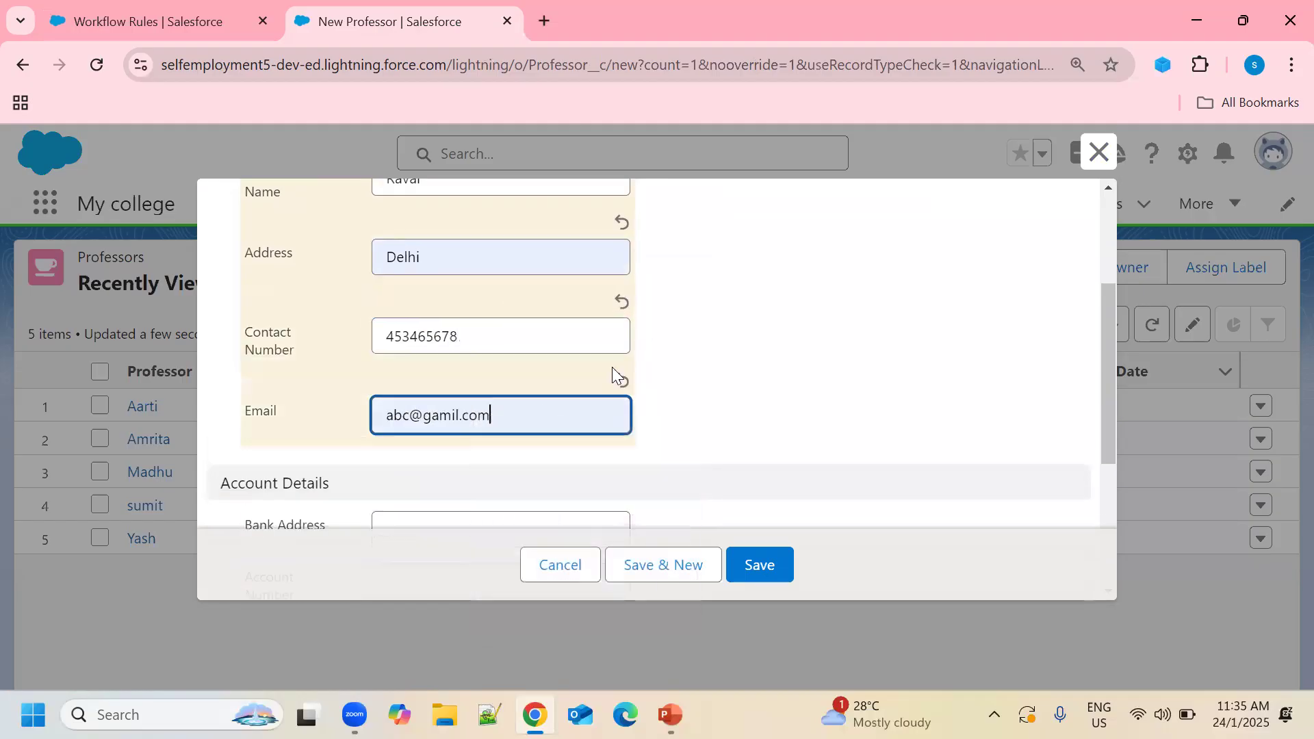
pyautogui.scroll(-4, 582, 345)
pyautogui.click(433, 471)
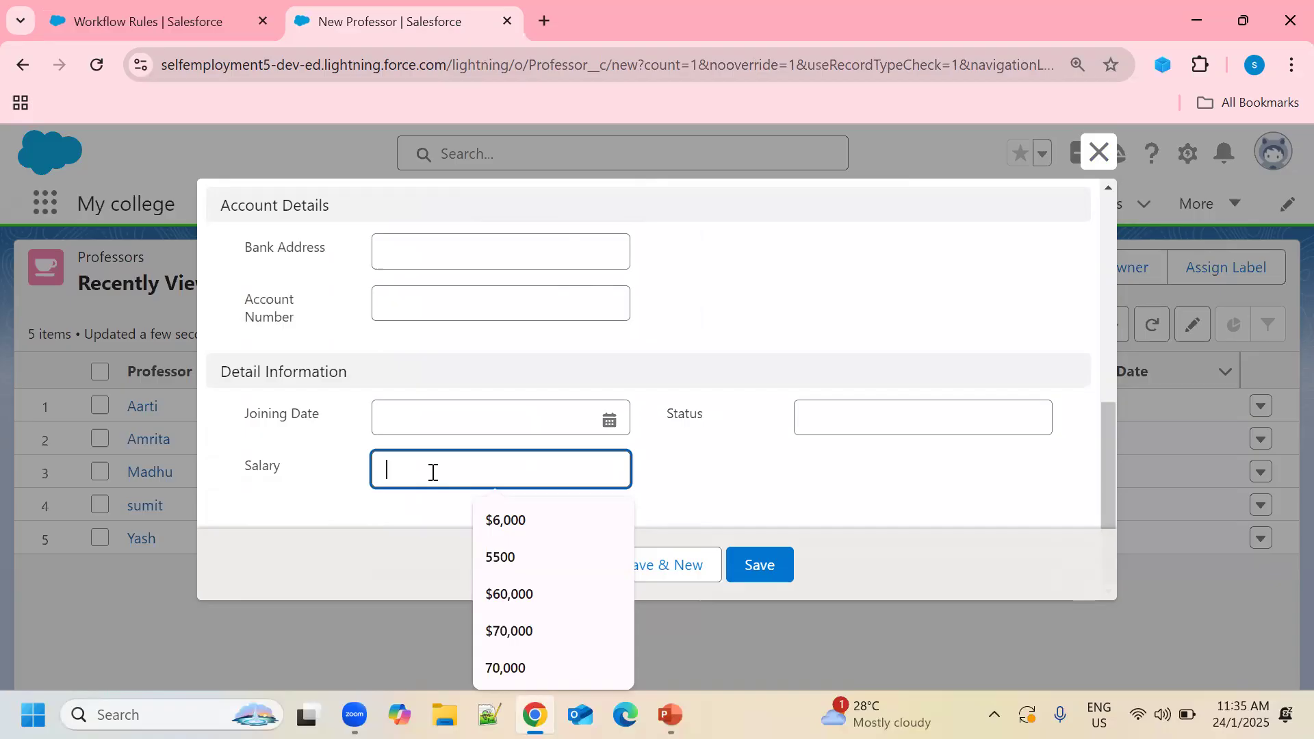
pyautogui.write('60000')
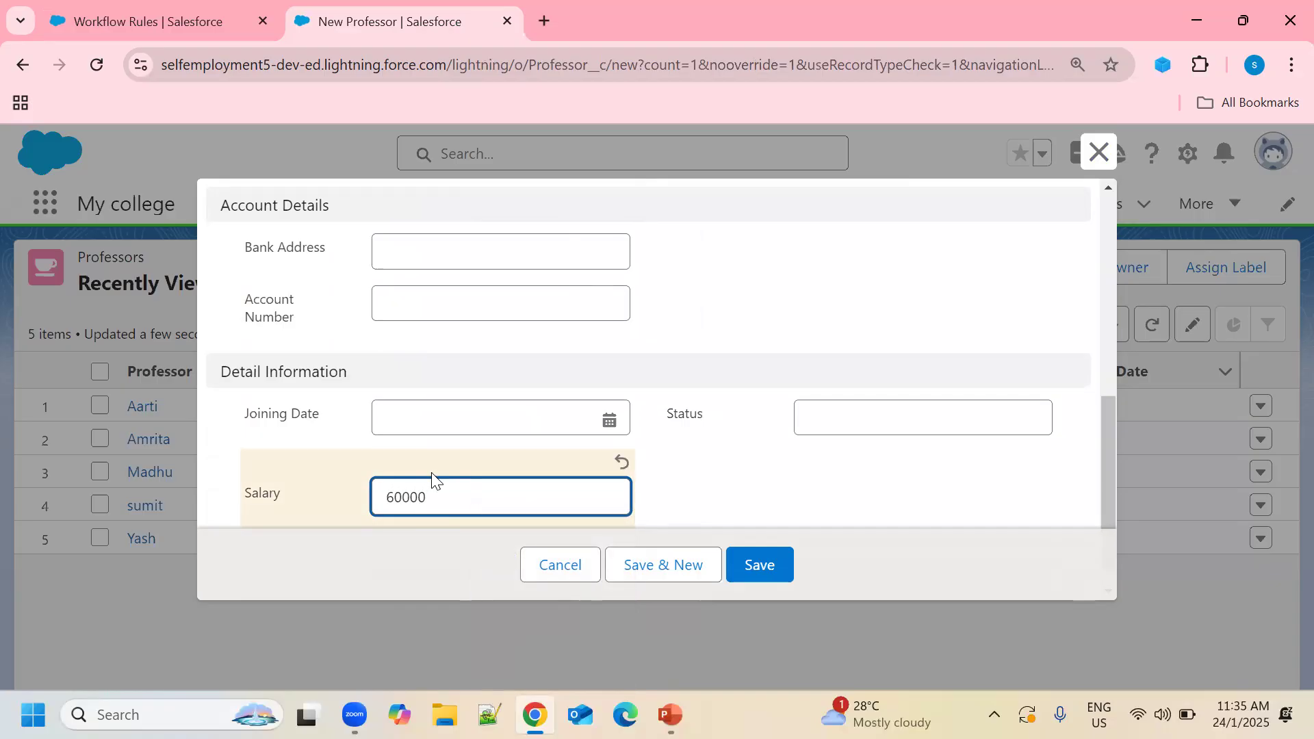
pyautogui.click(772, 569)
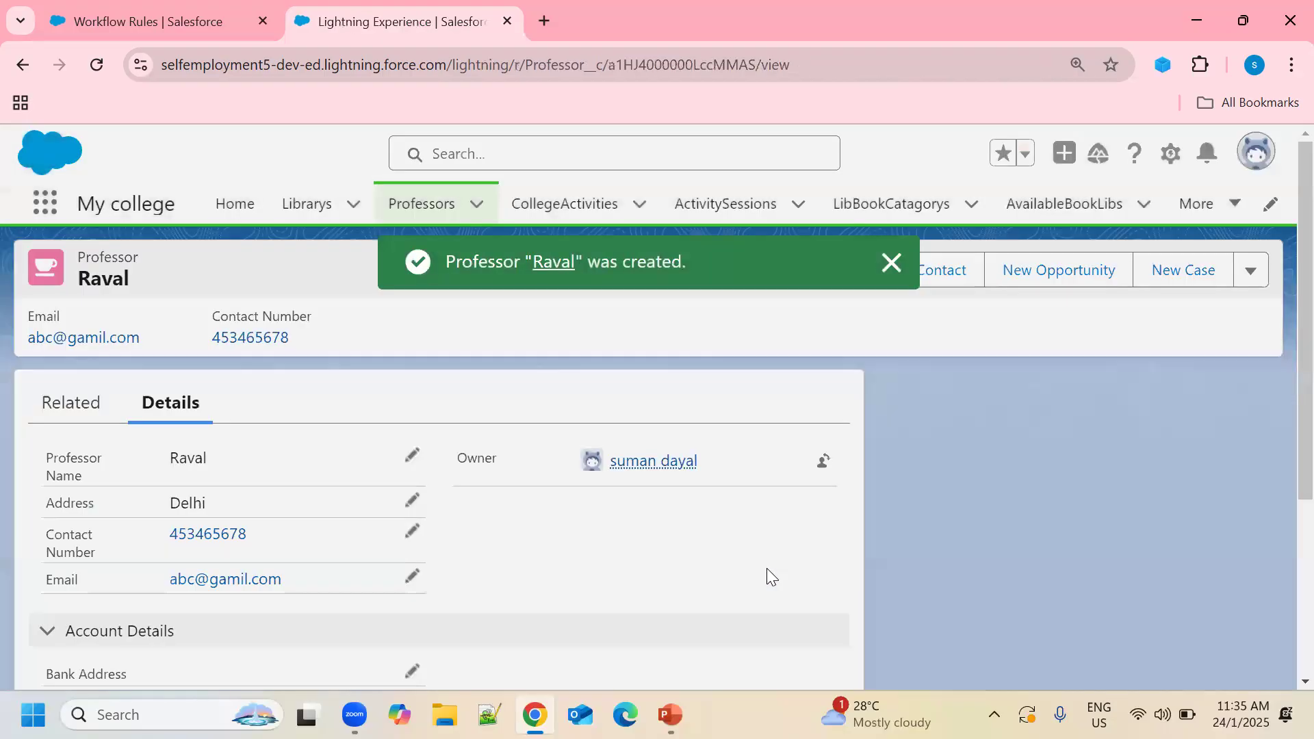
# Check the new record's details to confirm Status reads 'senior Professor' for the $60,000 salary.
pyautogui.scroll(-3, 361, 534)
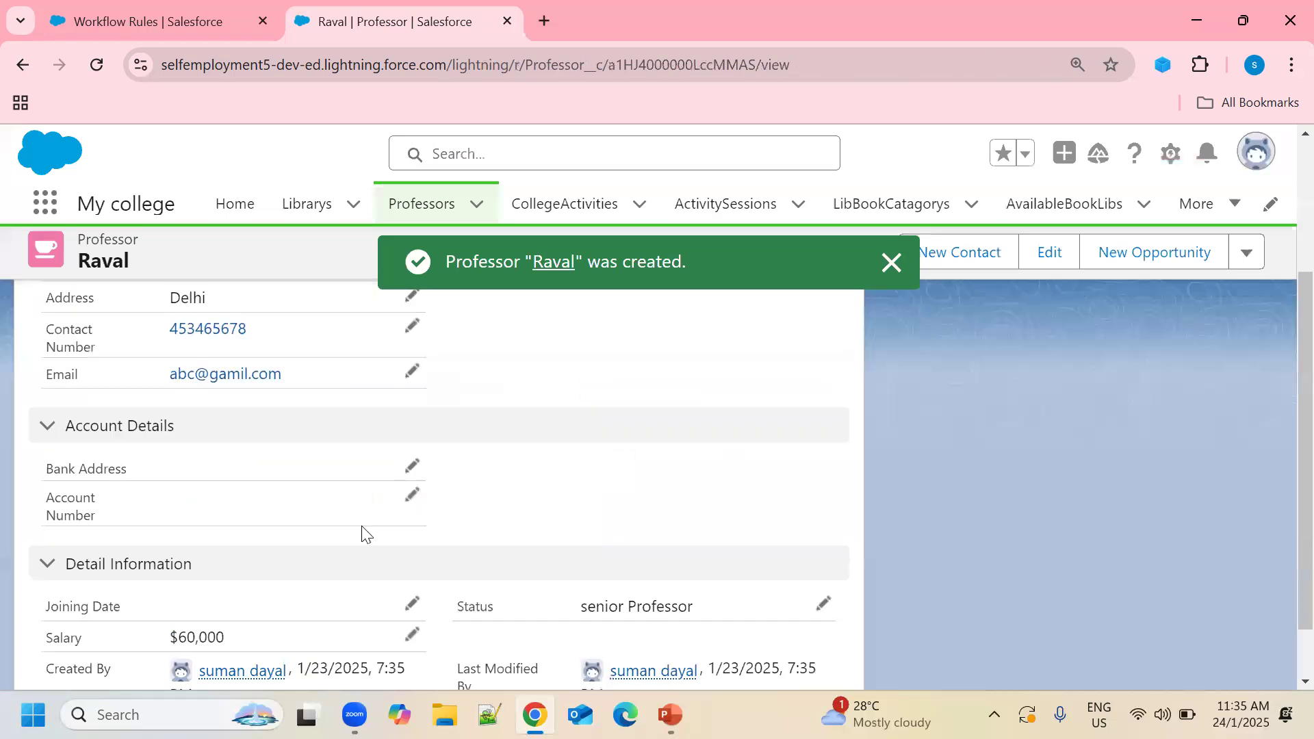
pyautogui.scroll(-1, 361, 533)
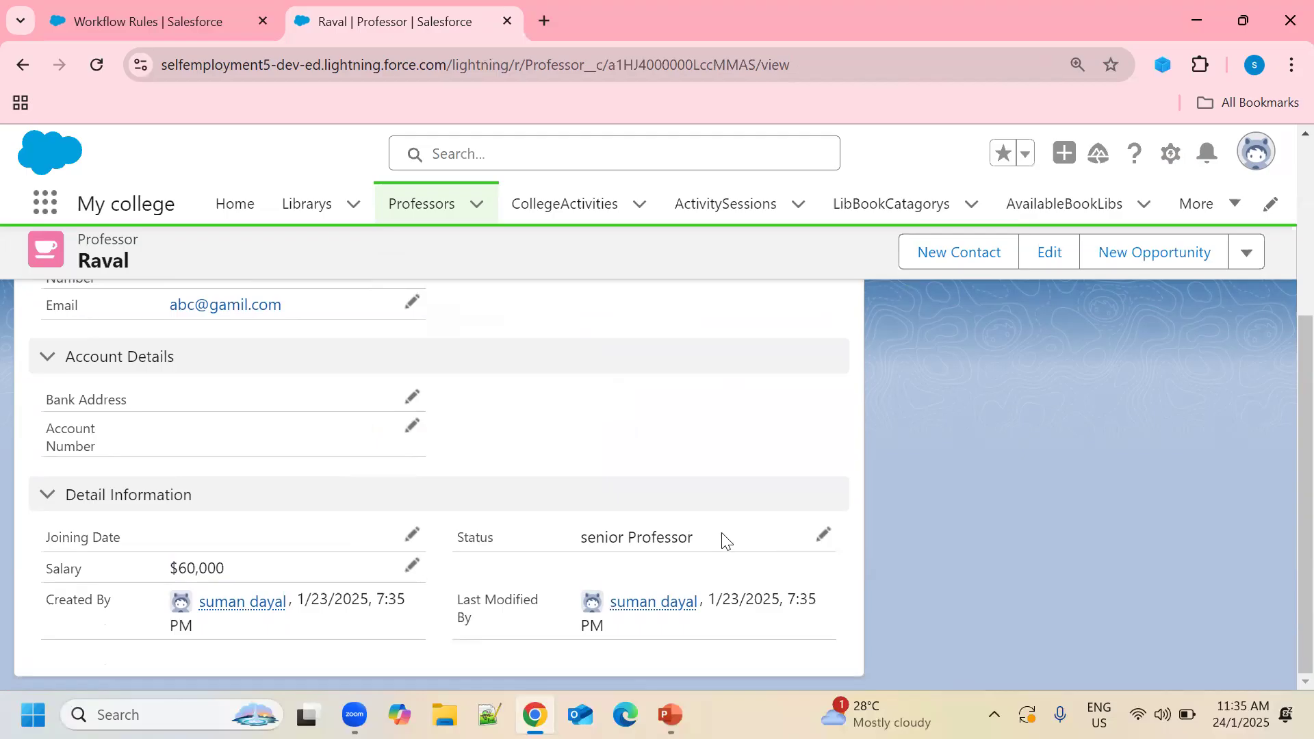
pyautogui.scroll(4, 726, 541)
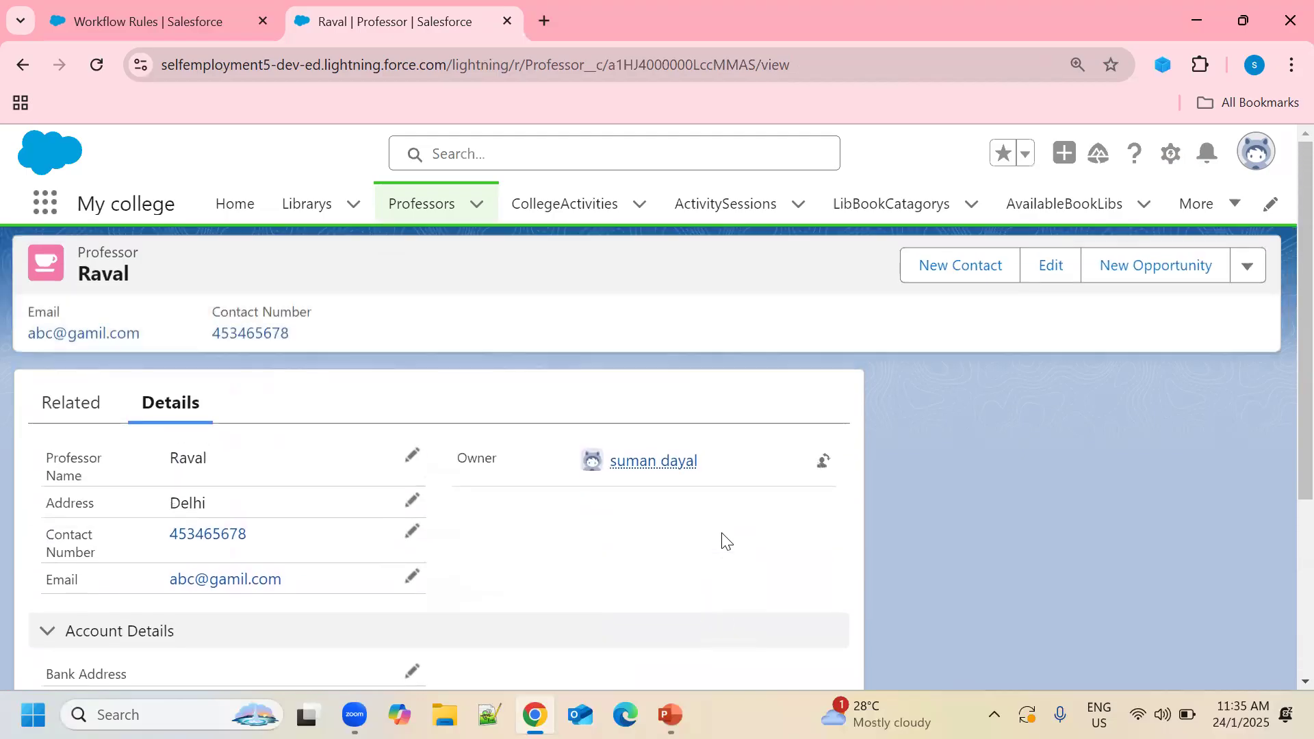